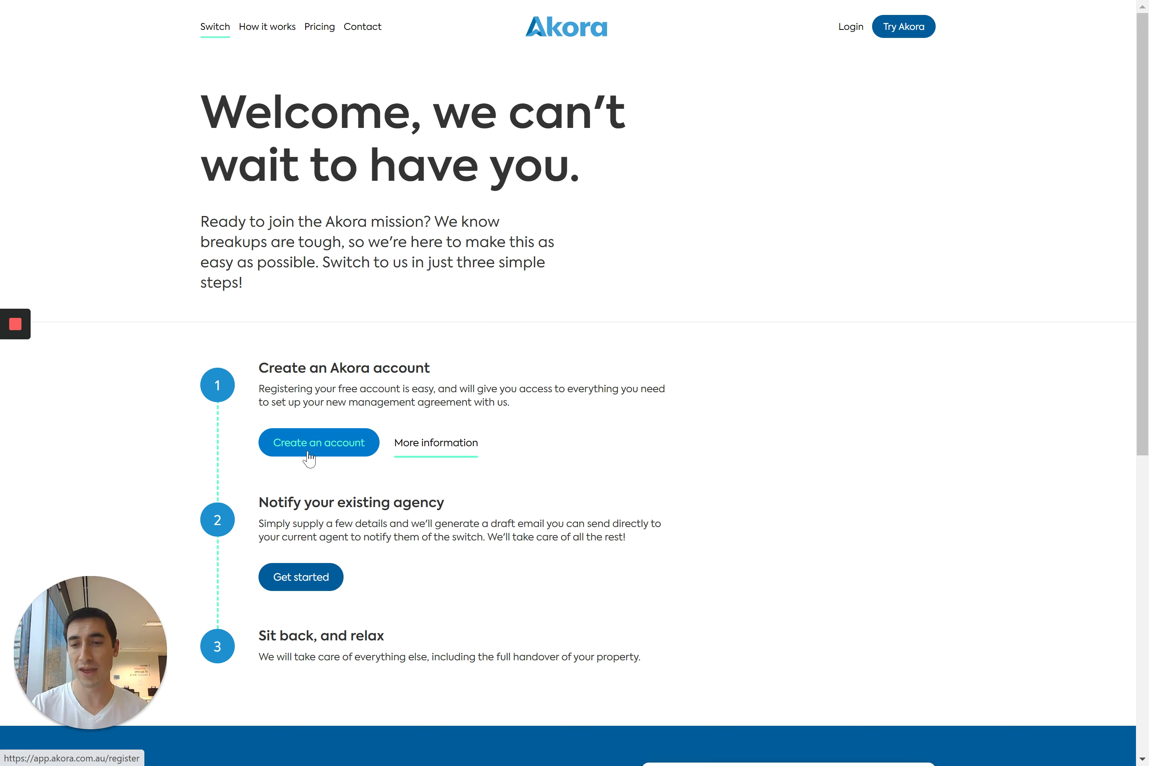
Open the registration form and enter the owner's email address and first and last name
{"action": "left_click", "coordinate": [319, 442]}
{"action": "left_click", "coordinate": [915, 279]}
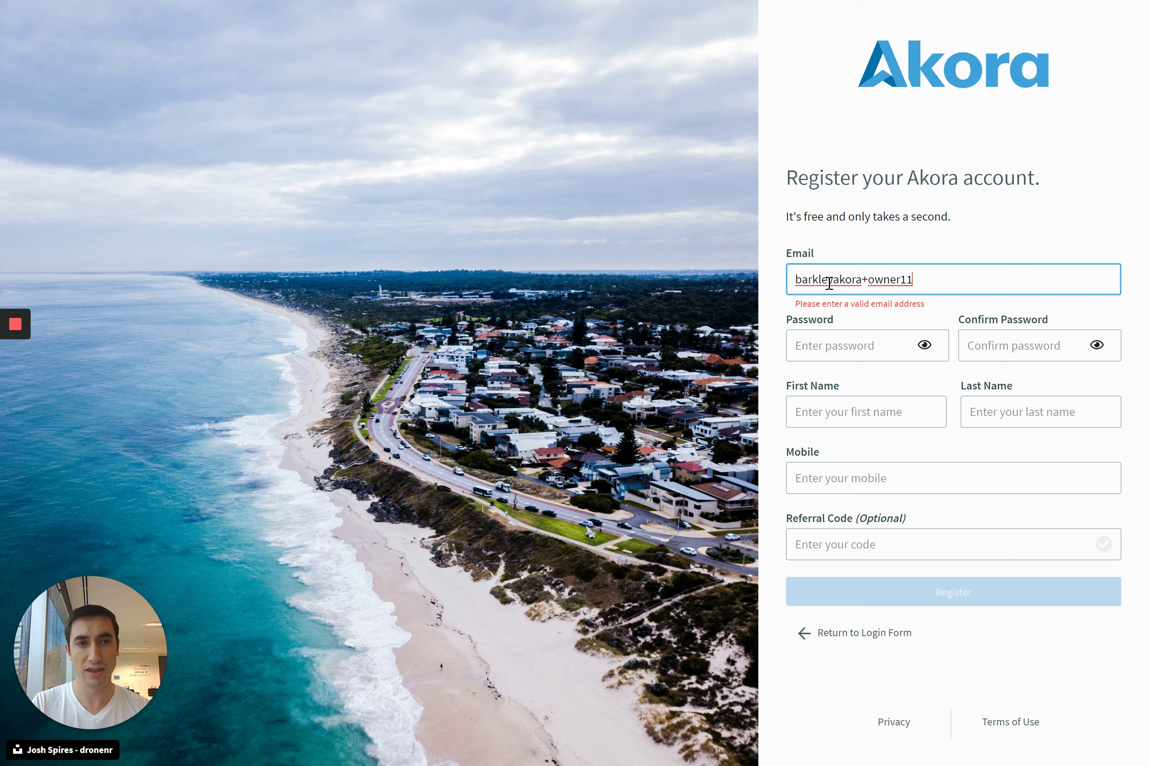
{"action": "key", "text": "Tab"}
{"action": "key", "text": "Tab"}
{"action": "key", "text": "Tab"}
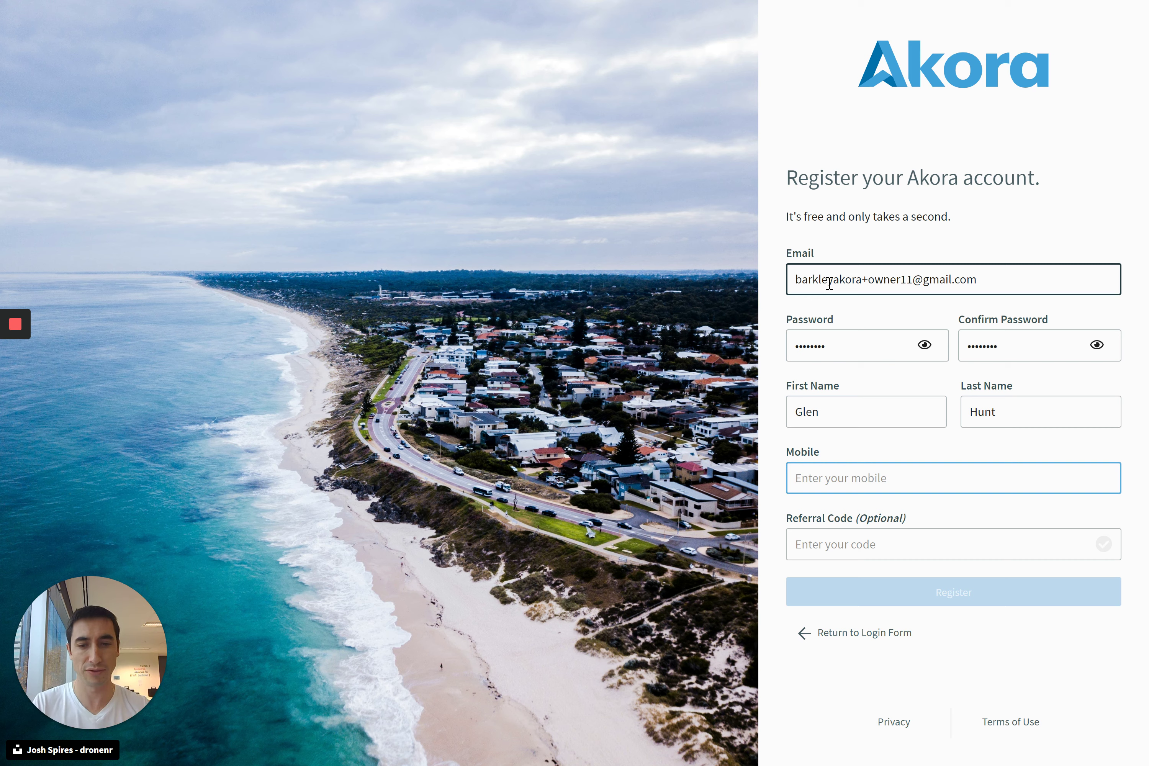
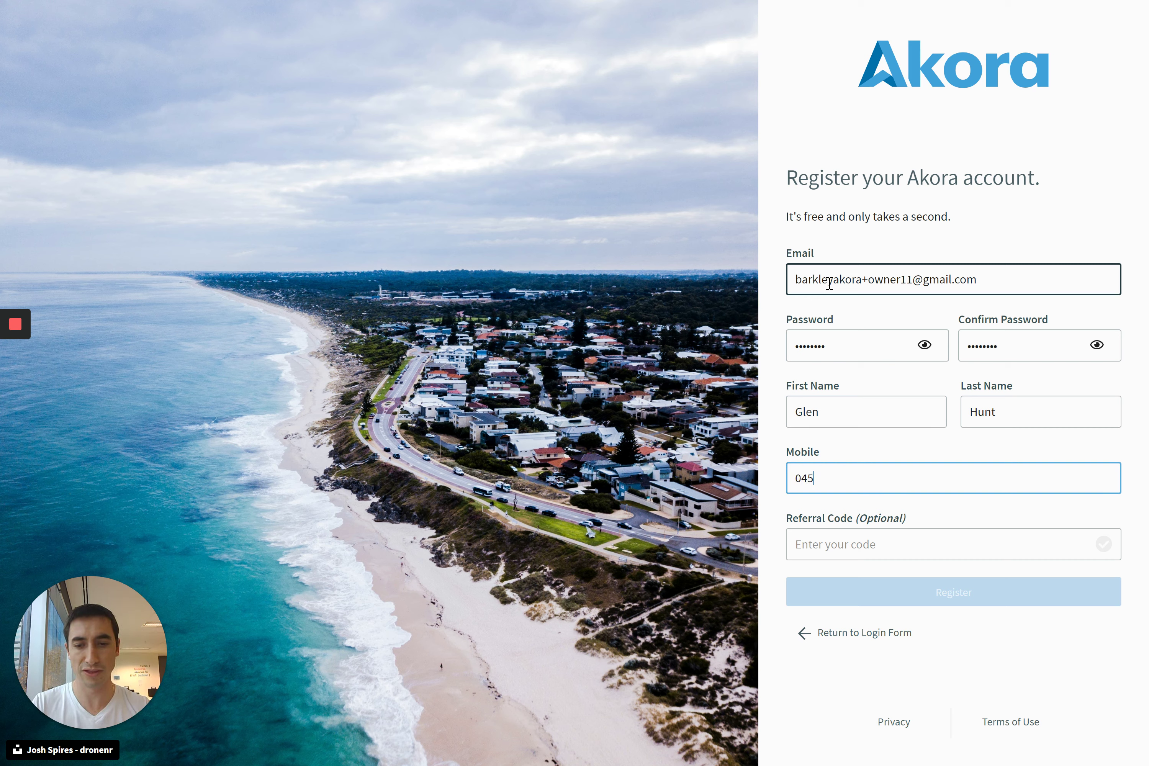
Enter the owner's mobile number, request the SMS code and fill in the verification code
{"action": "left_click", "coordinate": [1064, 476]}
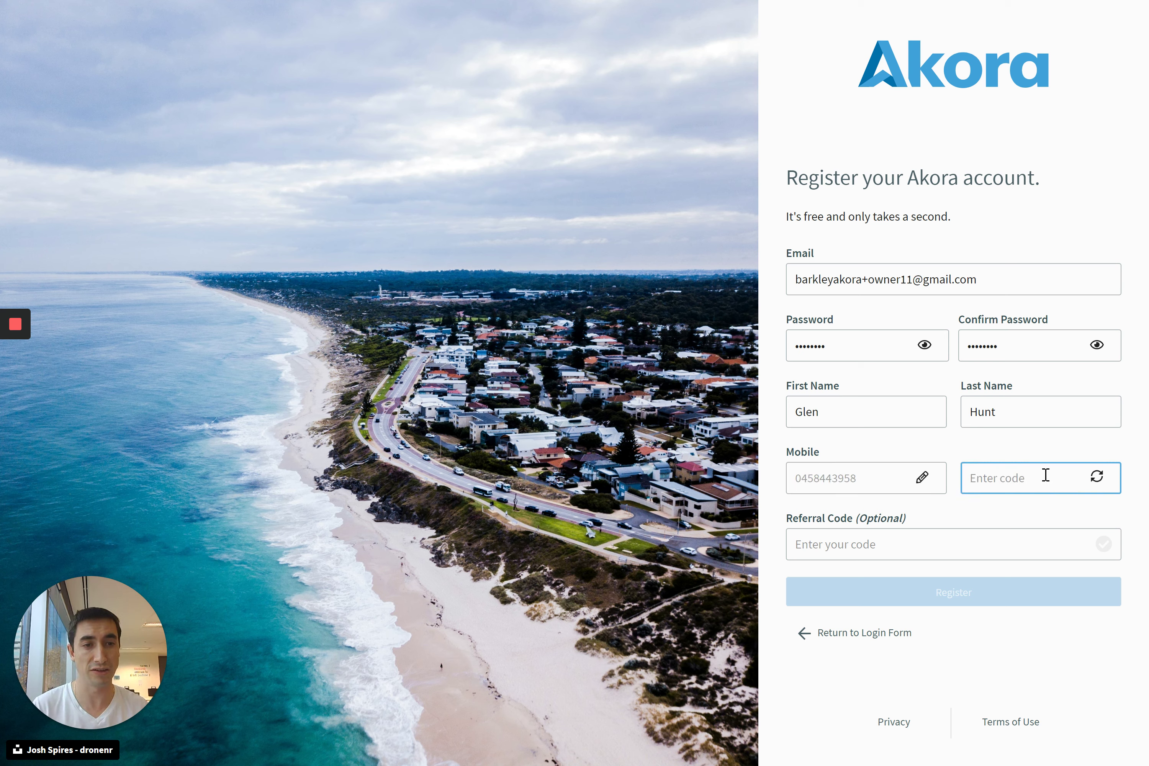
{"action": "left_click", "coordinate": [1042, 476]}
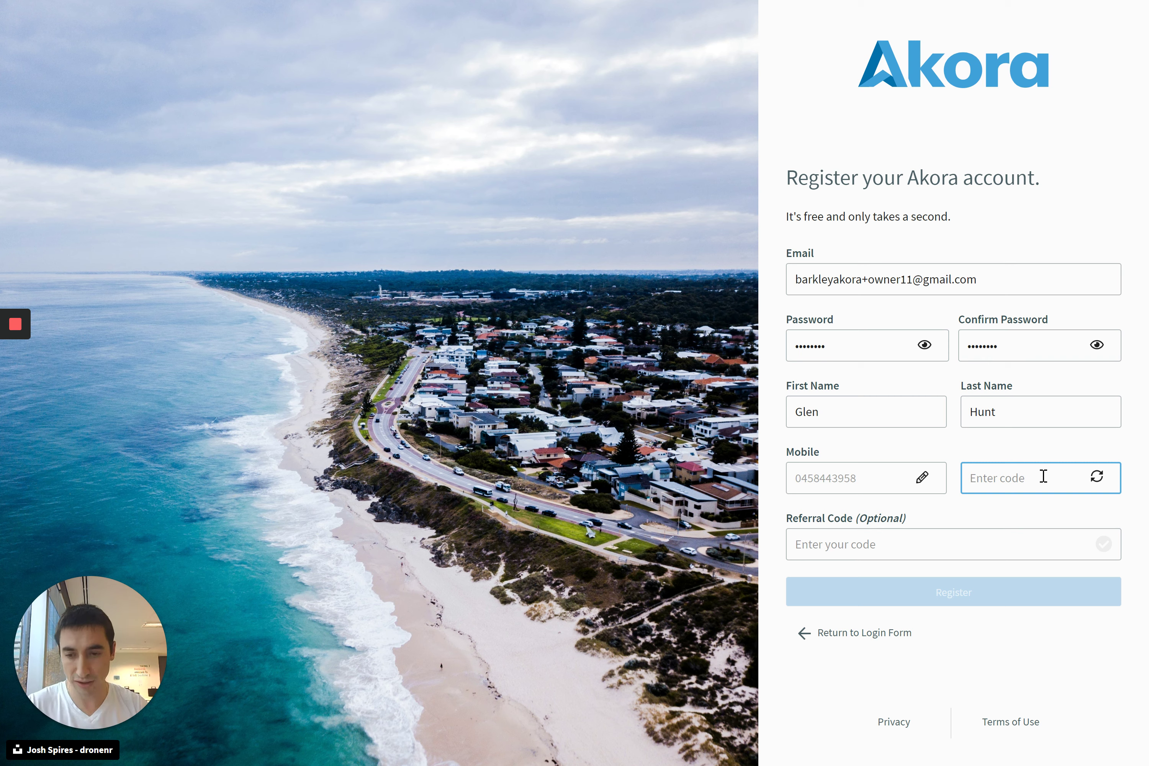
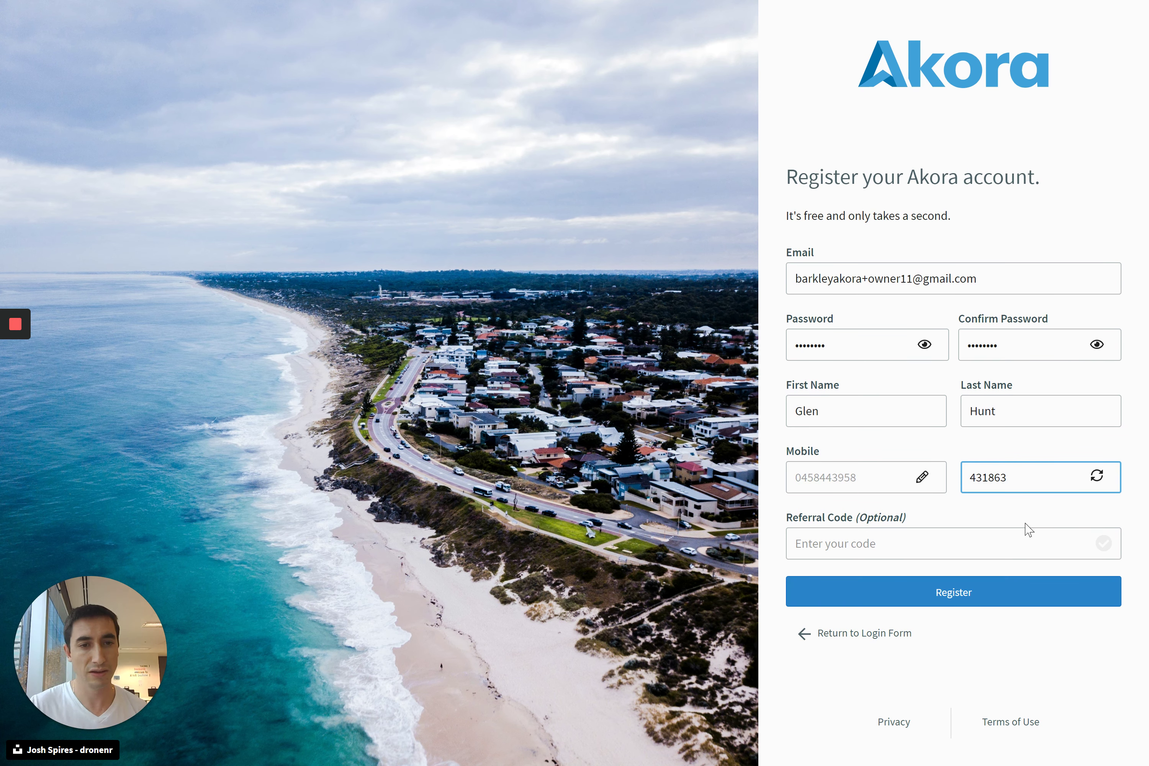
{"action": "left_click", "coordinate": [1019, 541]}
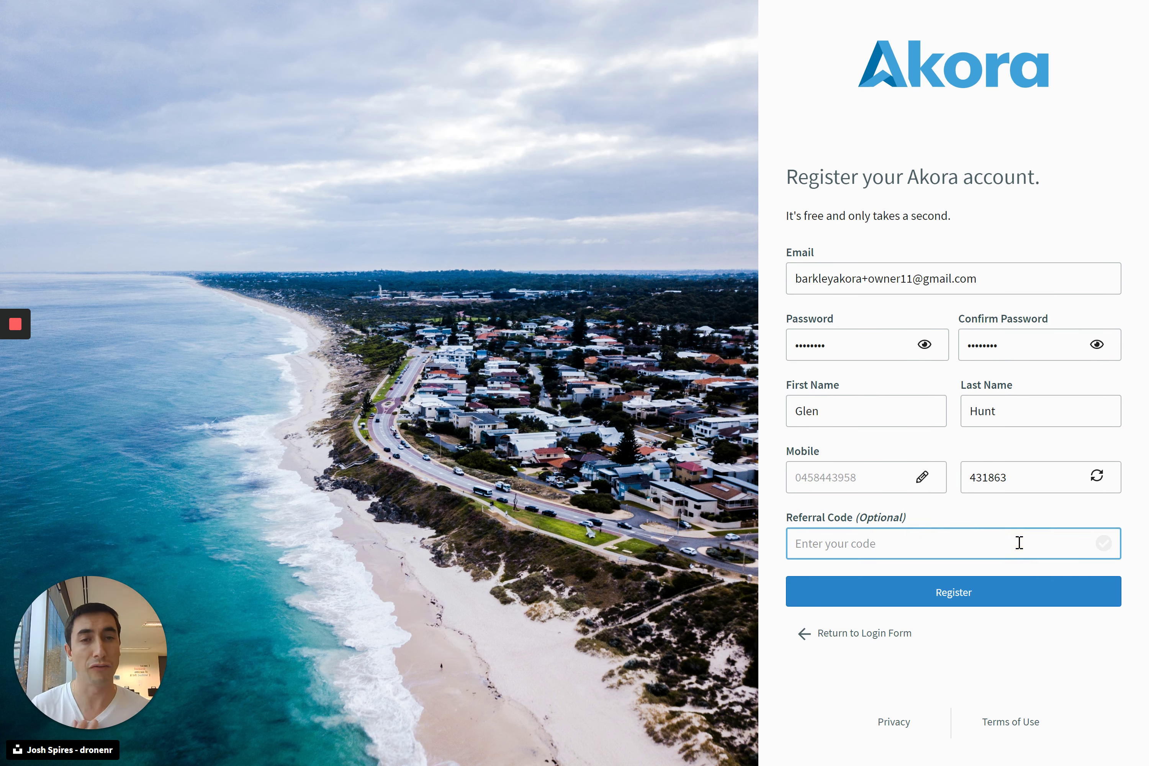
{"action": "left_click", "coordinate": [1015, 546]}
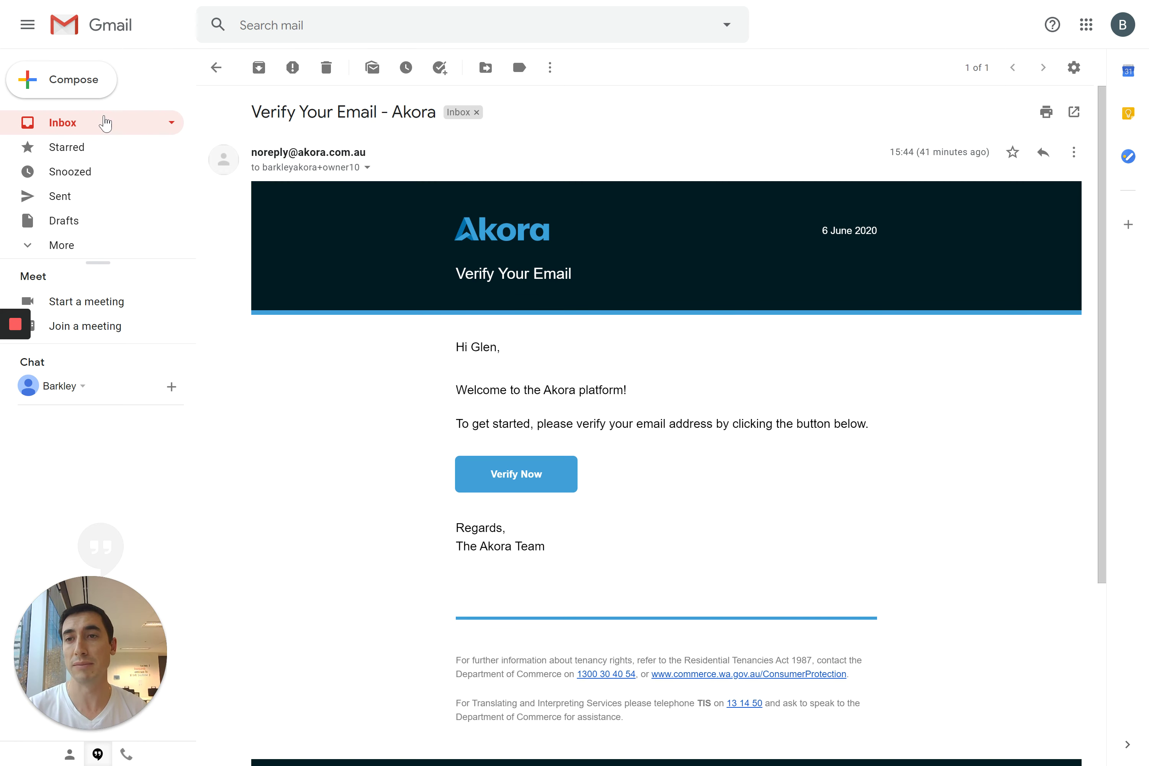
Confirm the email with Verify Now in the 'Verify Your Email - Akora' Gmail message
{"action": "left_click", "coordinate": [105, 124]}
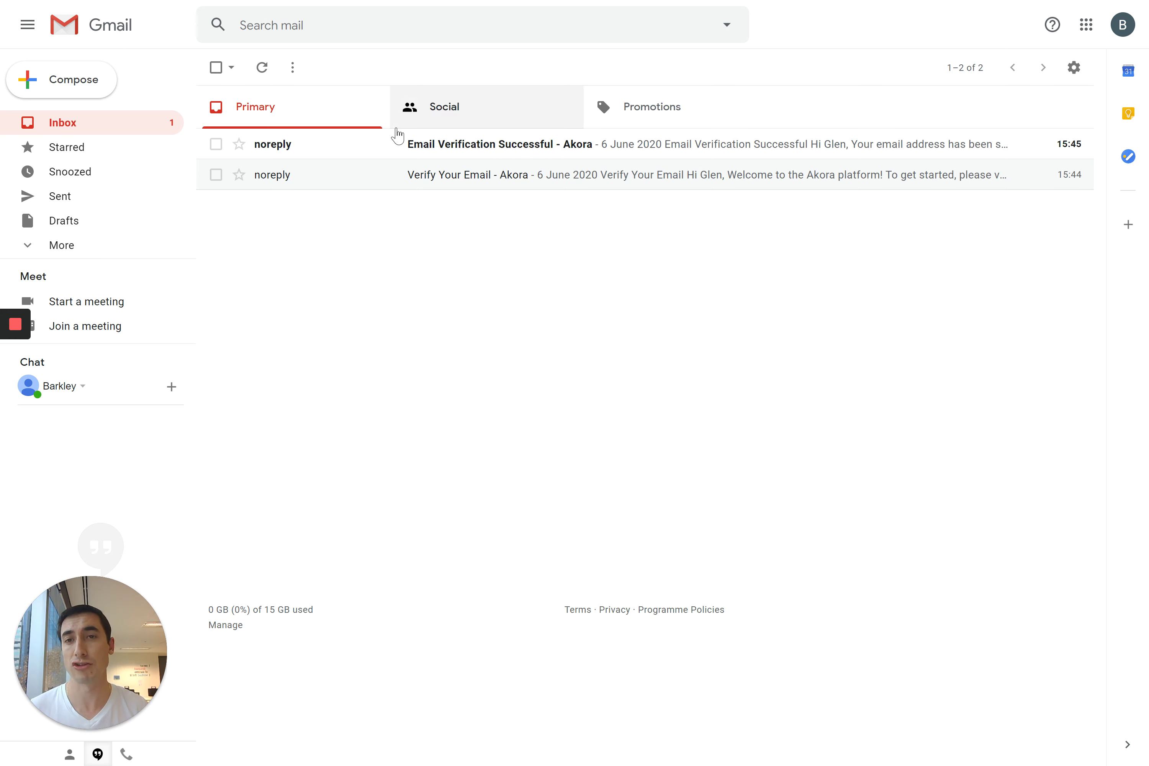
{"action": "left_click", "coordinate": [410, 148]}
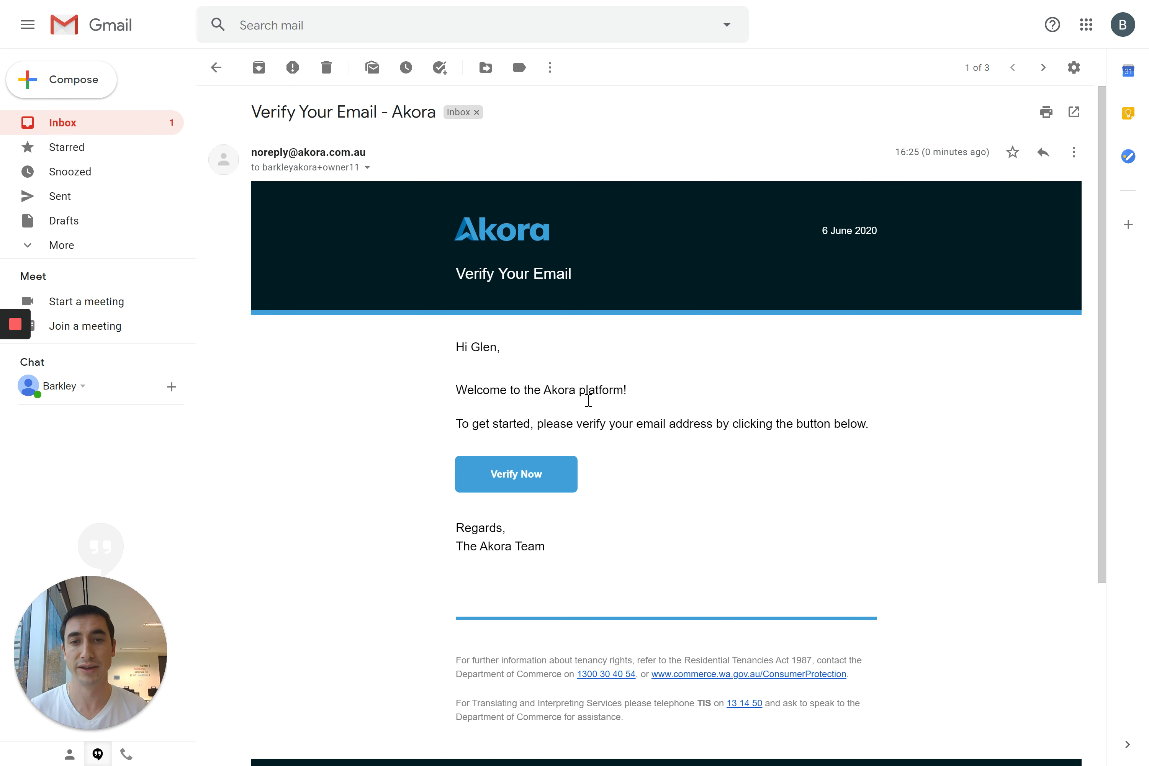
{"action": "left_click", "coordinate": [553, 471]}
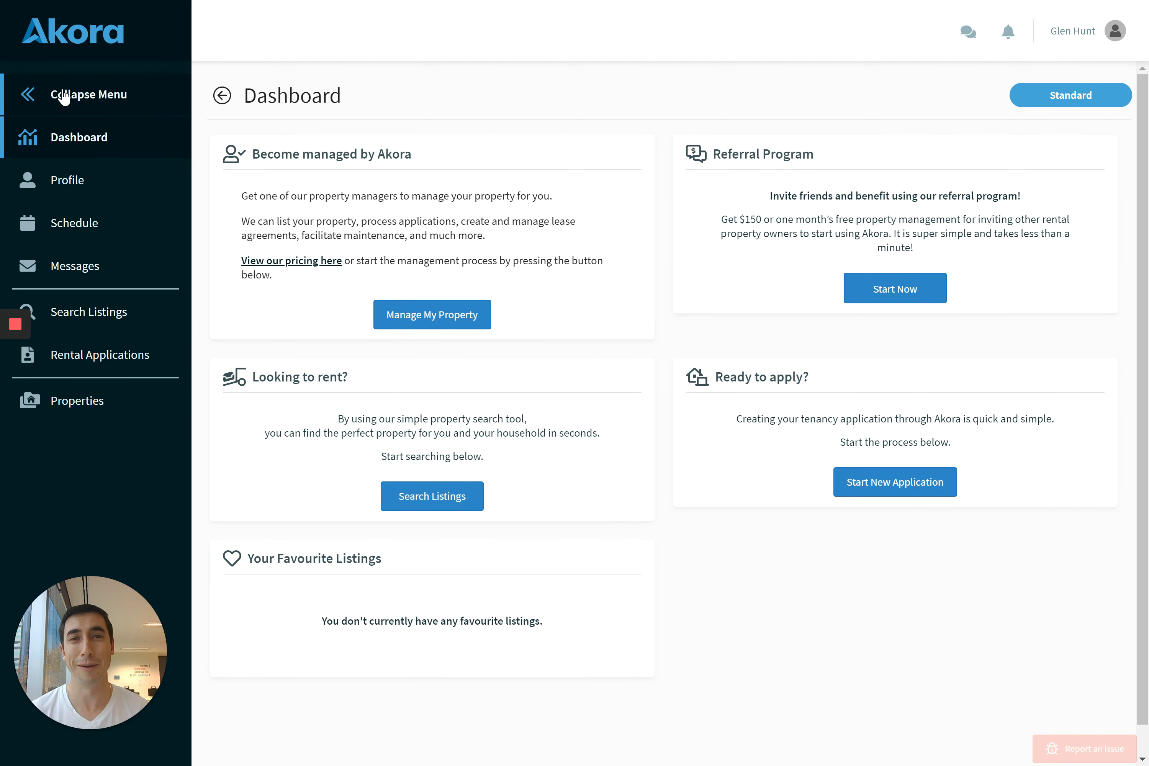
Collapse the side menu and choose Manage My Property on the dashboard
{"action": "left_click", "coordinate": [61, 92]}
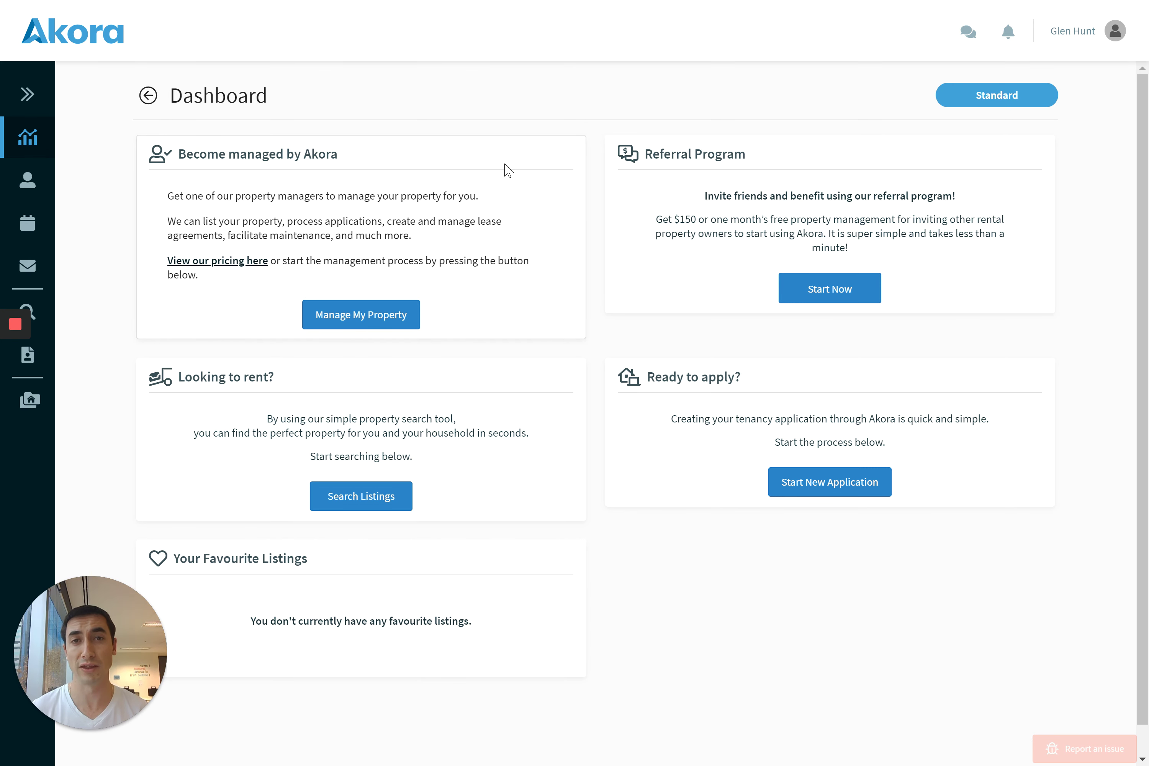
{"action": "left_click", "coordinate": [360, 314]}
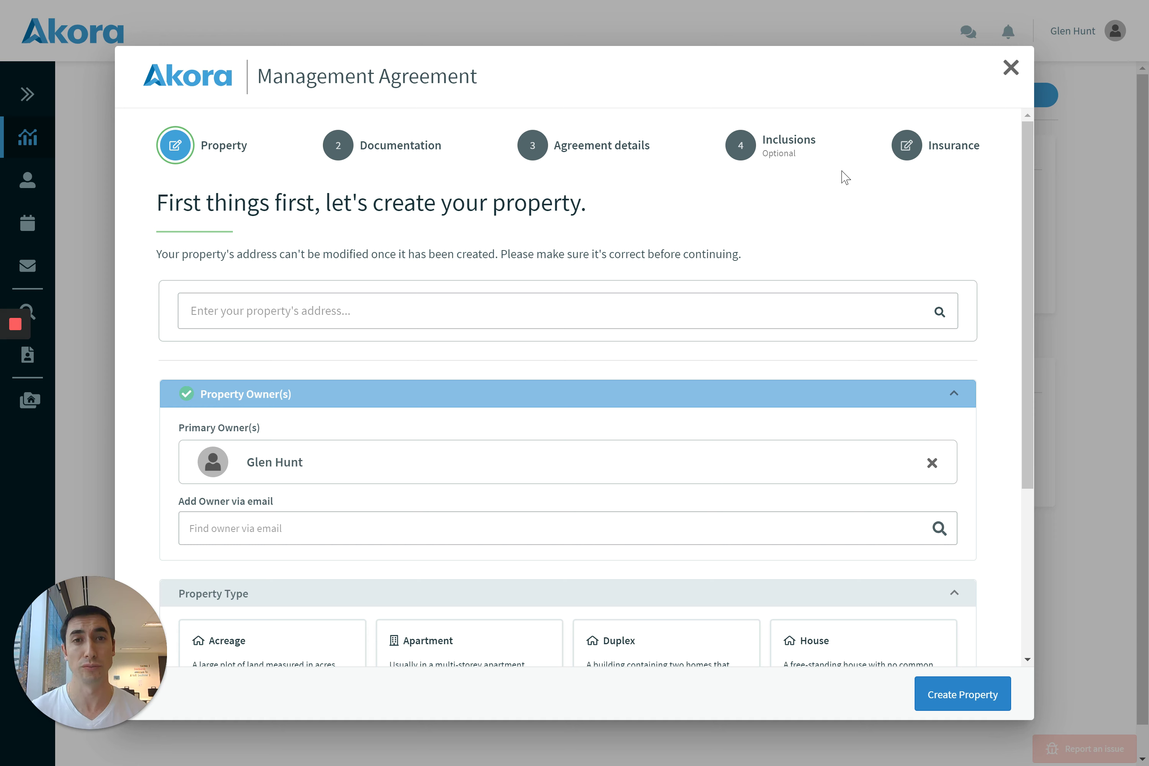
Enter the property address and select the matching West Perth suggestion
{"action": "left_click", "coordinate": [376, 296]}
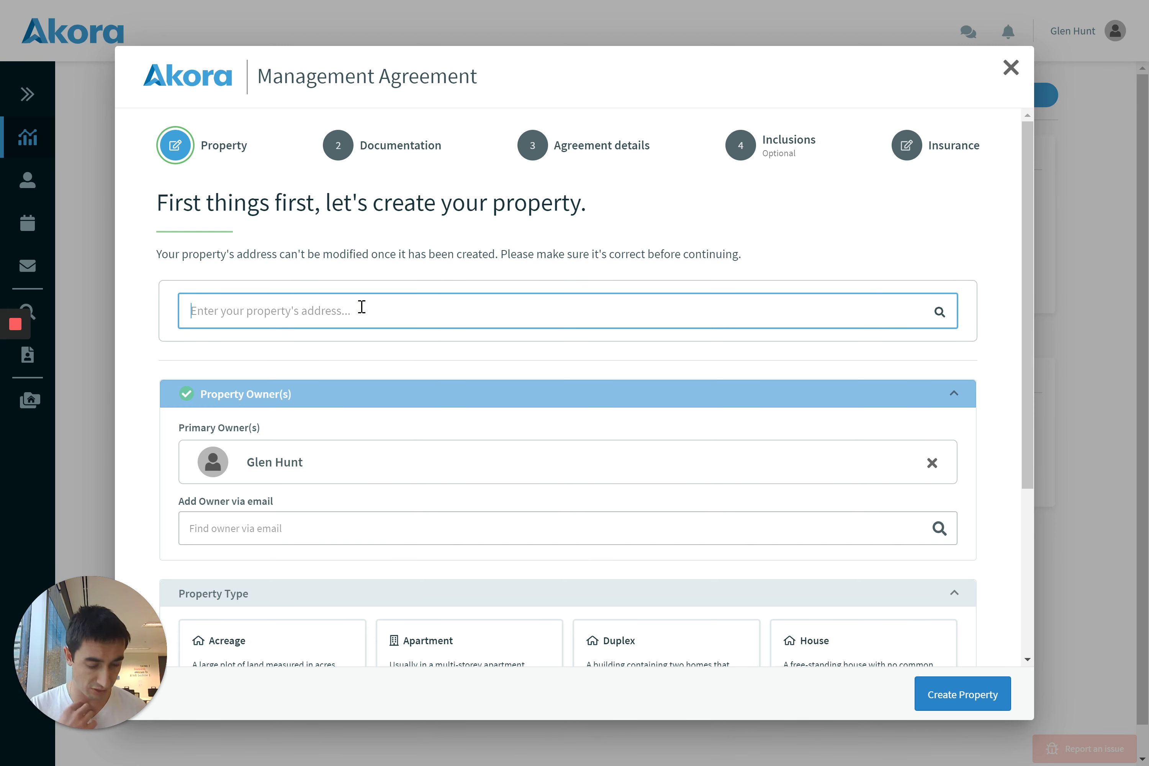
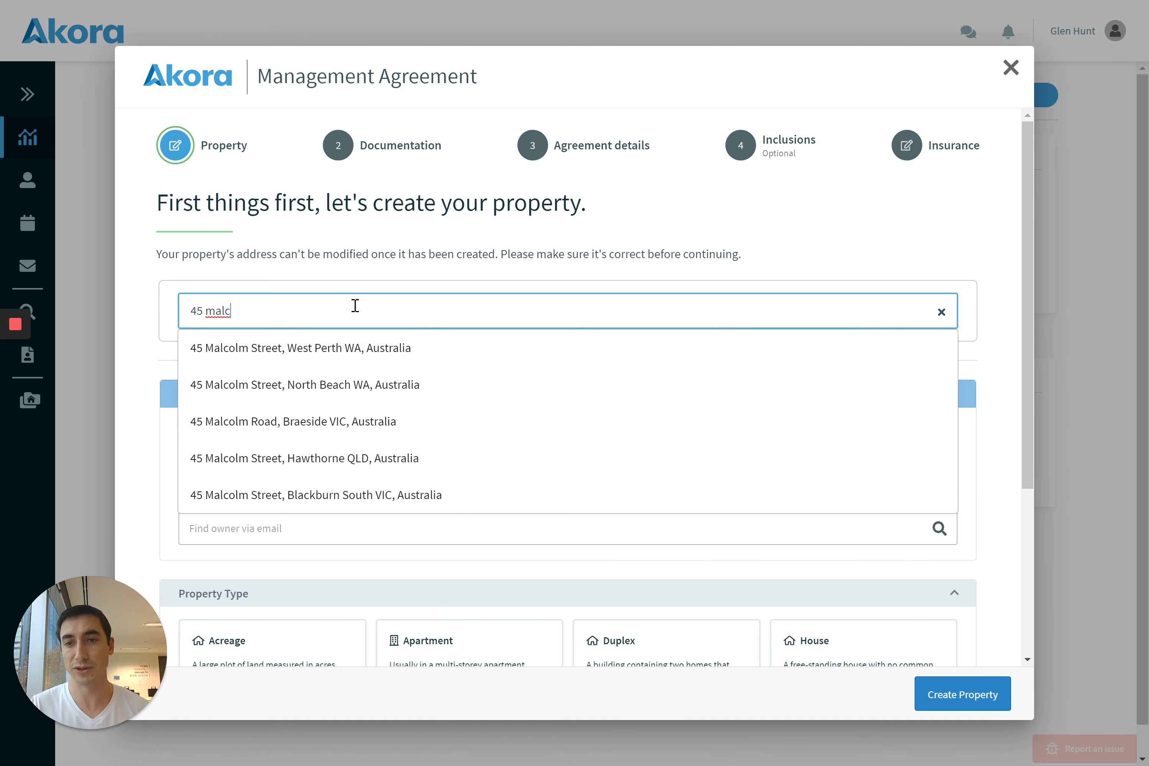
{"action": "left_click", "coordinate": [379, 346]}
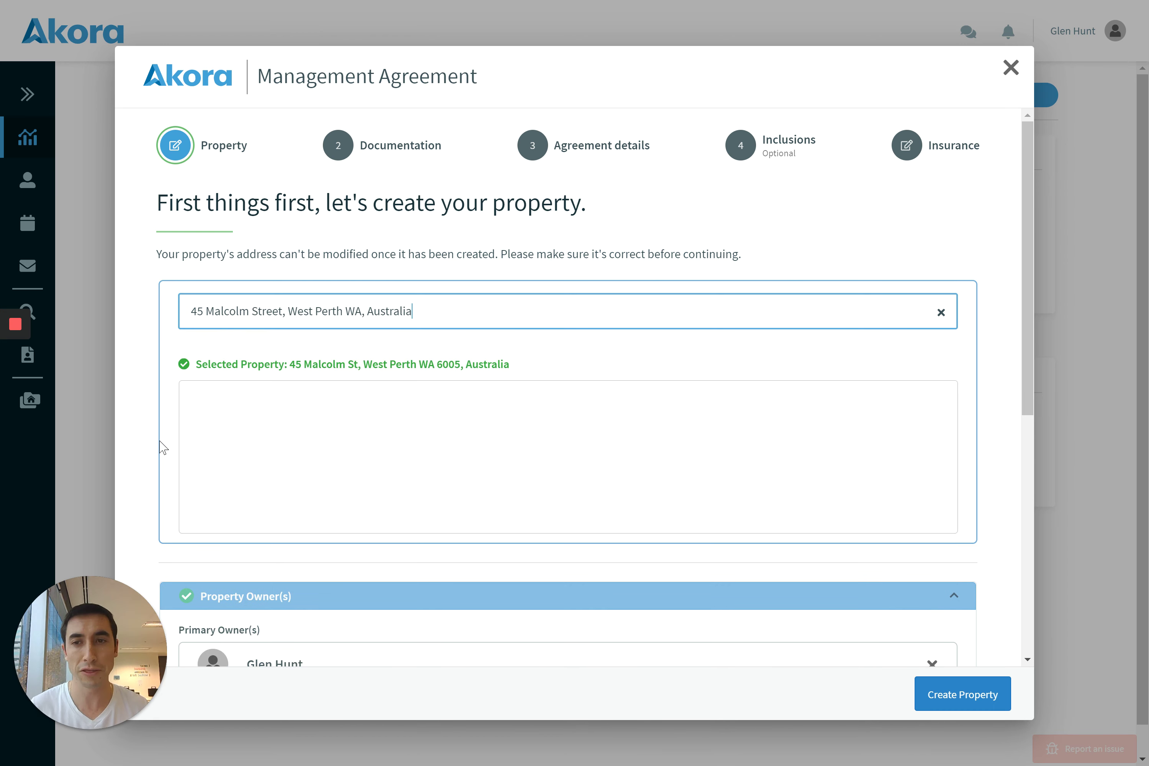
{"action": "scroll", "coordinate": [636, 389], "scroll_direction": "down", "scroll_amount": 2}
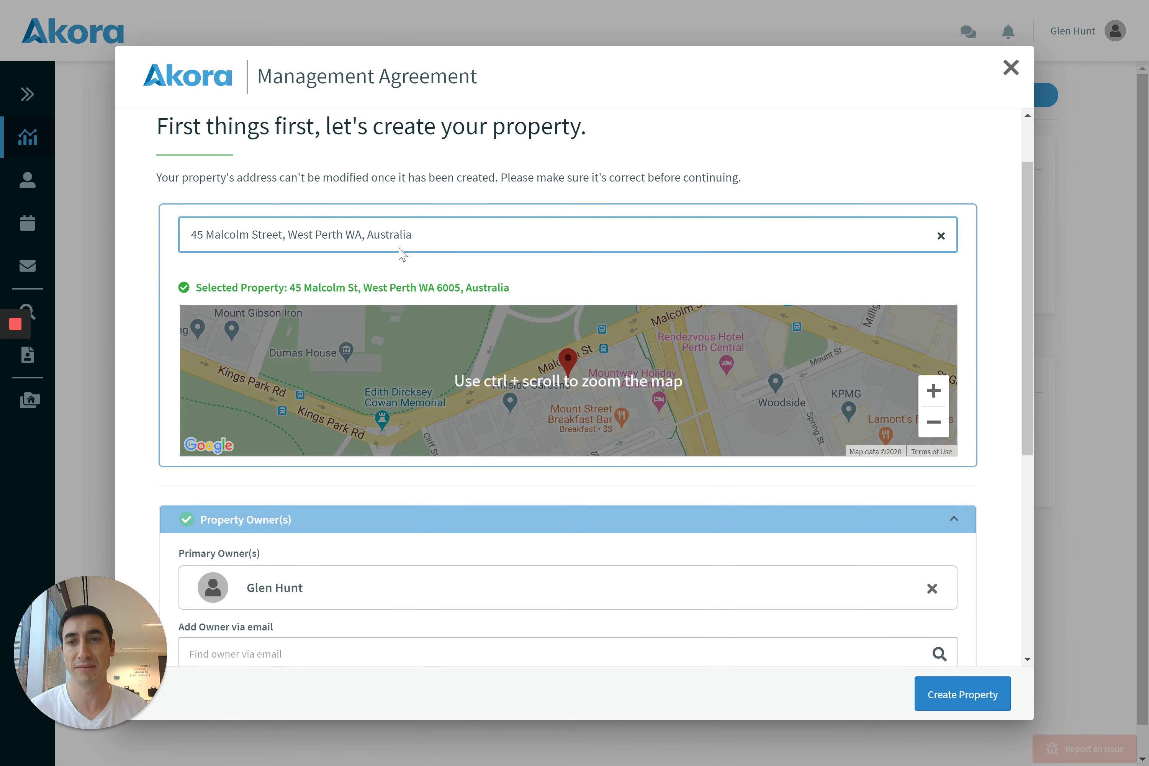
{"action": "scroll", "coordinate": [398, 254], "scroll_direction": "up", "scroll_amount": 2}
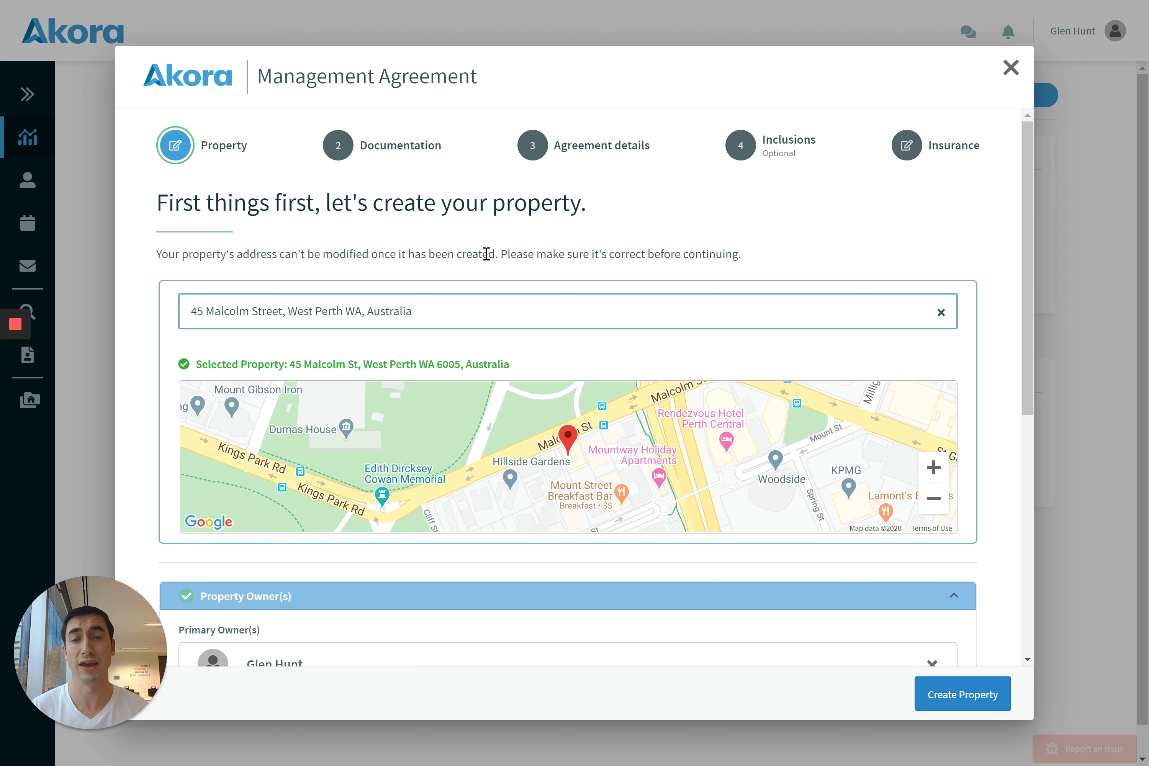
{"action": "scroll", "coordinate": [484, 254], "scroll_direction": "down", "scroll_amount": 4}
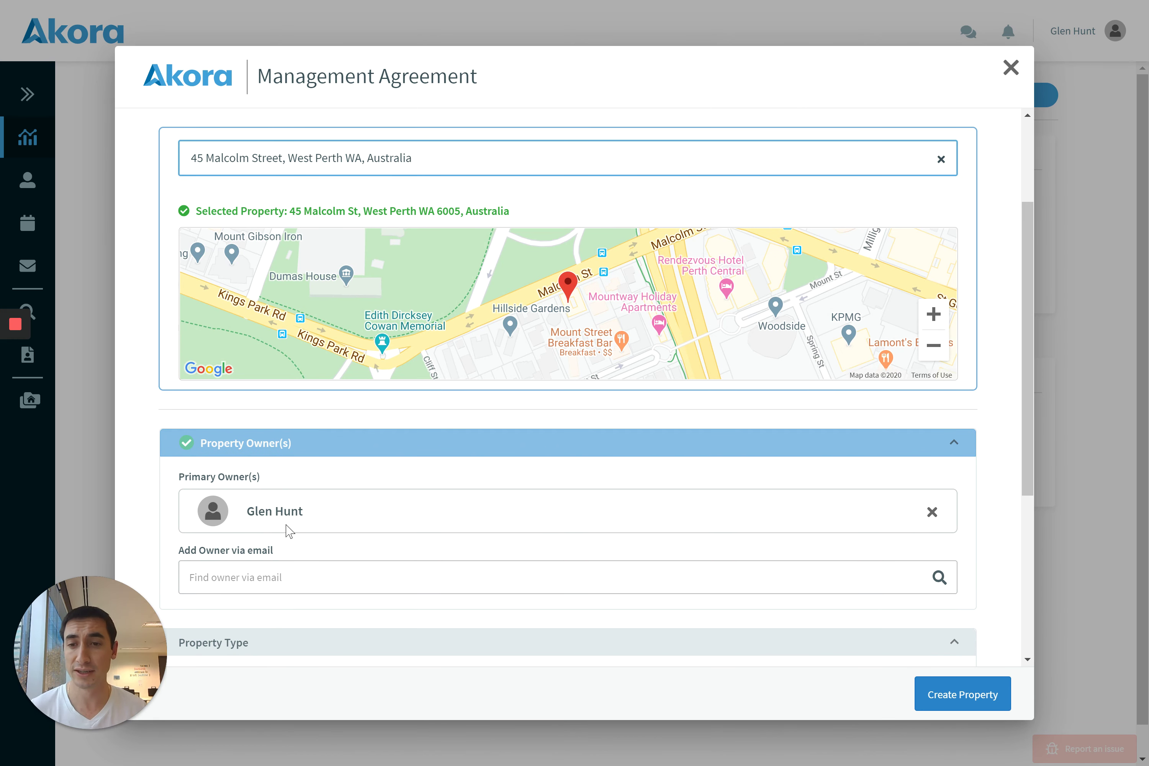
{"action": "scroll", "coordinate": [292, 538], "scroll_direction": "down", "scroll_amount": 2}
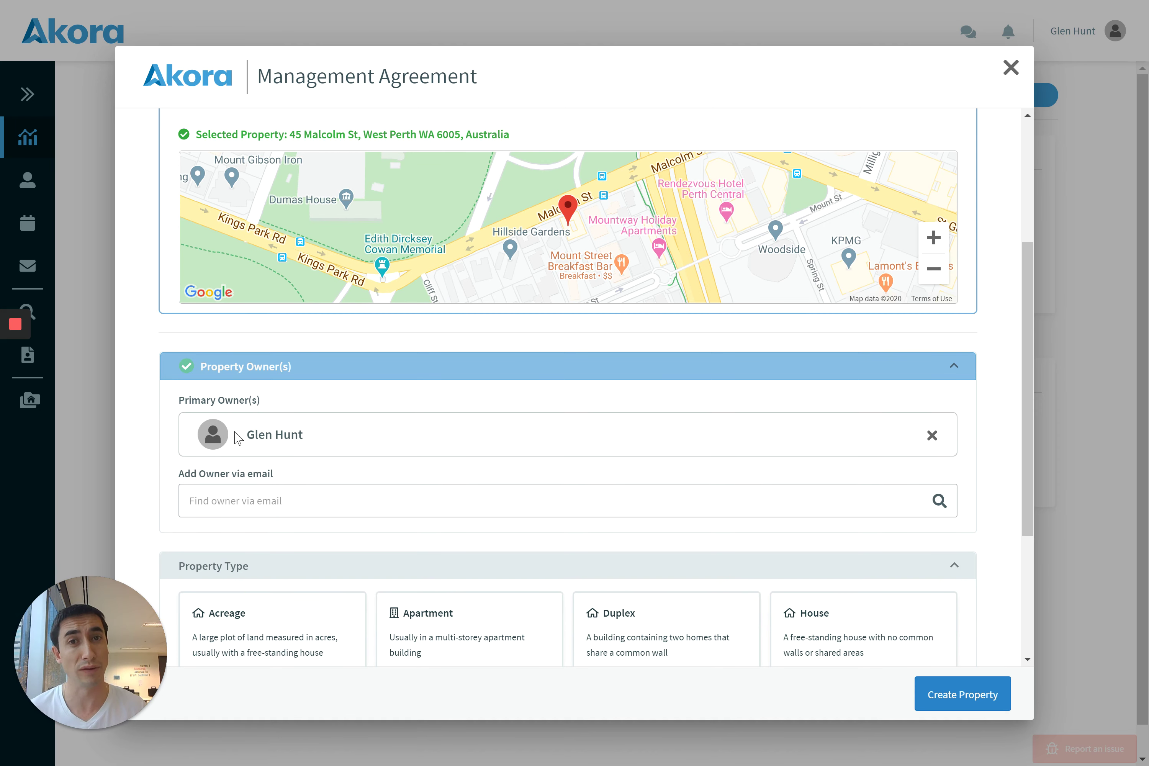
{"action": "left_click", "coordinate": [215, 494]}
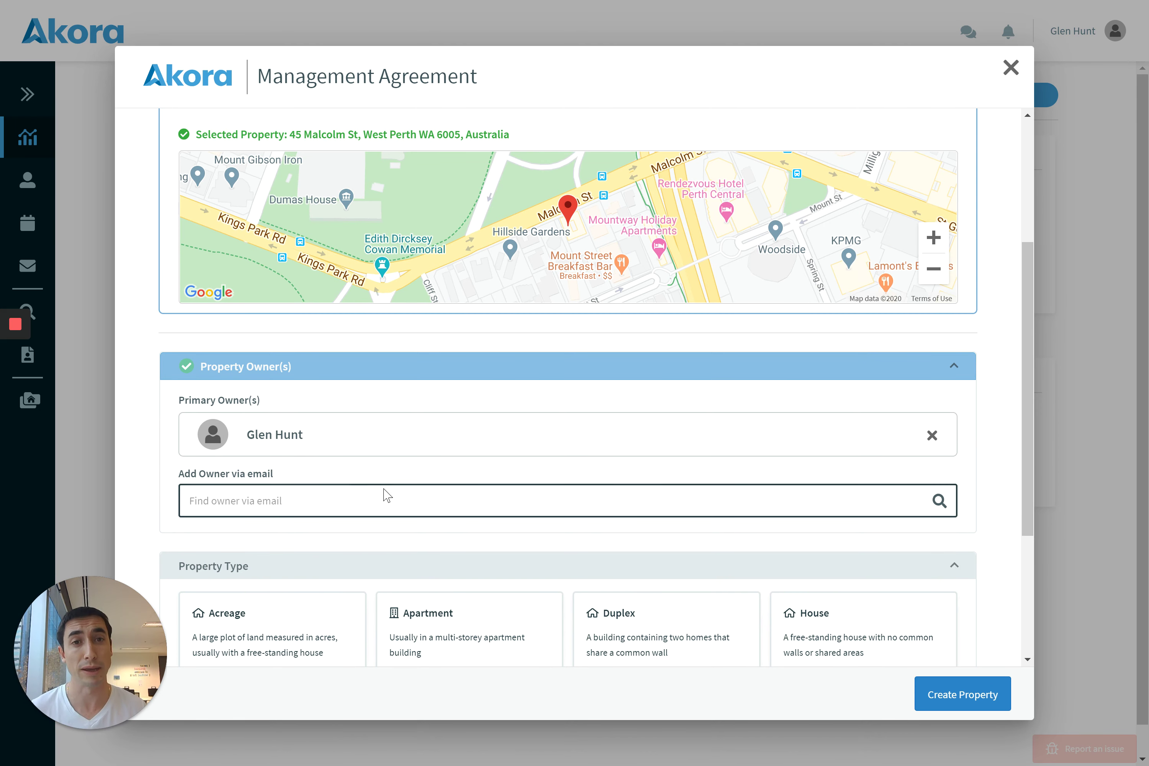
Set the property type to House and create the property
{"action": "scroll", "coordinate": [384, 494], "scroll_direction": "down", "scroll_amount": 2}
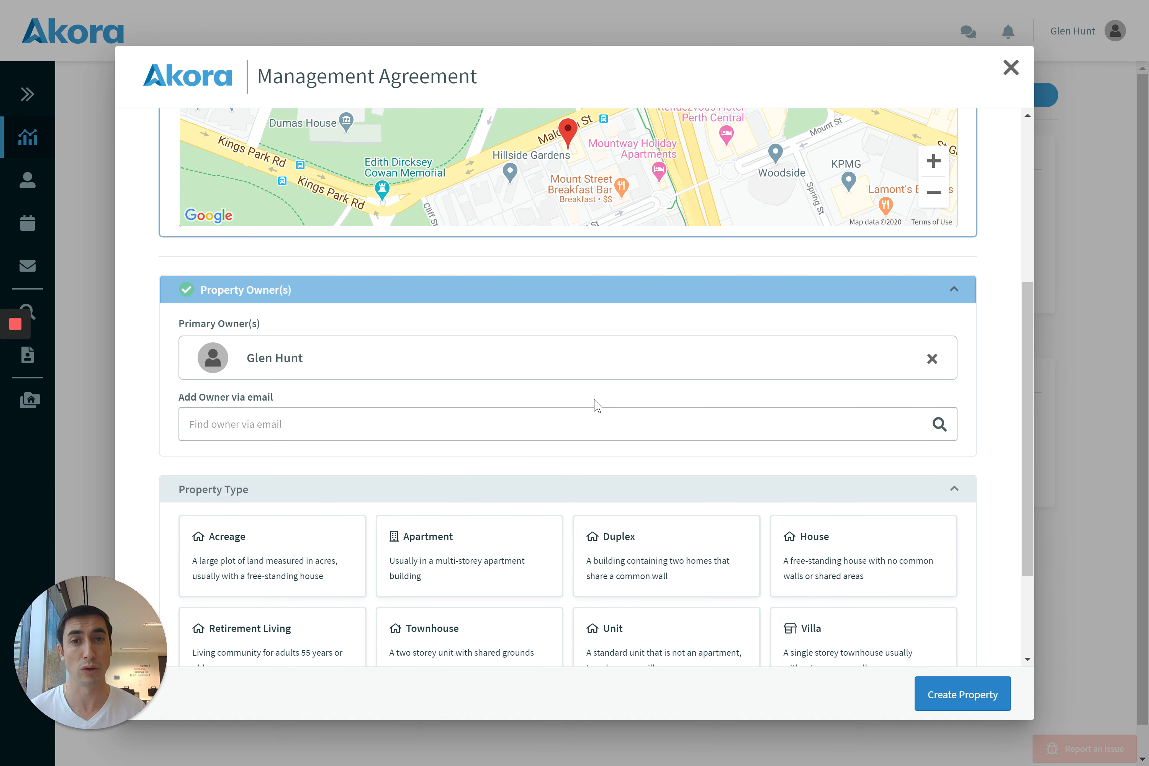
{"action": "scroll", "coordinate": [594, 410], "scroll_direction": "up", "scroll_amount": 3}
{"action": "scroll", "coordinate": [592, 418], "scroll_direction": "down", "scroll_amount": 6}
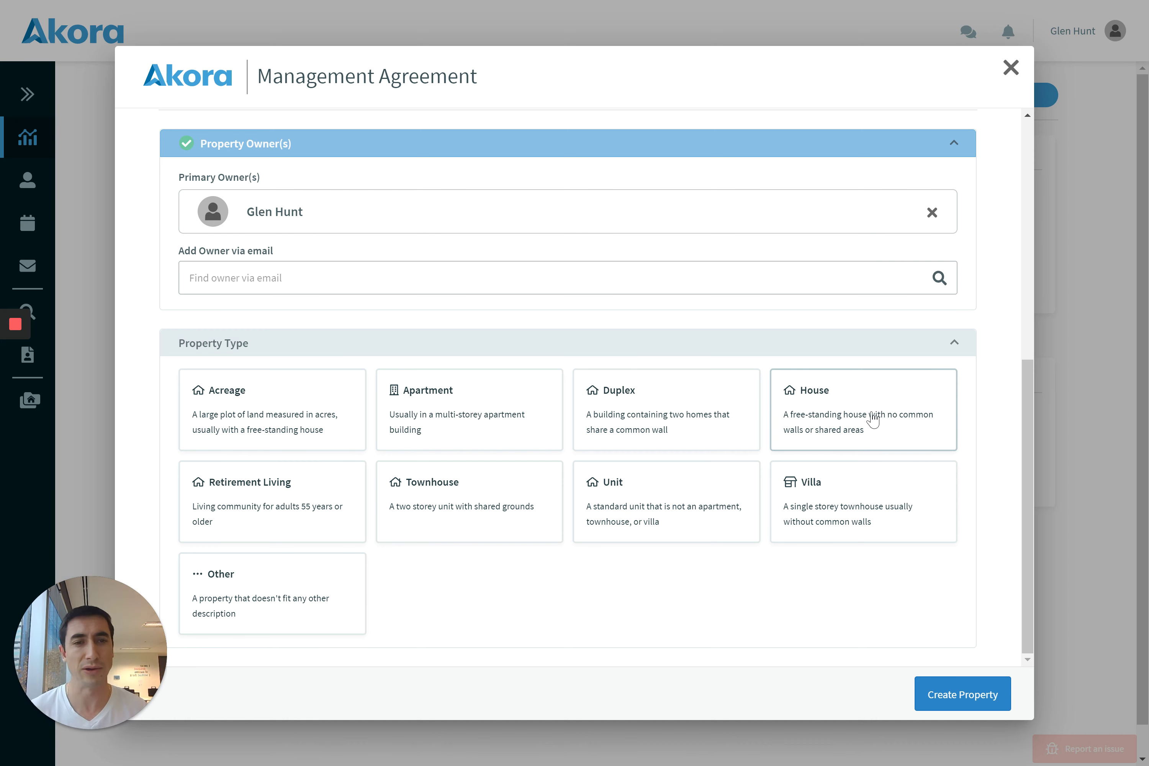
{"action": "left_click", "coordinate": [850, 418]}
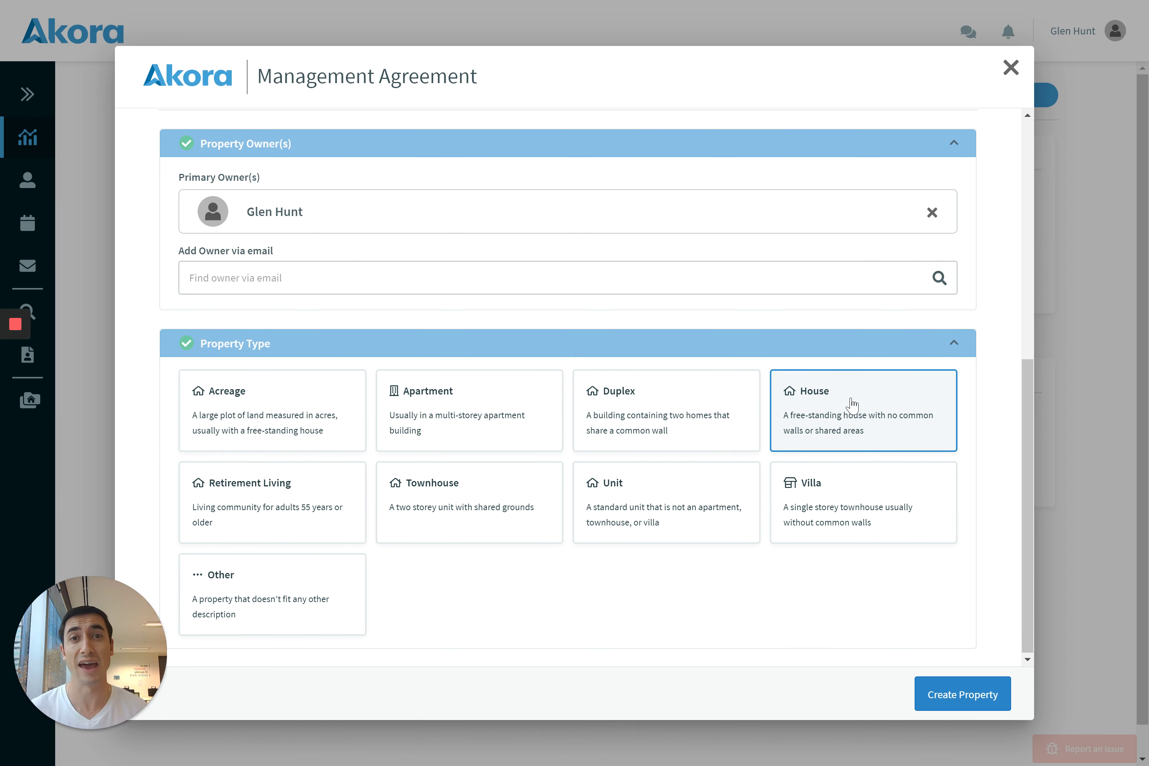
{"action": "left_click", "coordinate": [934, 687]}
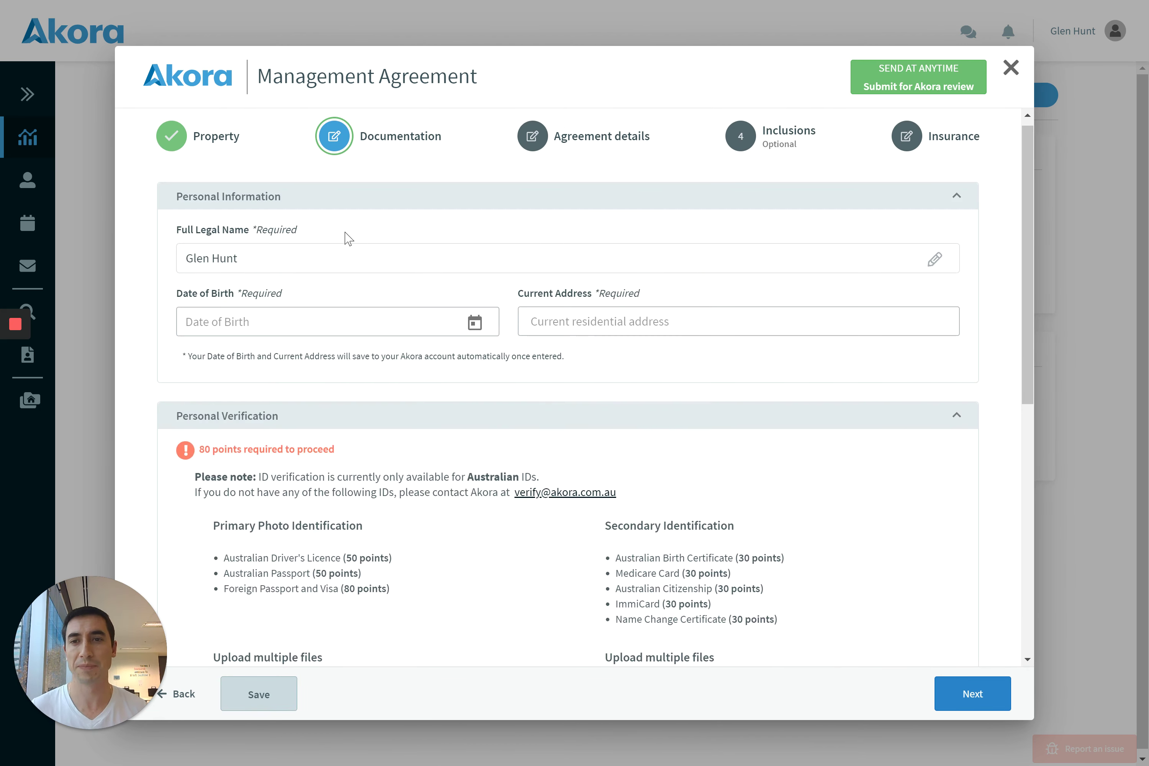
Add the owner's middle name to their full legal name and save it
{"action": "left_click", "coordinate": [909, 261]}
{"action": "left_click", "coordinate": [239, 259]}
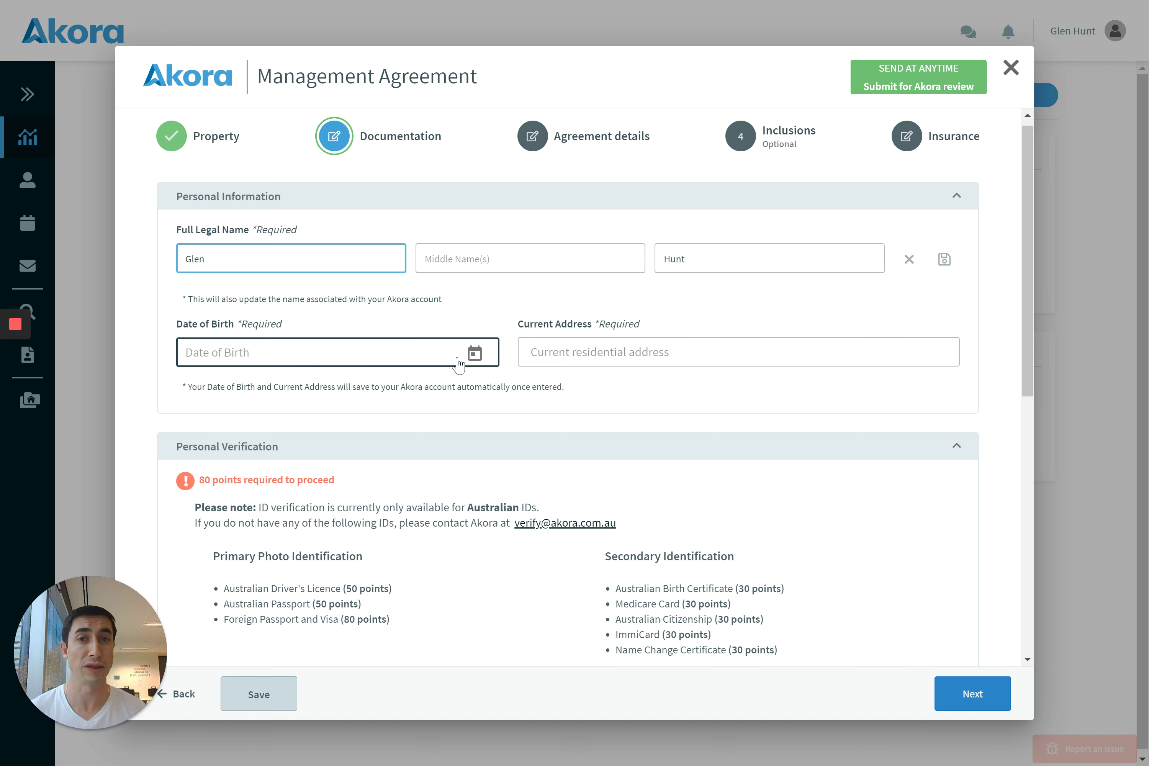
{"action": "left_click", "coordinate": [492, 256]}
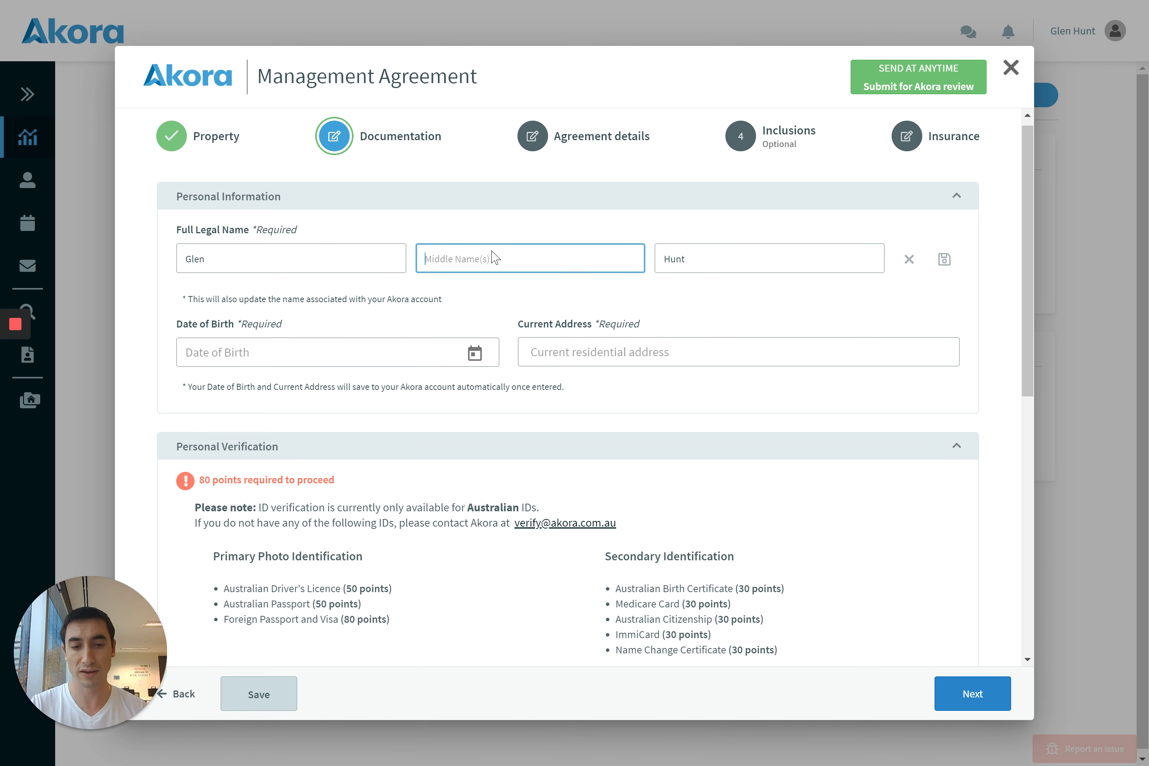
{"action": "type", "text": "Clarence"}
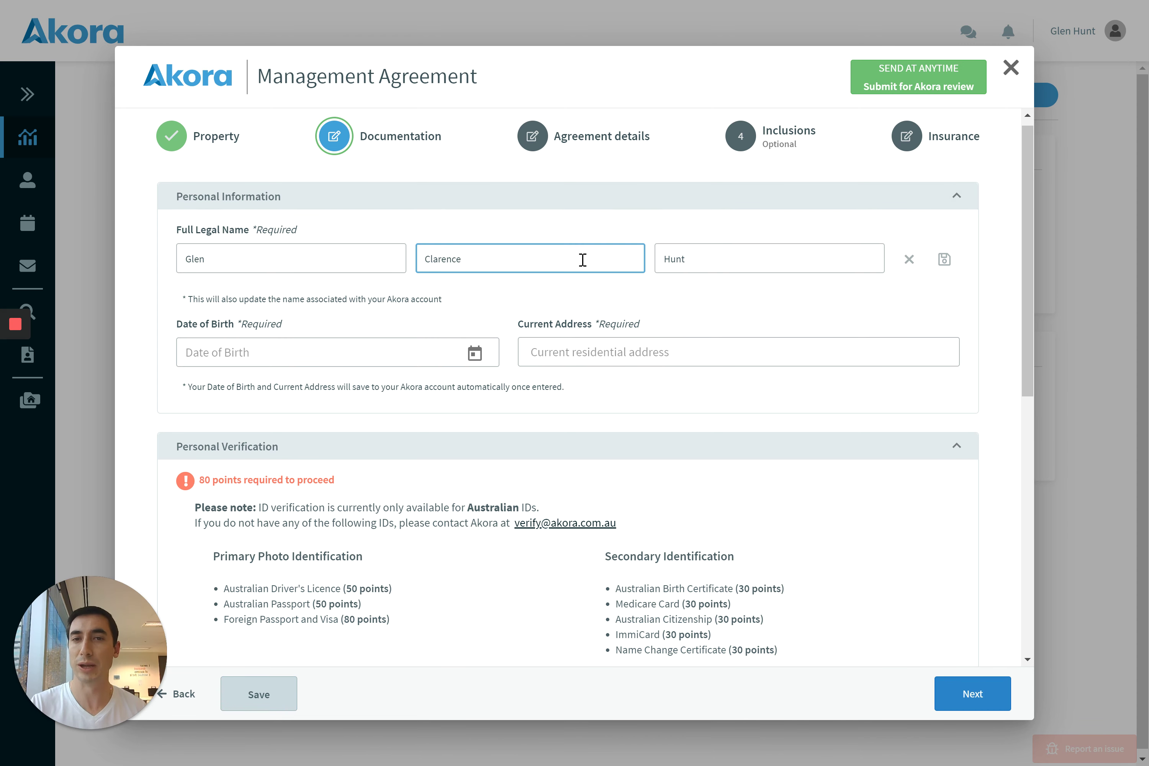
{"action": "left_click", "coordinate": [946, 258]}
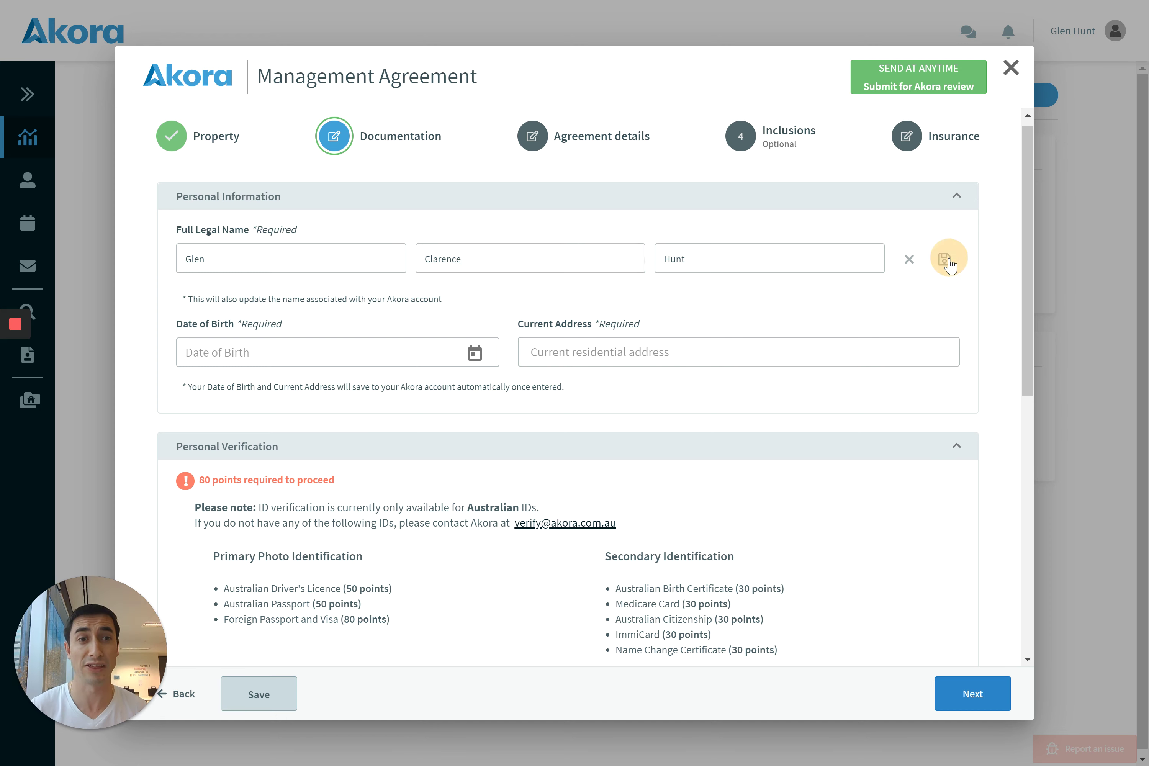
Set the date of birth to 1 January 1997
{"action": "left_click", "coordinate": [346, 314]}
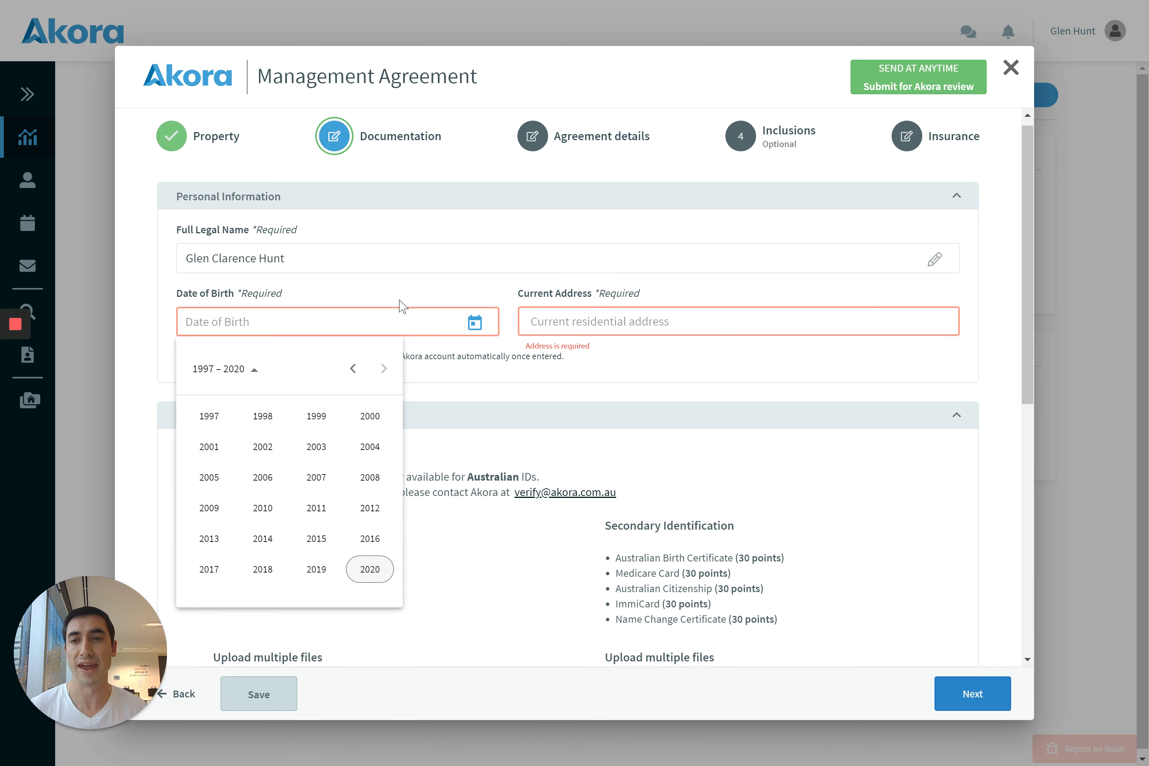
{"action": "left_click", "coordinate": [217, 415]}
{"action": "left_click", "coordinate": [207, 445]}
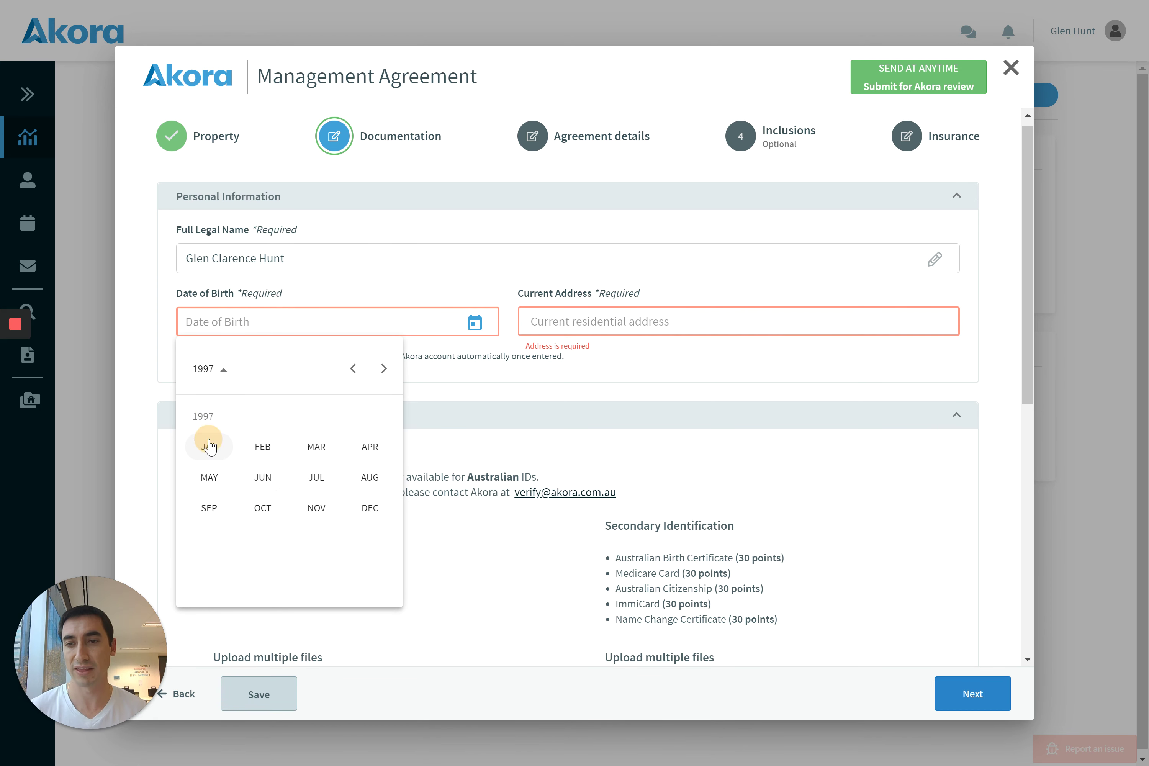
{"action": "left_click", "coordinate": [256, 464]}
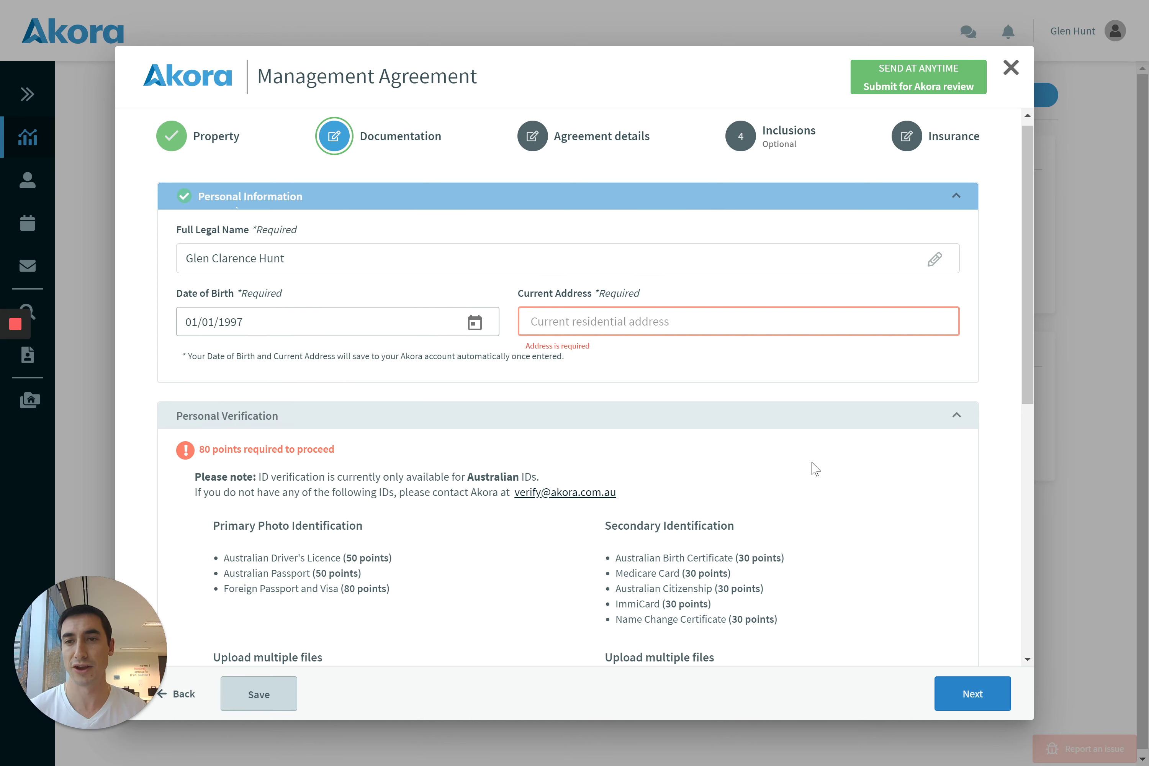
Enter the owner's current residential address from the suggestion list
{"action": "left_click", "coordinate": [650, 321]}
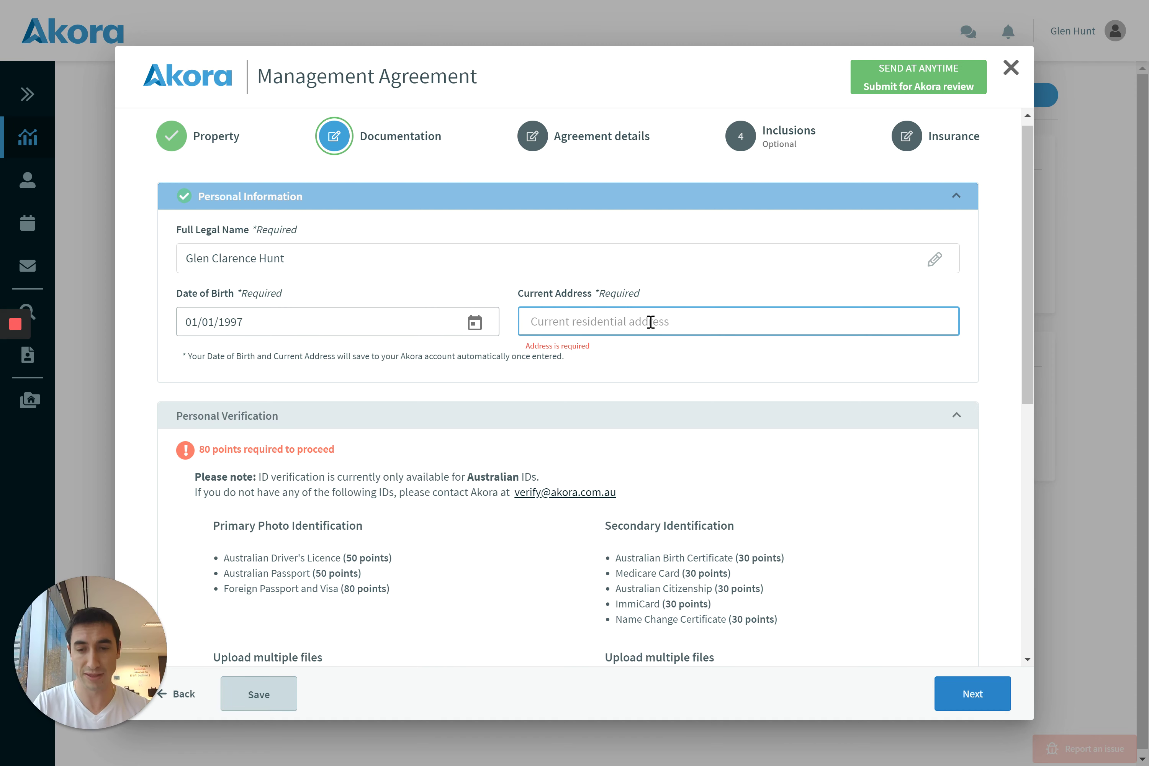
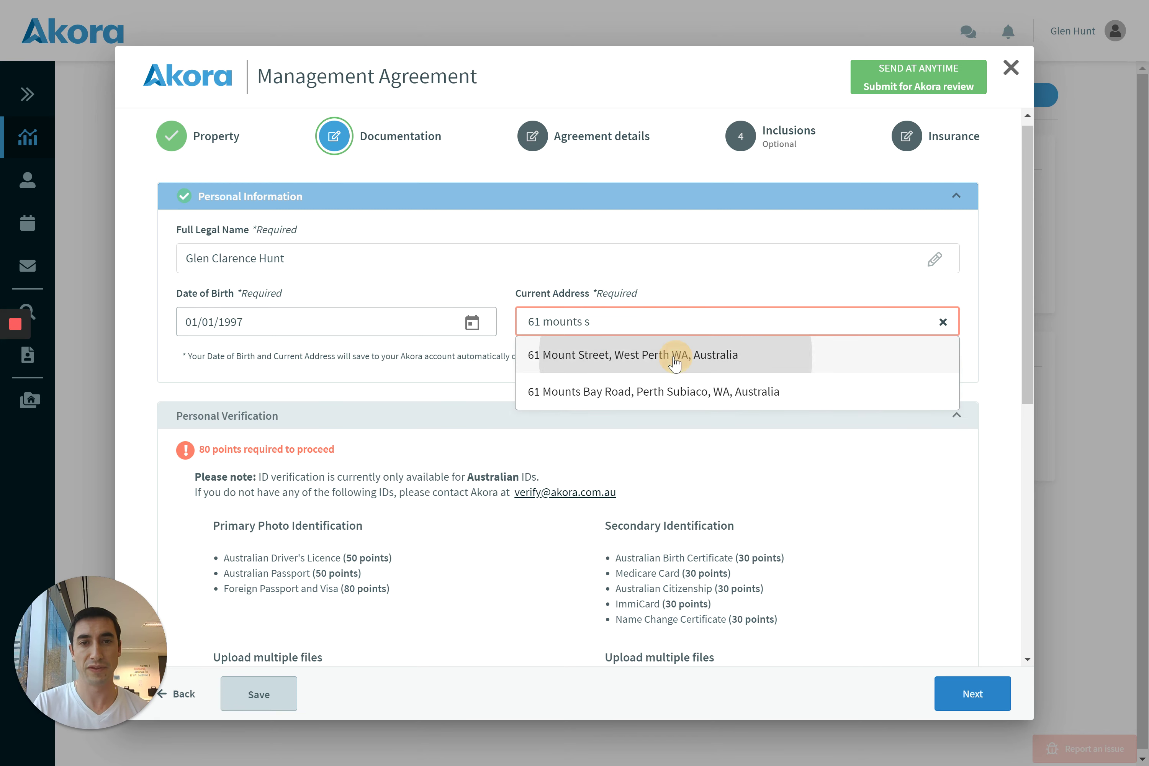
{"action": "left_click", "coordinate": [679, 354]}
{"action": "scroll", "coordinate": [394, 417], "scroll_direction": "down", "scroll_amount": 5}
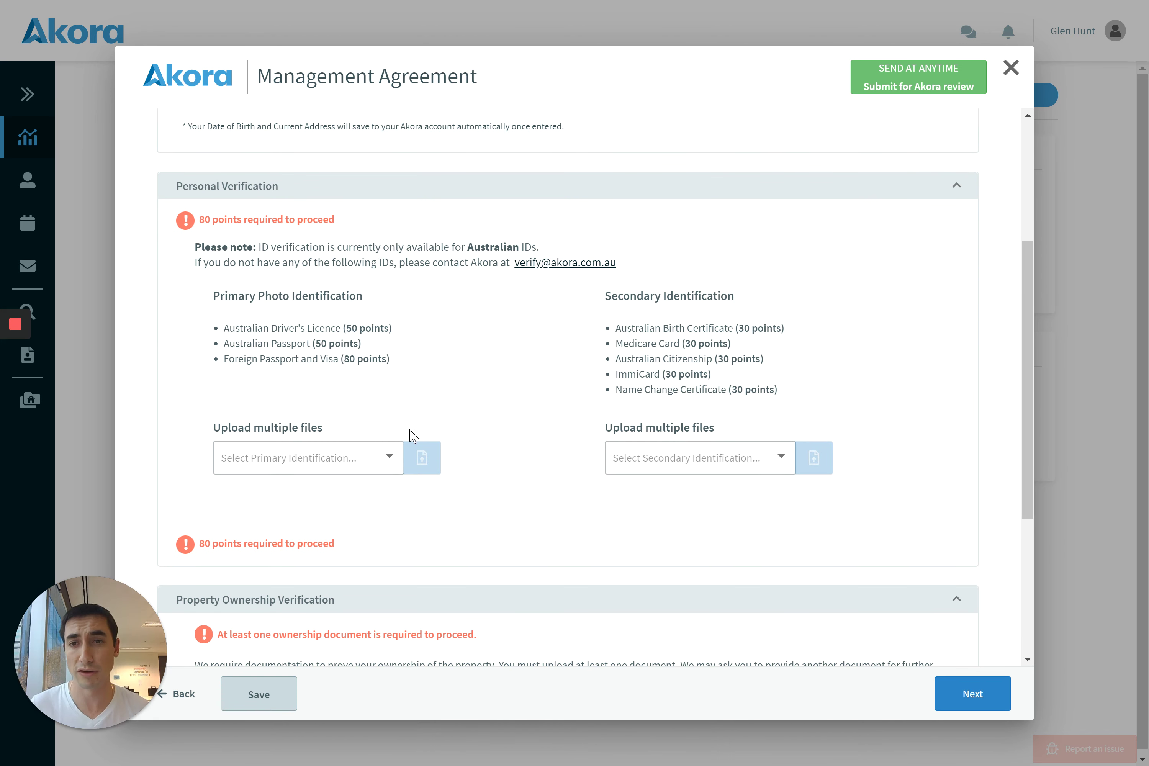
Upload the Drivers Licence image as an Australian Driver's Licence primary ID
{"action": "left_click", "coordinate": [381, 459]}
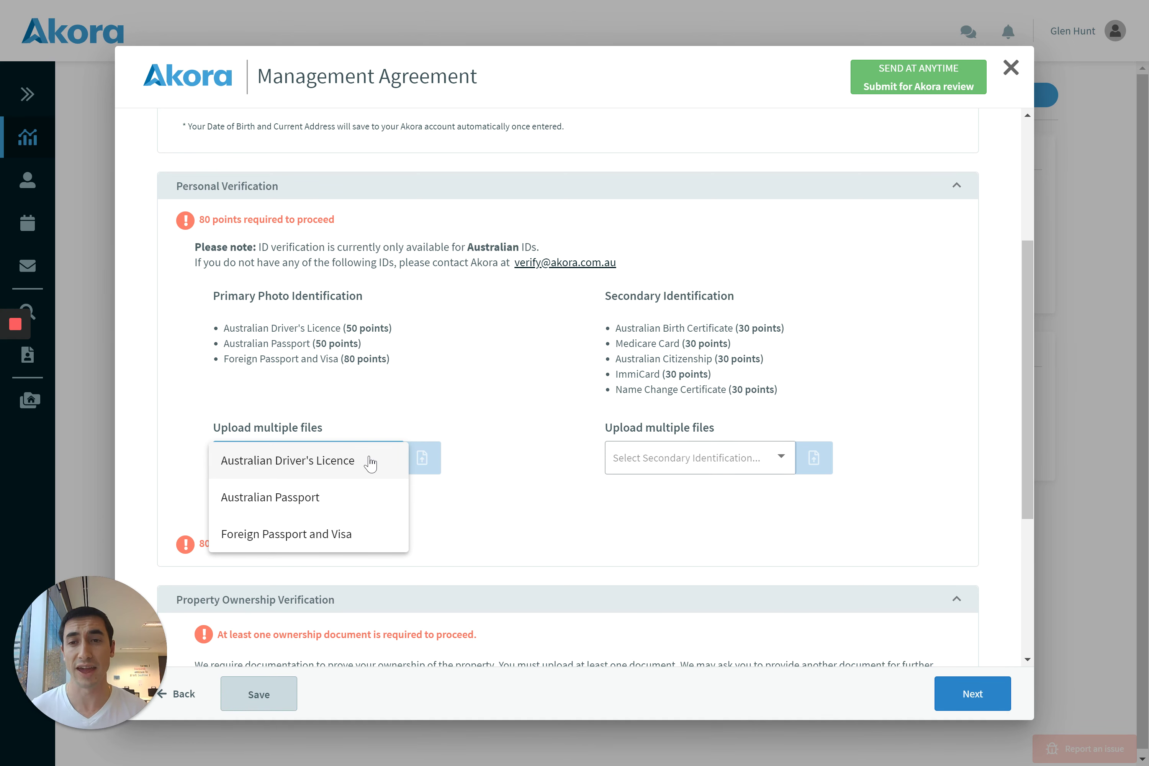
{"action": "left_click", "coordinate": [367, 463]}
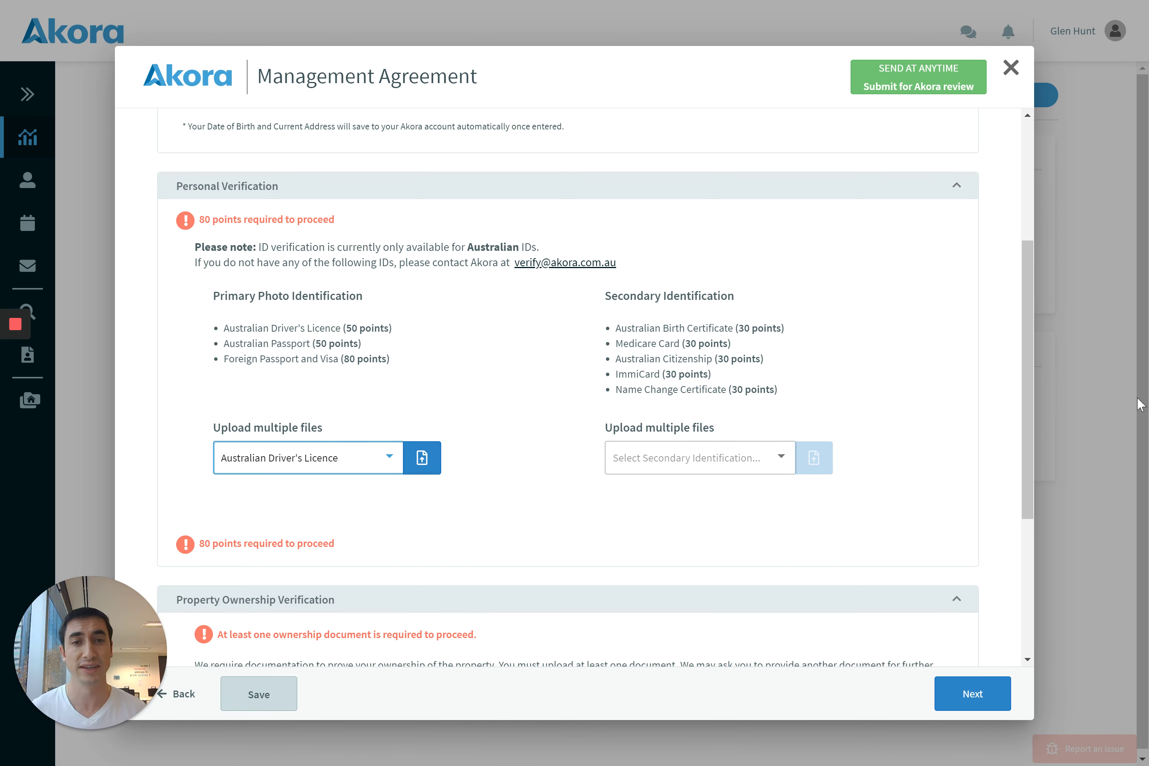
{"action": "left_click", "coordinate": [425, 465]}
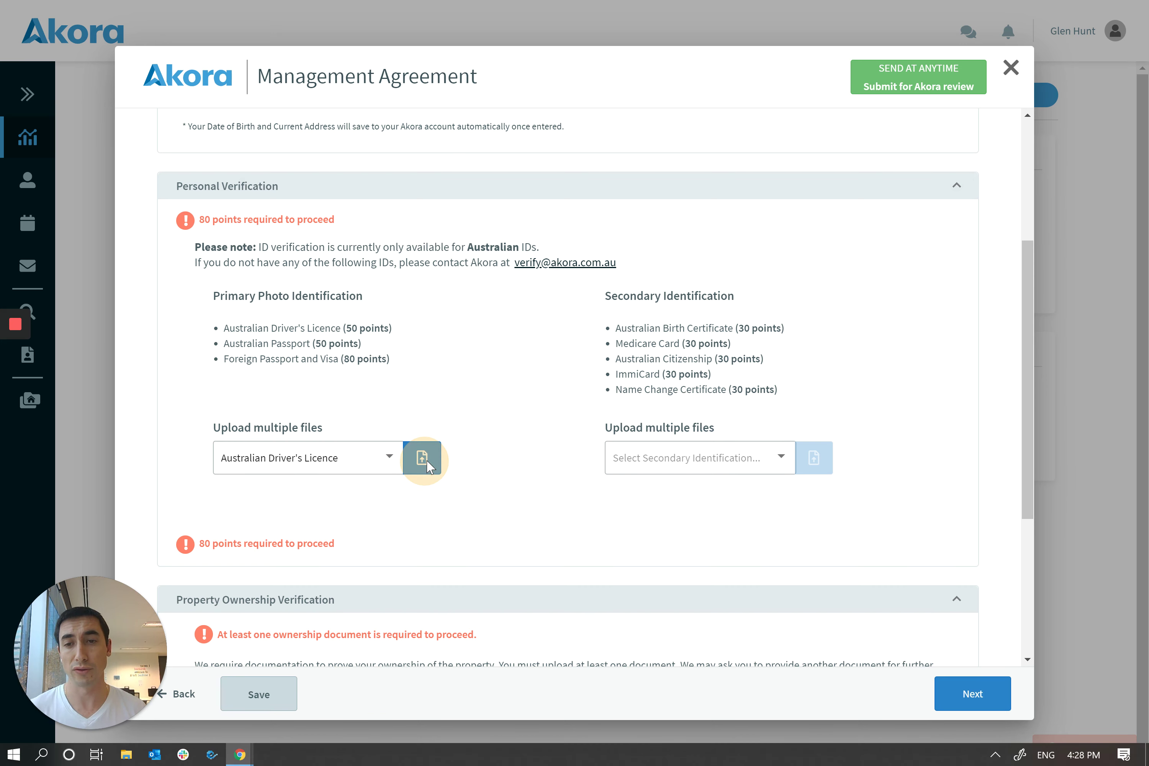
{"action": "left_click", "coordinate": [105, 114]}
{"action": "left_click", "coordinate": [121, 126]}
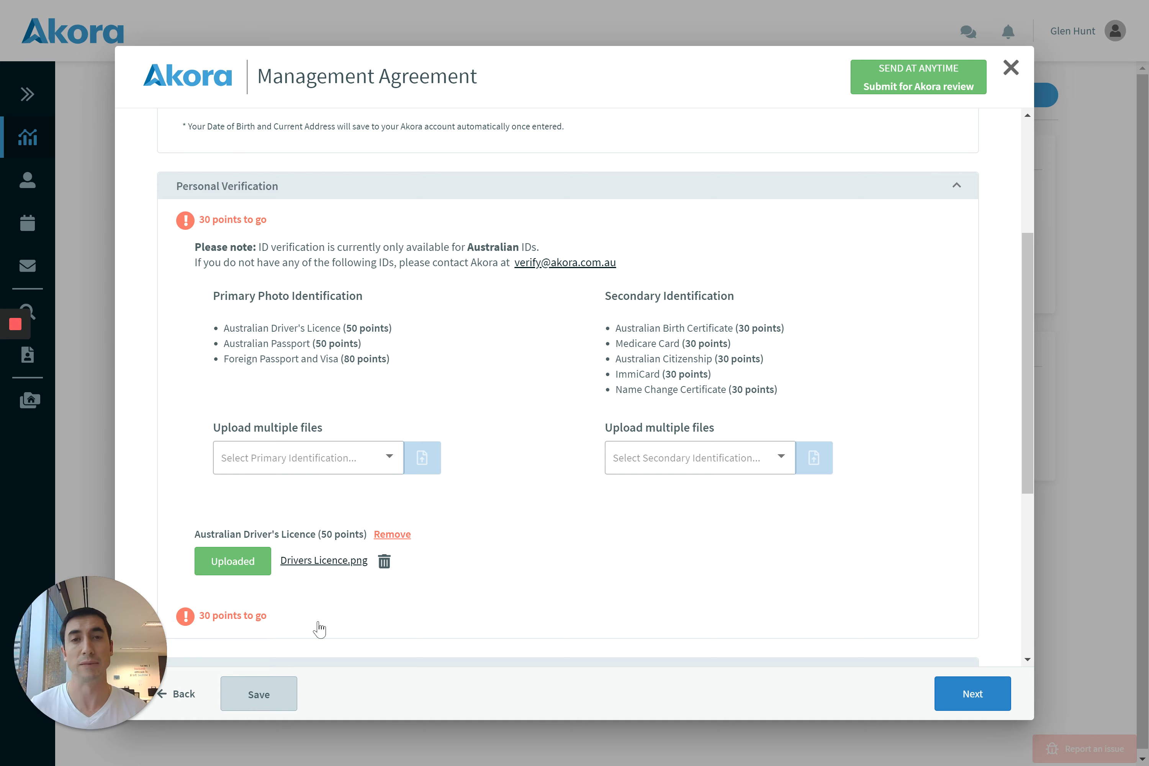
Upload the Medicare Card image as the secondary ID
{"action": "left_click", "coordinate": [736, 459]}
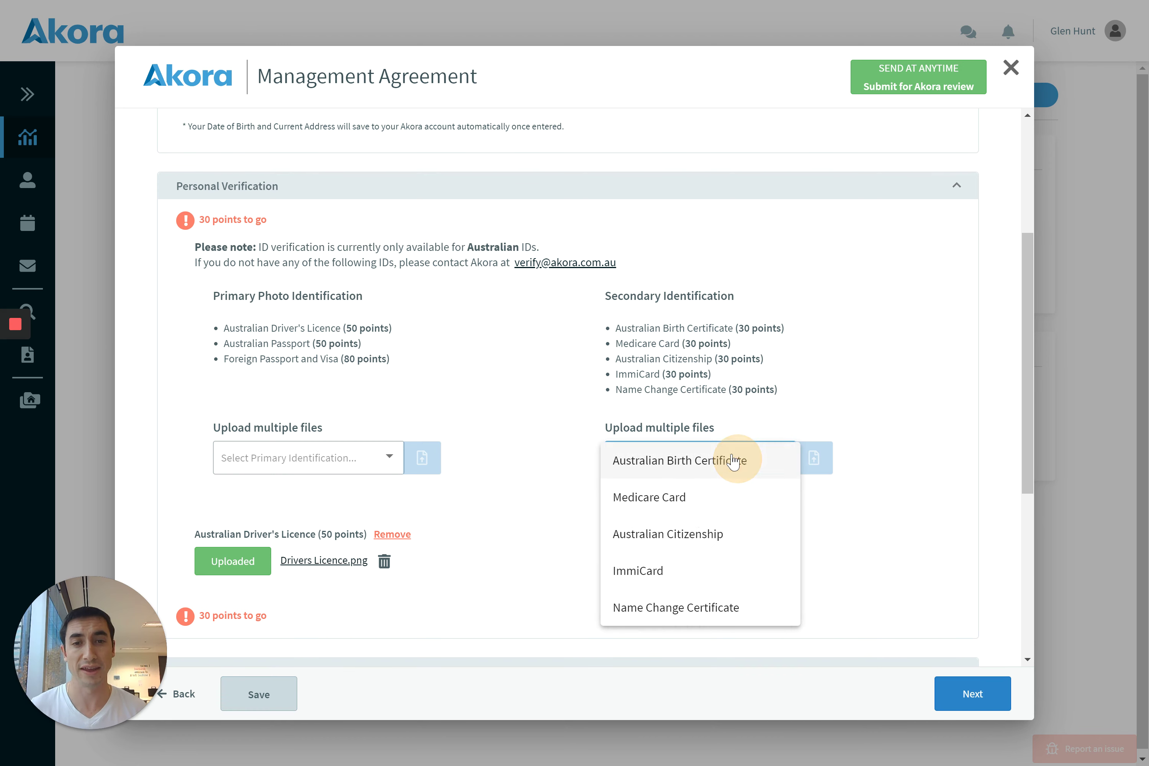
{"action": "left_click", "coordinate": [709, 502]}
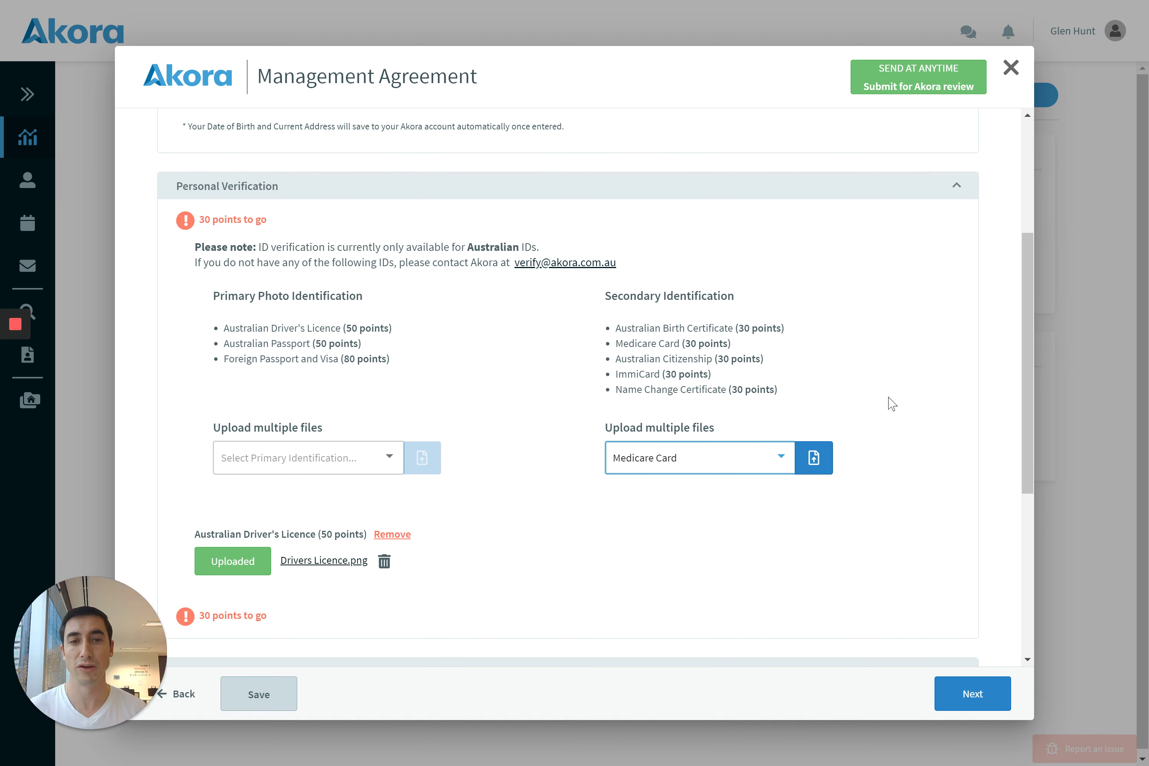
{"action": "left_click", "coordinate": [814, 458]}
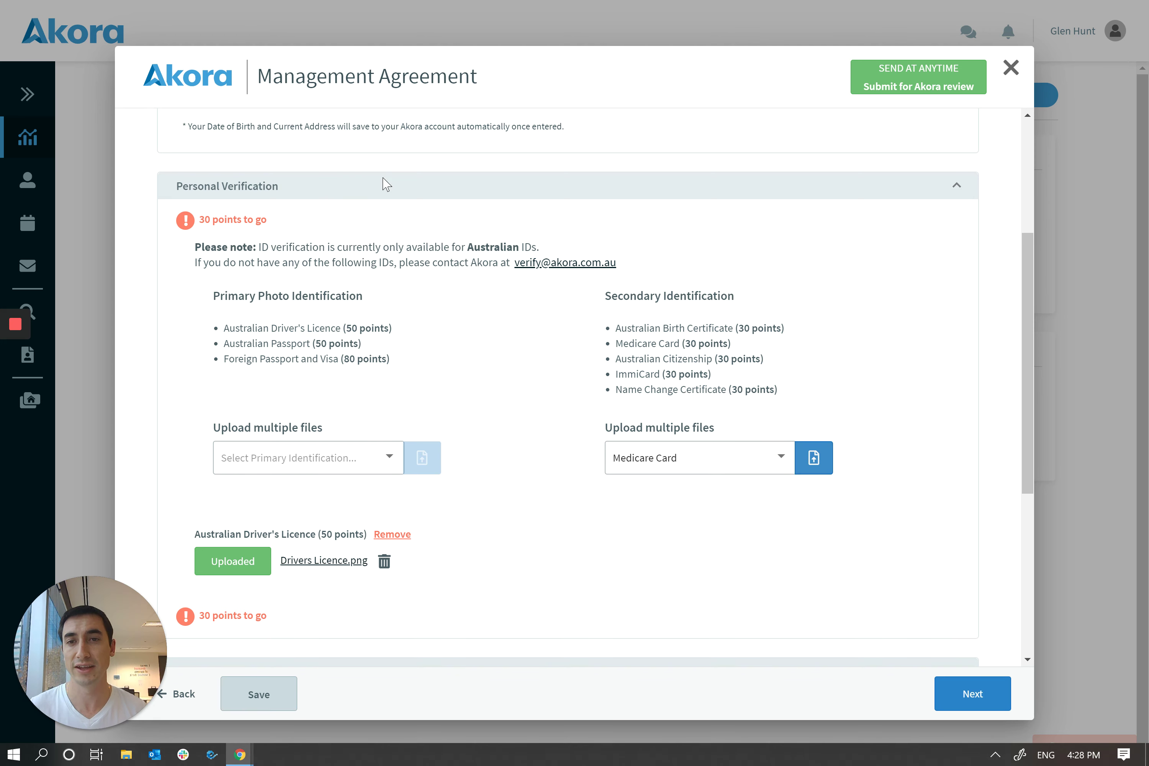
{"action": "left_click", "coordinate": [197, 132]}
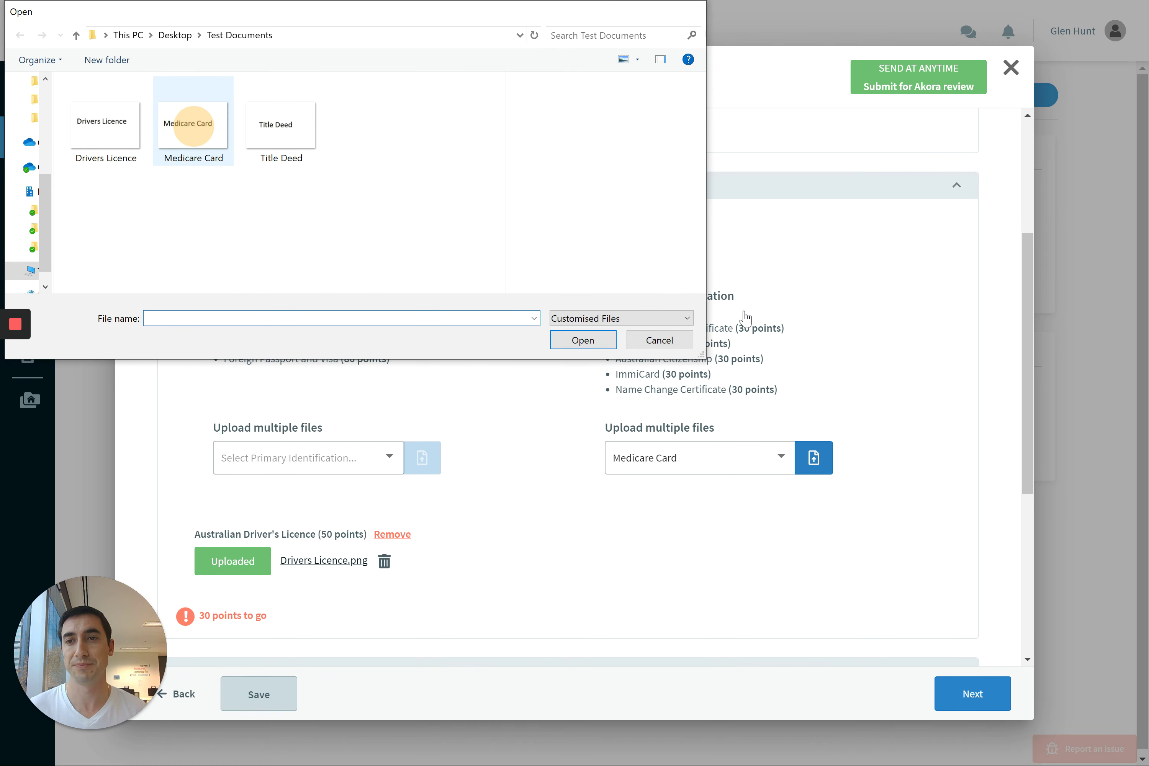
{"action": "double_click", "coordinate": [194, 127]}
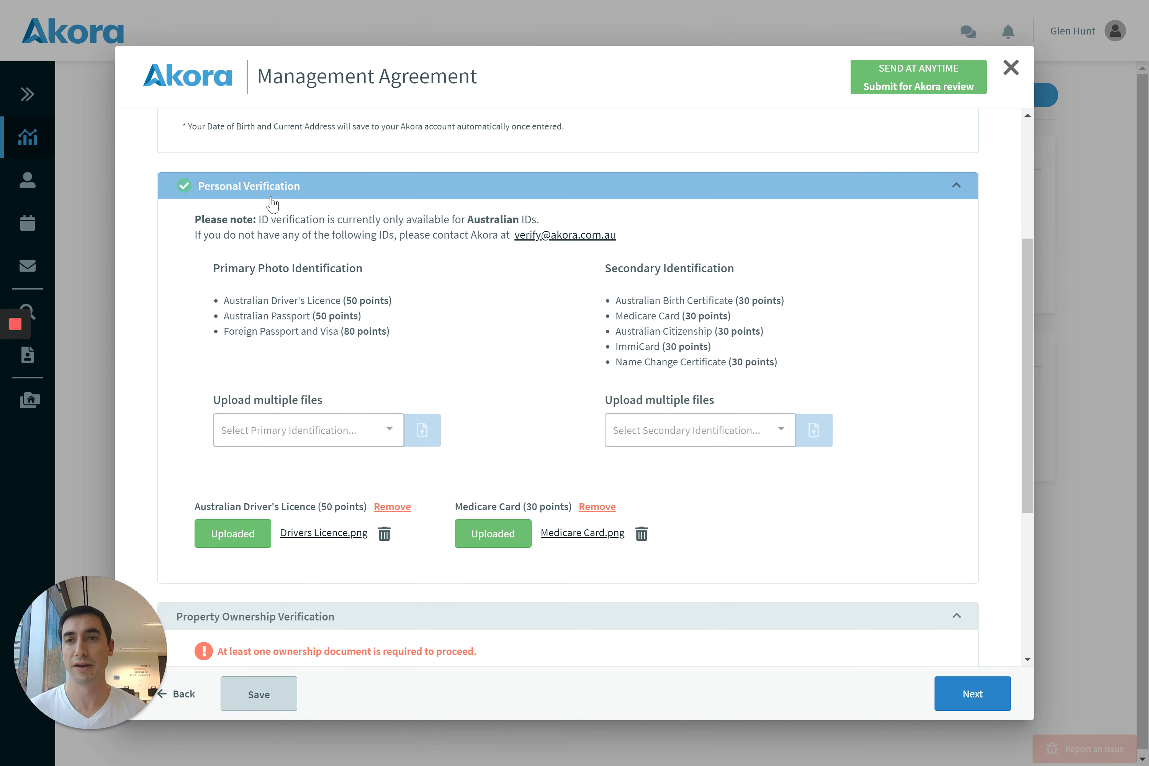
{"action": "scroll", "coordinate": [346, 444], "scroll_direction": "down", "scroll_amount": 5}
{"action": "left_click", "coordinate": [398, 571]}
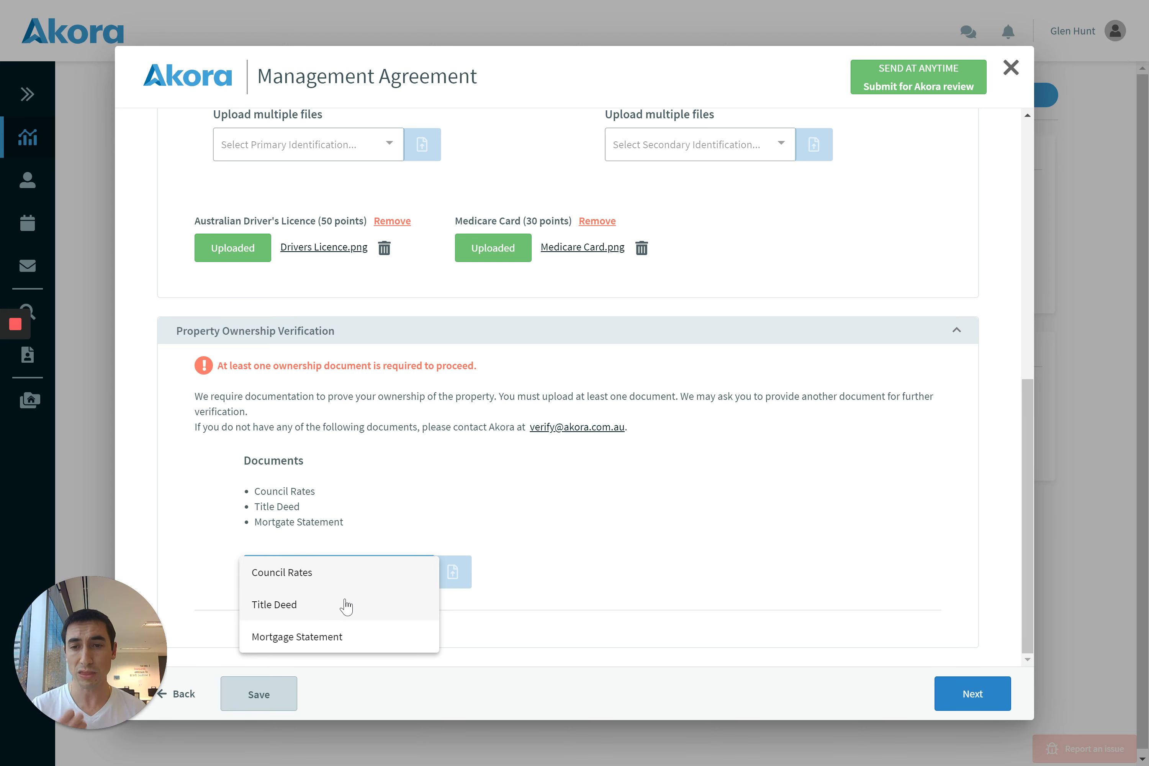
Upload the Title Deed file as ownership proof and proceed to Agreement details
{"action": "left_click", "coordinate": [314, 610]}
{"action": "left_click", "coordinate": [450, 575]}
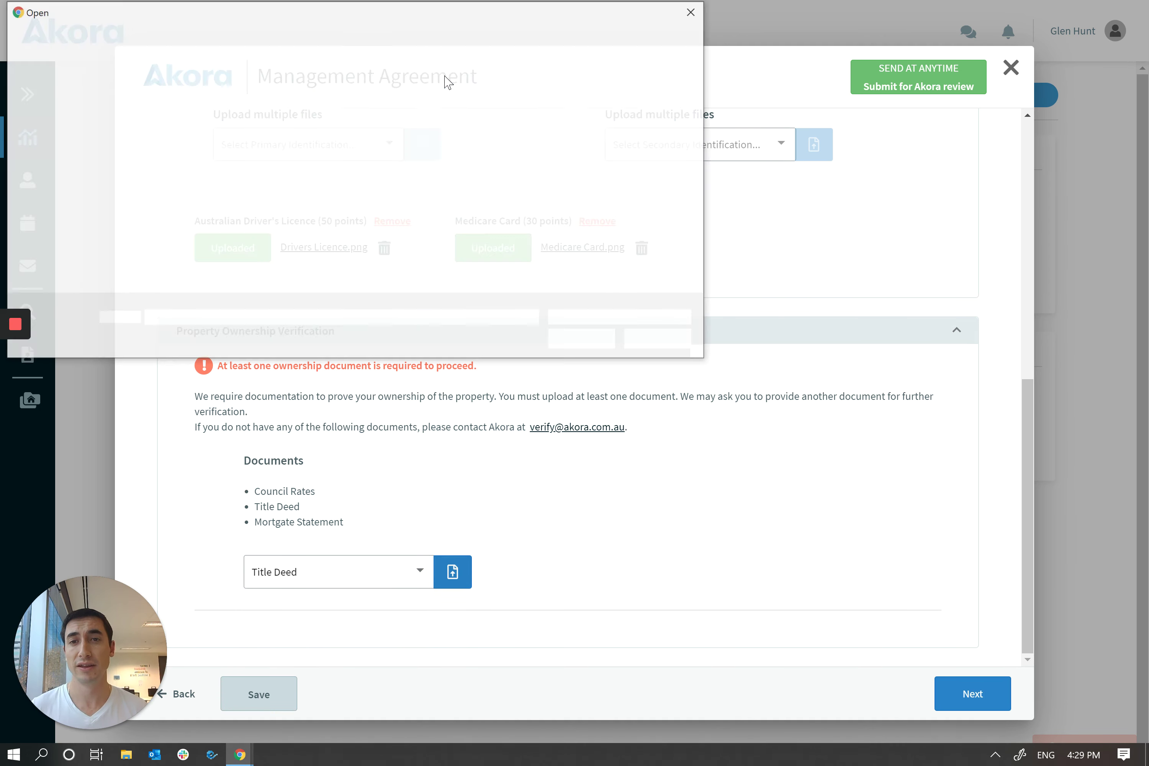
{"action": "double_click", "coordinate": [295, 112]}
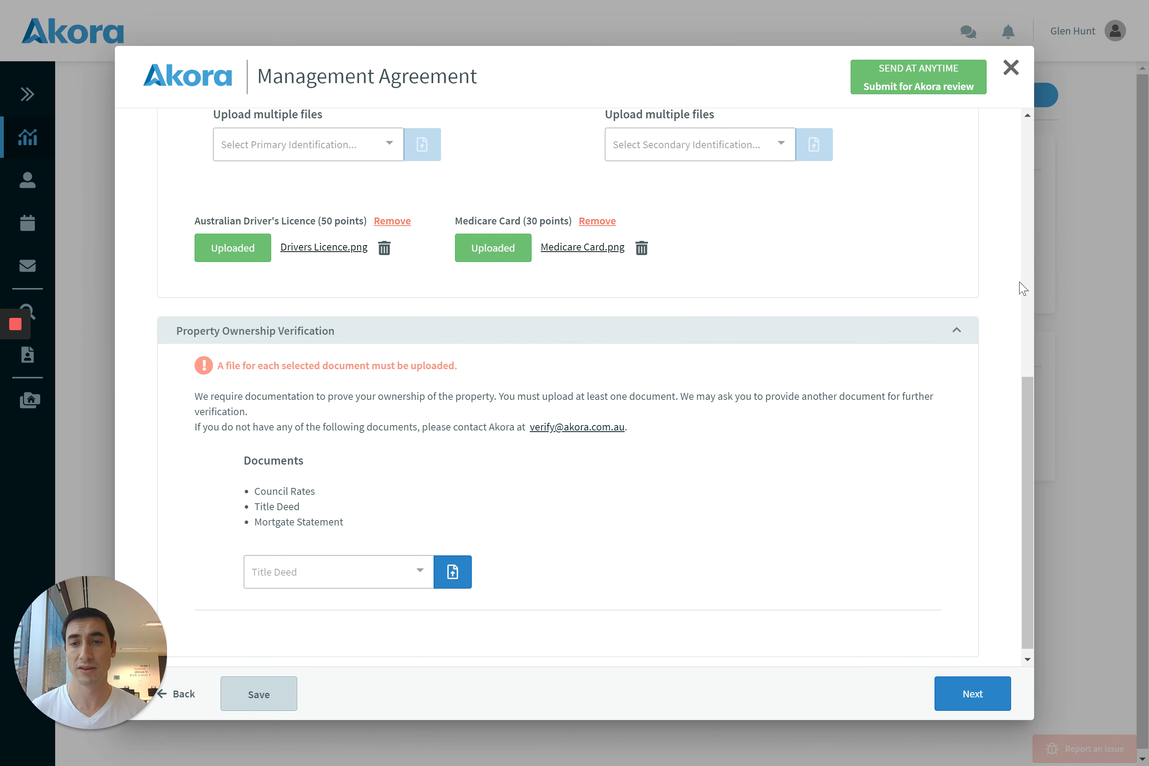
{"action": "scroll", "coordinate": [685, 451], "scroll_direction": "down", "scroll_amount": 1}
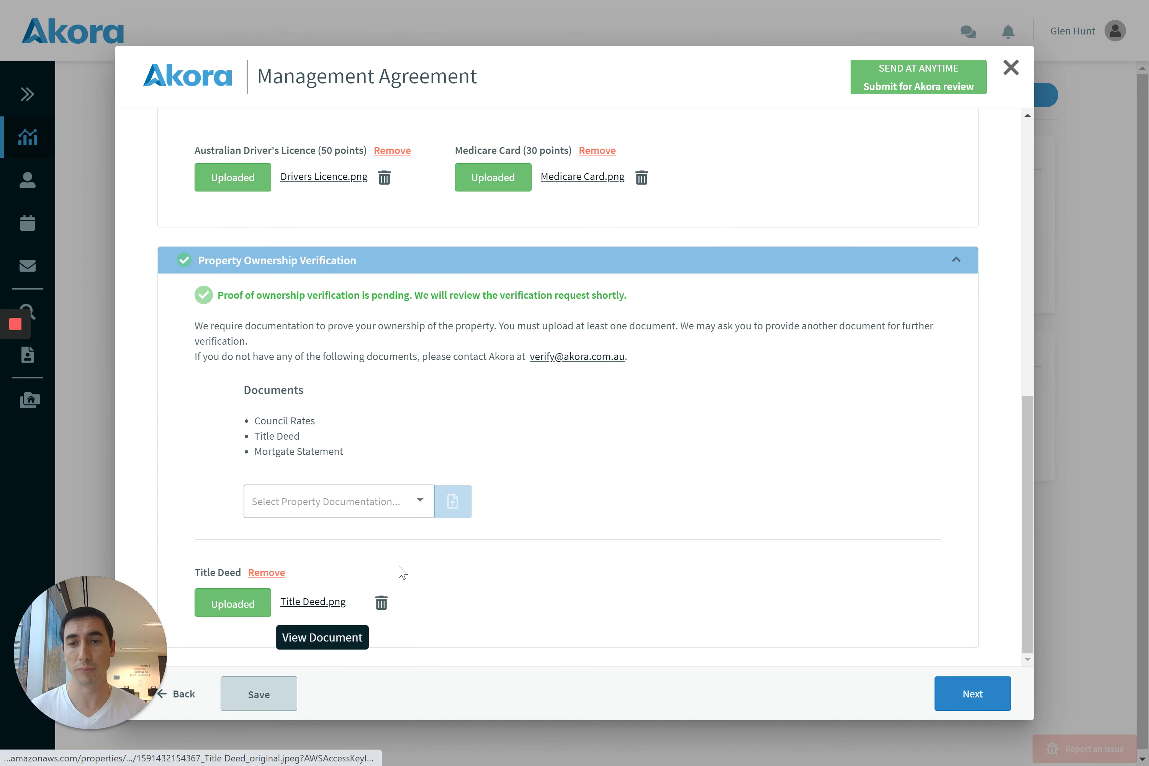
{"action": "scroll", "coordinate": [474, 505], "scroll_direction": "up", "scroll_amount": 5}
{"action": "scroll", "coordinate": [605, 218], "scroll_direction": "down", "scroll_amount": 3}
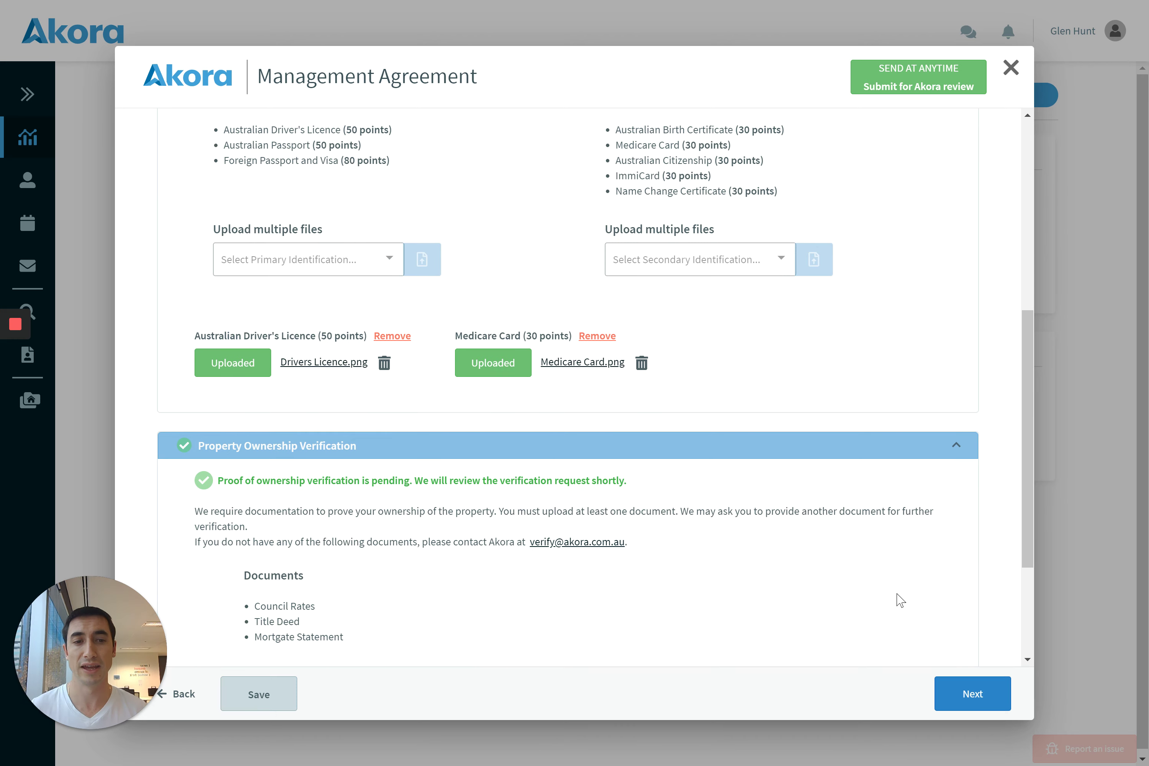
{"action": "scroll", "coordinate": [899, 599], "scroll_direction": "down", "scroll_amount": 1}
{"action": "left_click", "coordinate": [969, 688]}
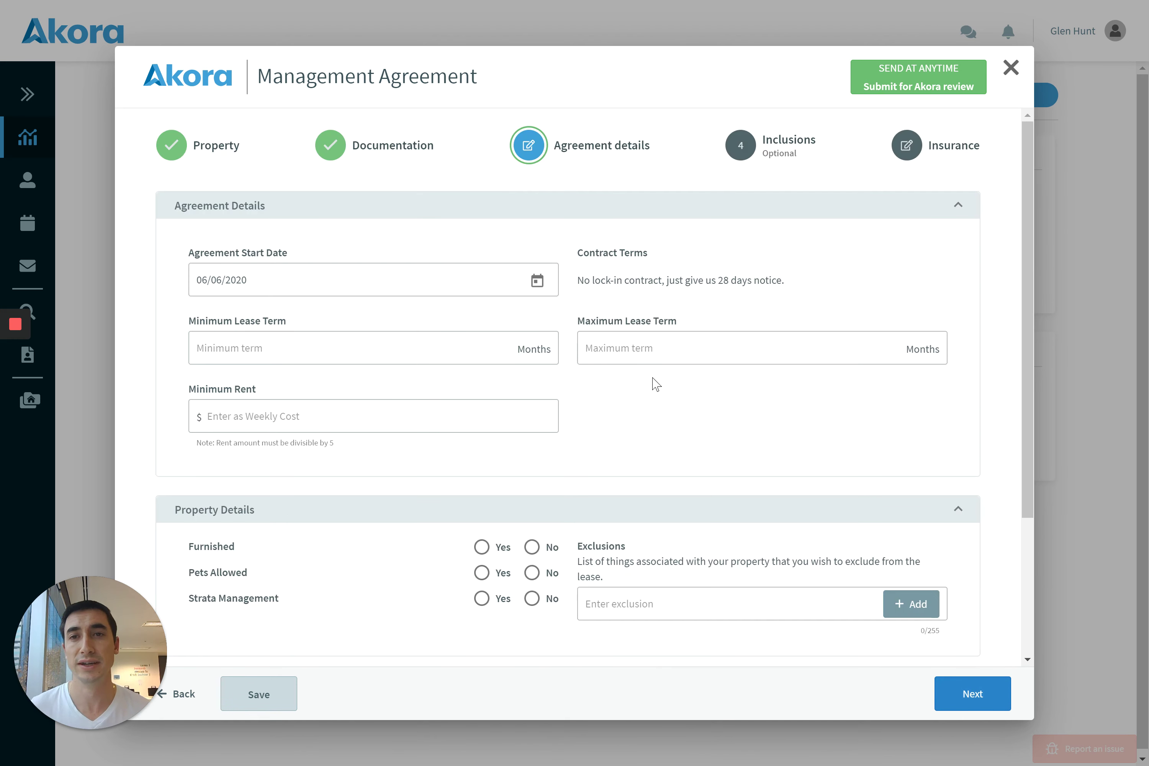
Set the agreement start date to 6 July 2020
{"action": "left_click", "coordinate": [357, 294]}
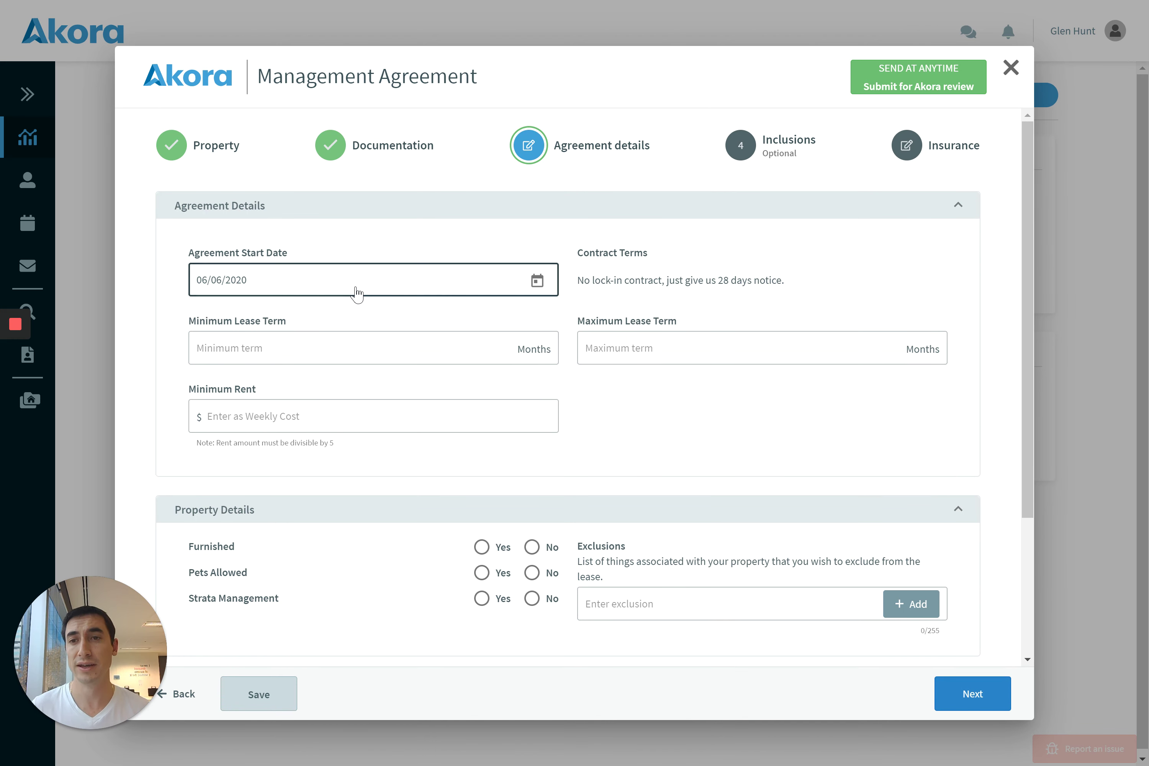
{"action": "left_click", "coordinate": [355, 293]}
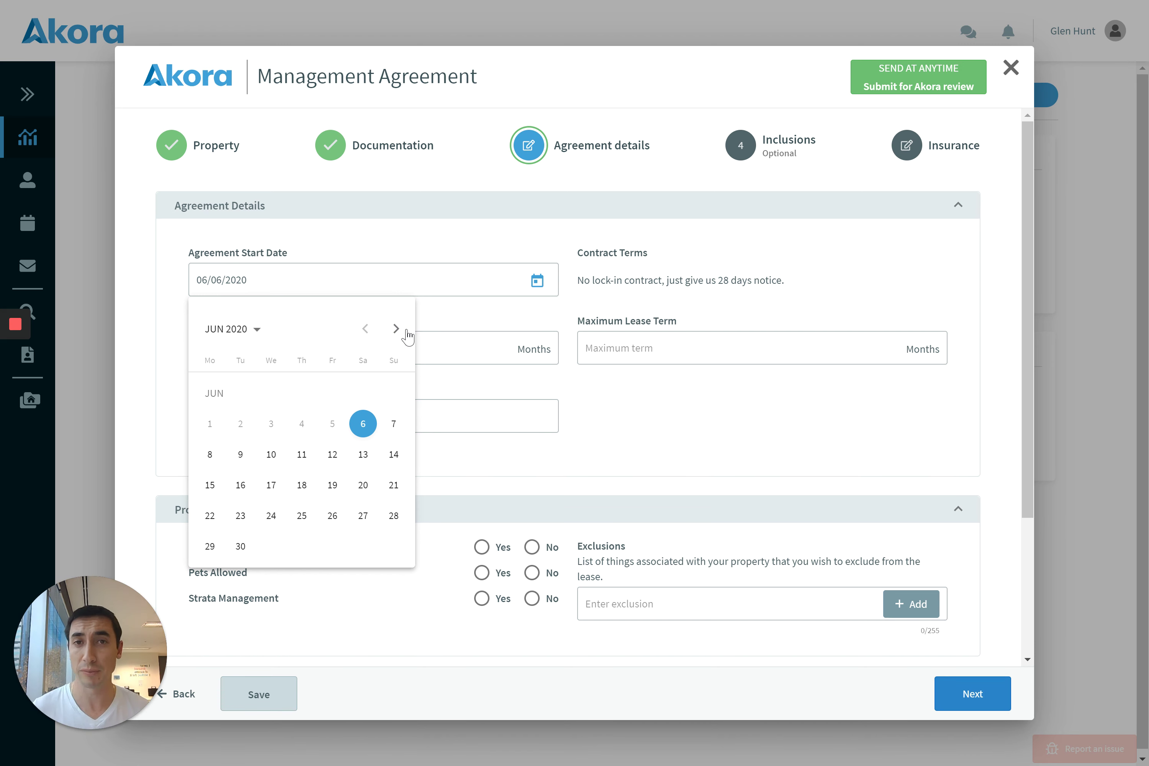
{"action": "left_click", "coordinate": [395, 330]}
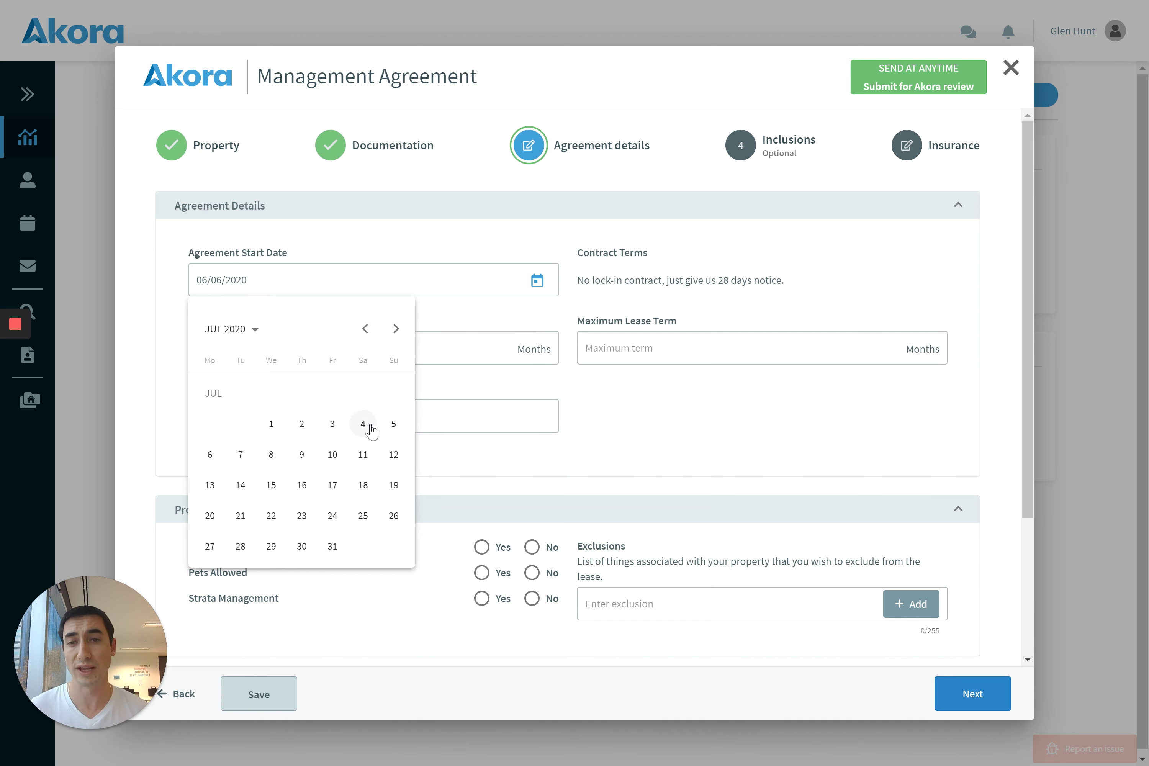
{"action": "left_click", "coordinate": [209, 454]}
{"action": "left_click", "coordinate": [342, 344]}
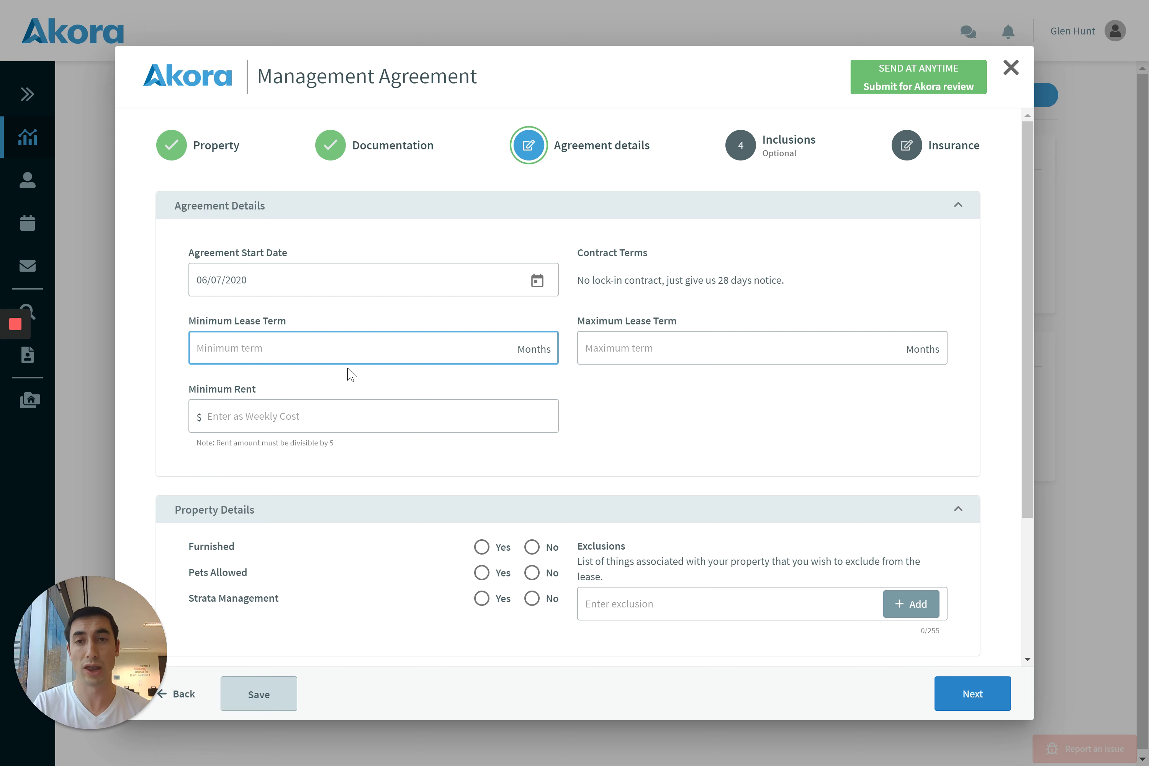
Set the lease term to 6–12 months and the minimum rent to $400
{"action": "type", "text": "6"}
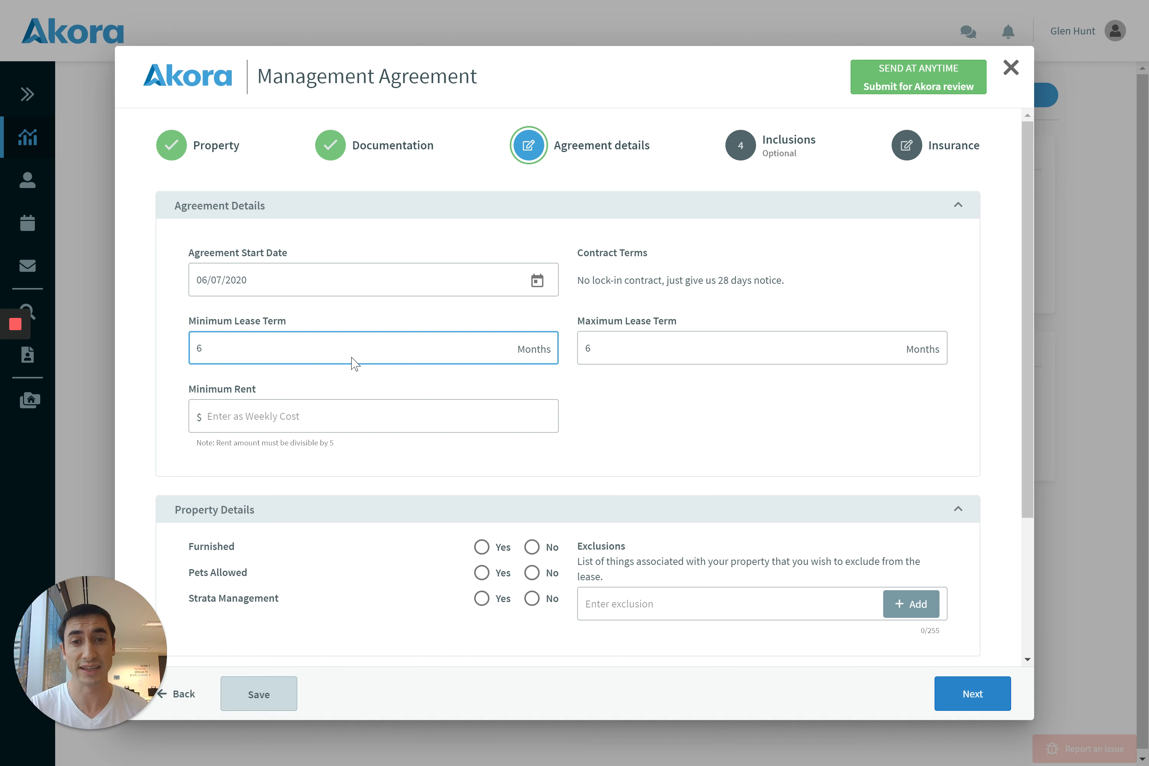
{"action": "key", "text": "Tab"}
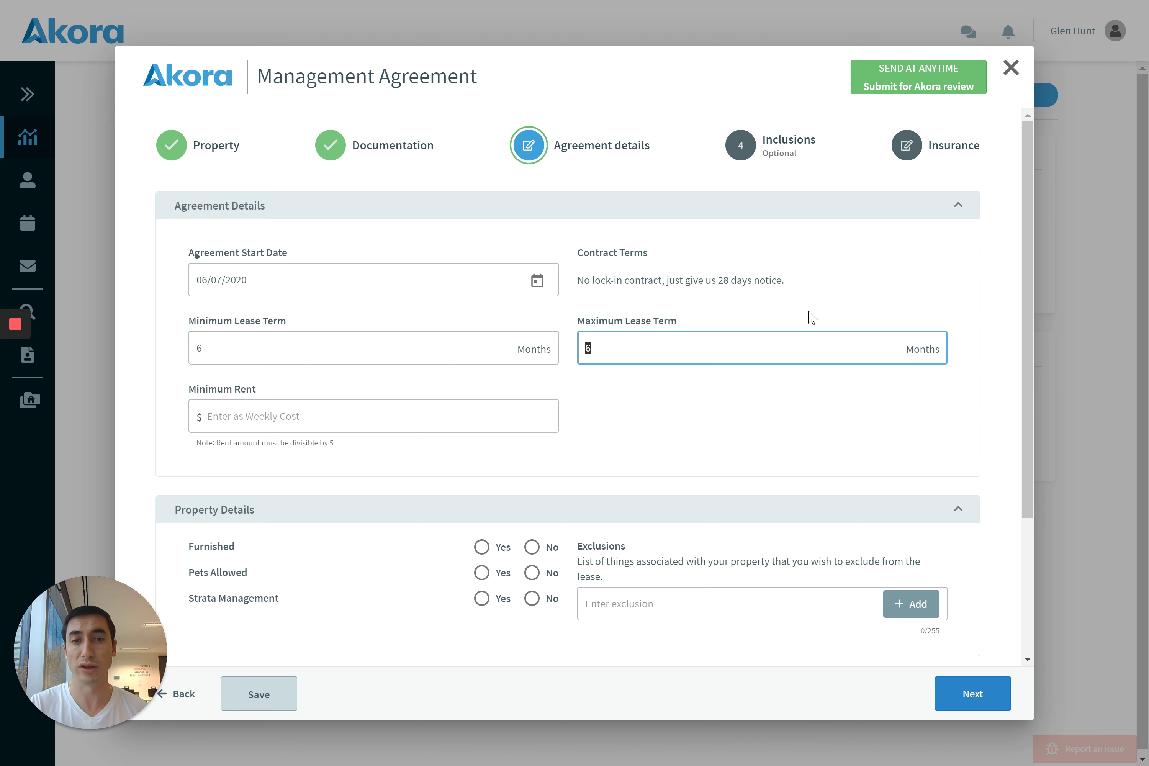
{"action": "type", "text": "12"}
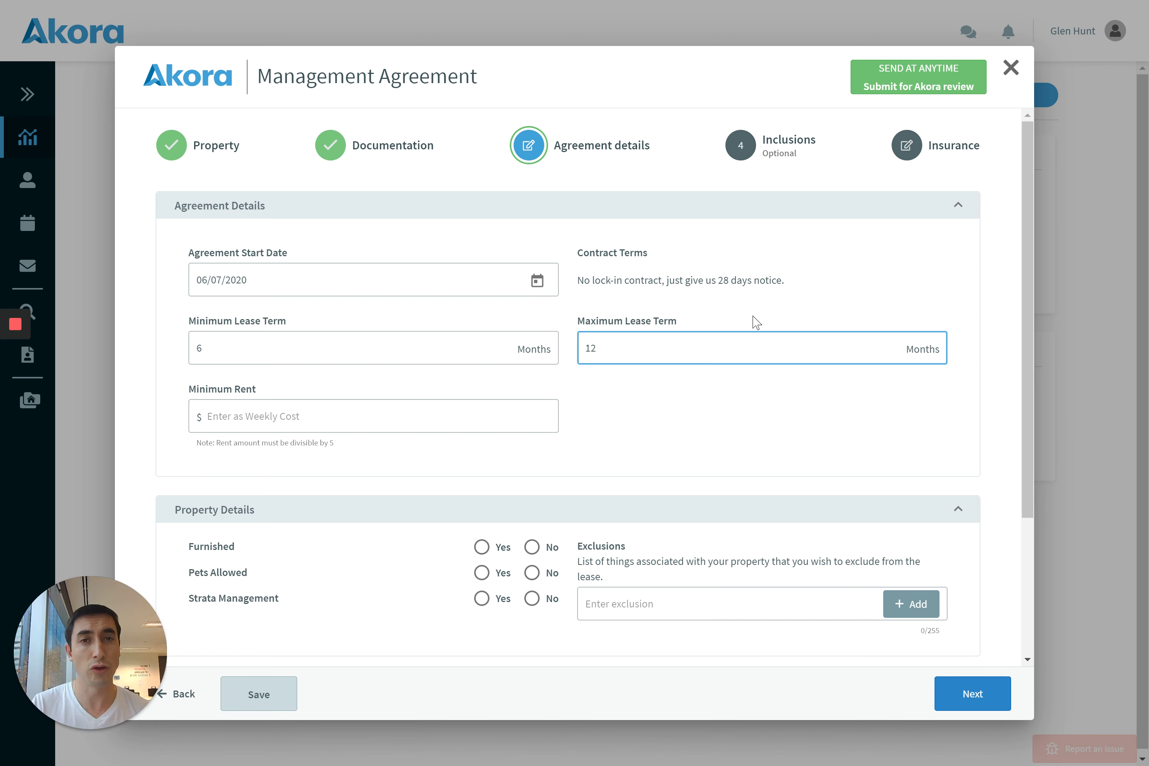
{"action": "left_click", "coordinate": [656, 346]}
{"action": "left_click_drag", "start_coordinate": [656, 345], "coordinate": [578, 348]}
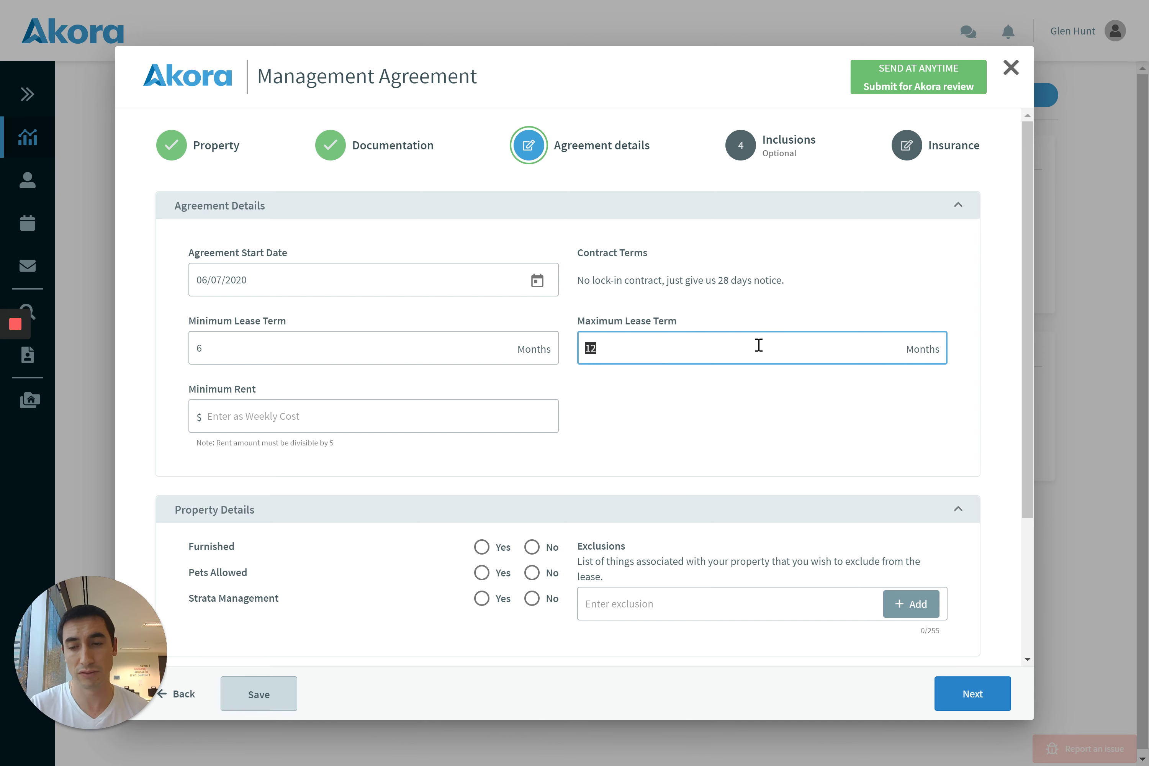
{"action": "key", "text": "Tab"}
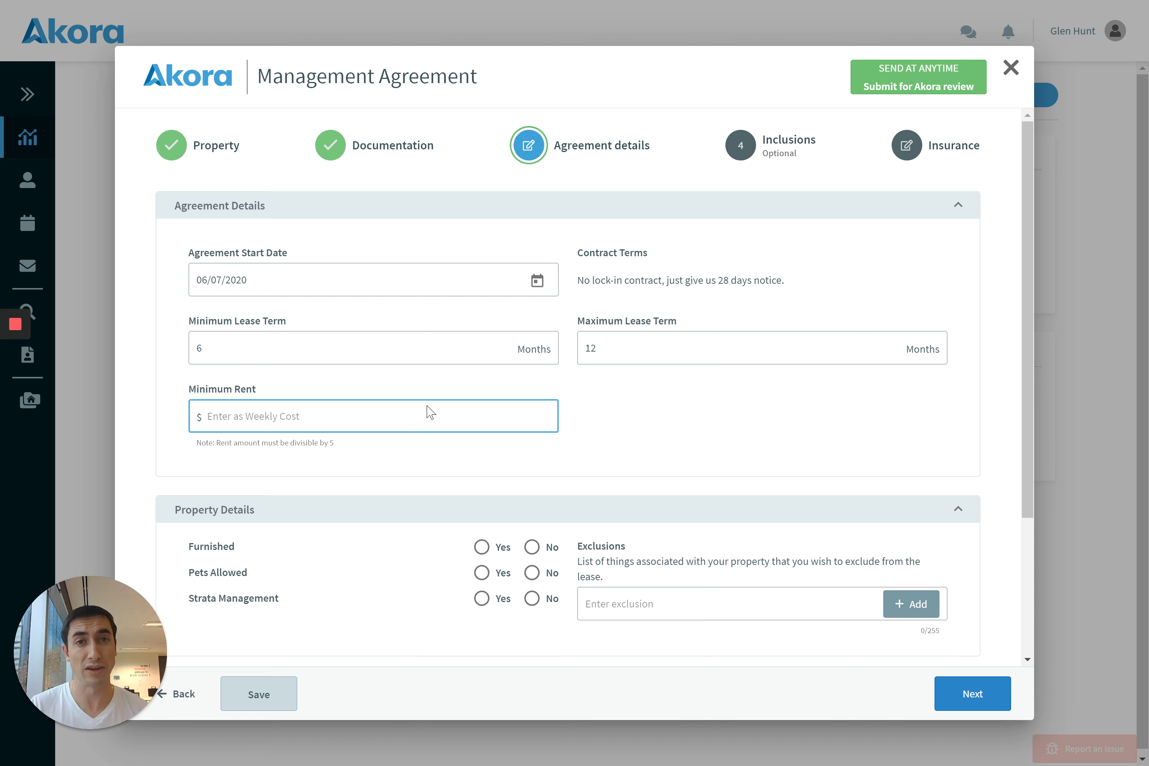
{"action": "type", "text": "400"}
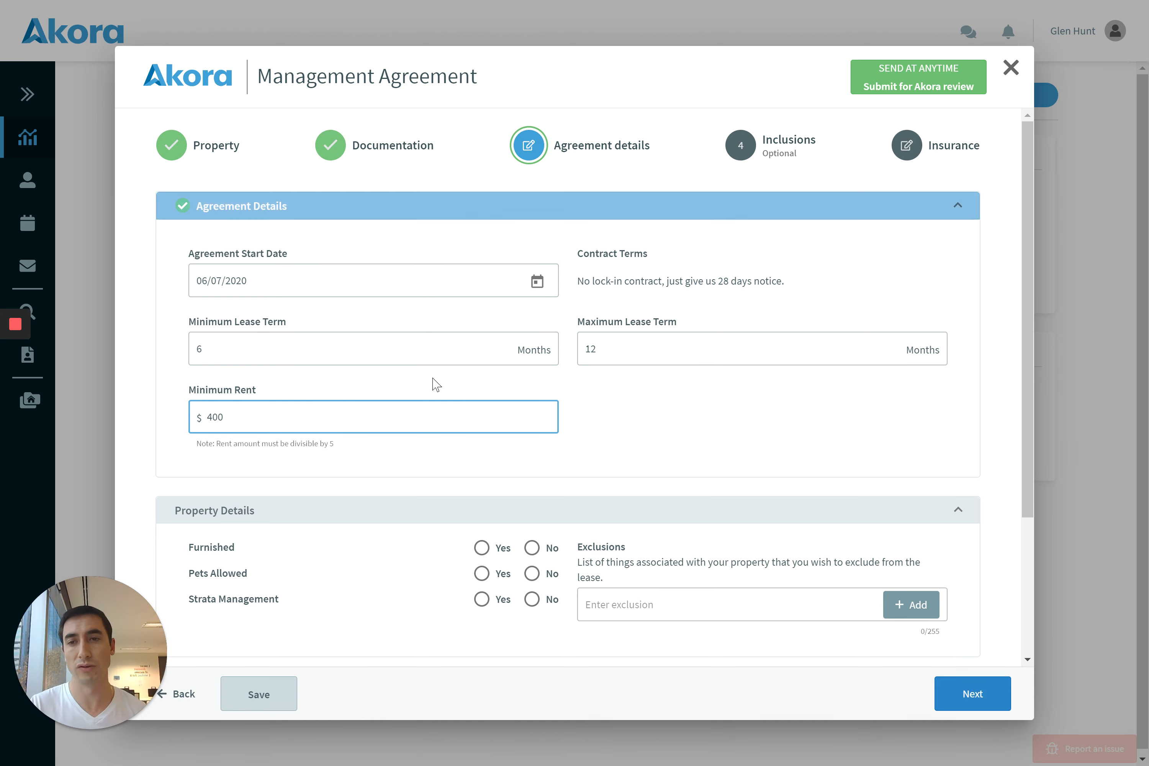
{"action": "scroll", "coordinate": [469, 389], "scroll_direction": "down", "scroll_amount": 1}
{"action": "scroll", "coordinate": [469, 390], "scroll_direction": "down", "scroll_amount": 1}
Mark the property unfurnished, pets allowed and not under strata management
{"action": "left_click", "coordinate": [600, 340]}
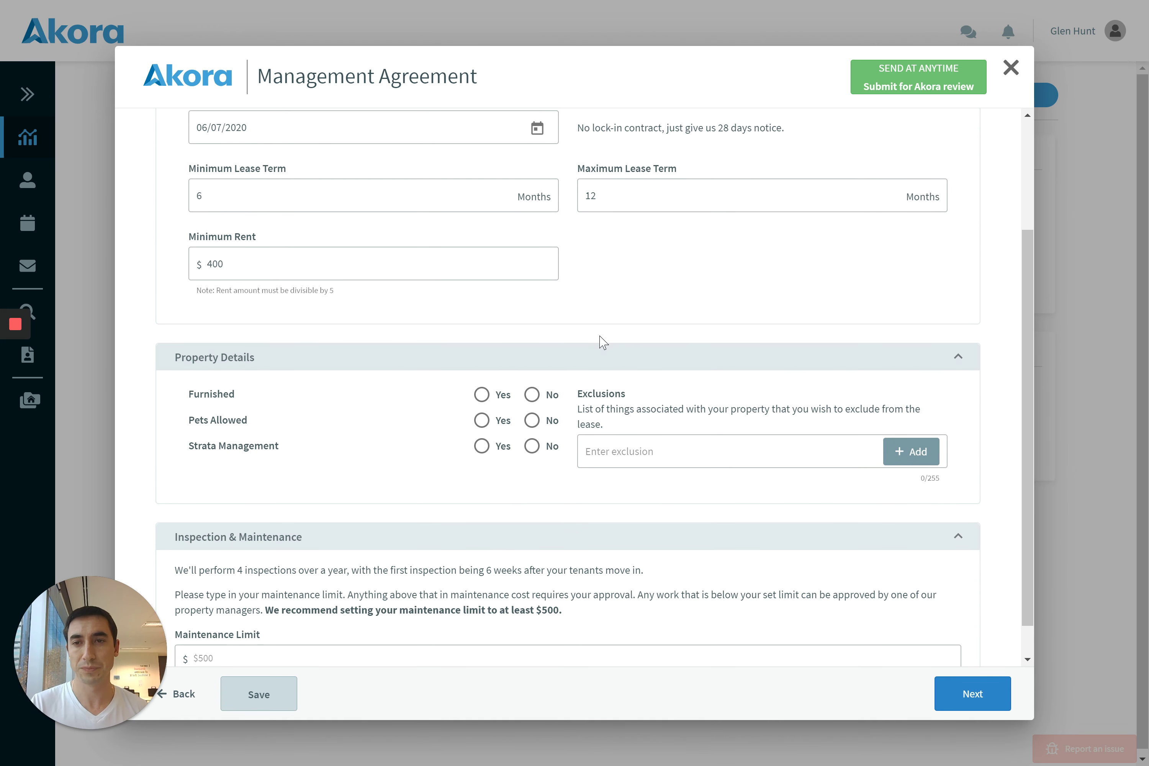
{"action": "scroll", "coordinate": [297, 403], "scroll_direction": "down", "scroll_amount": 1}
{"action": "left_click", "coordinate": [531, 355]}
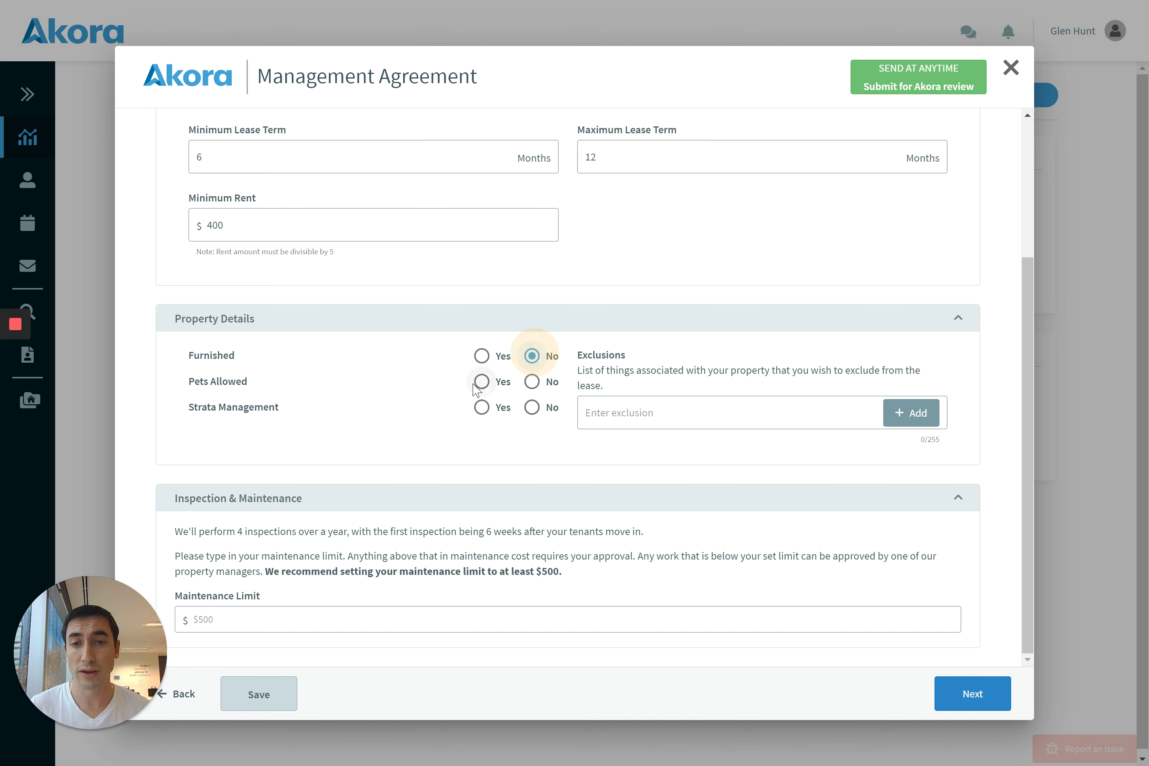
{"action": "left_click", "coordinate": [476, 391]}
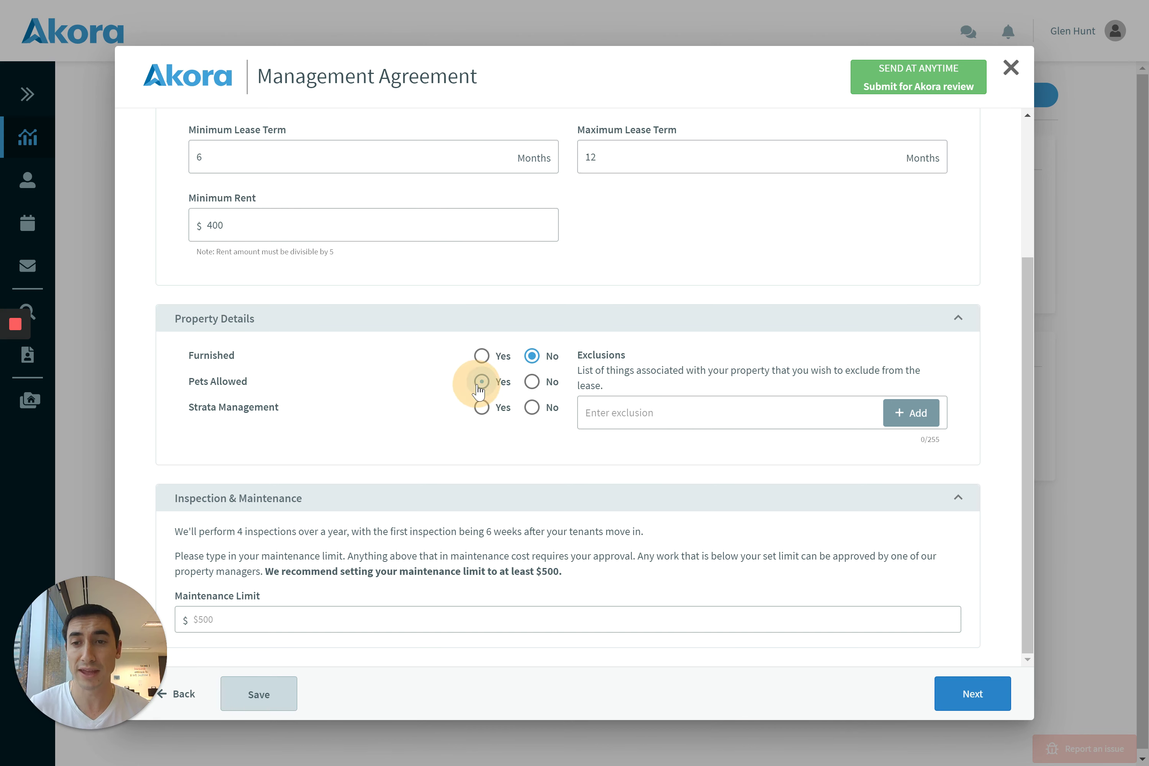
{"action": "left_click", "coordinate": [483, 409]}
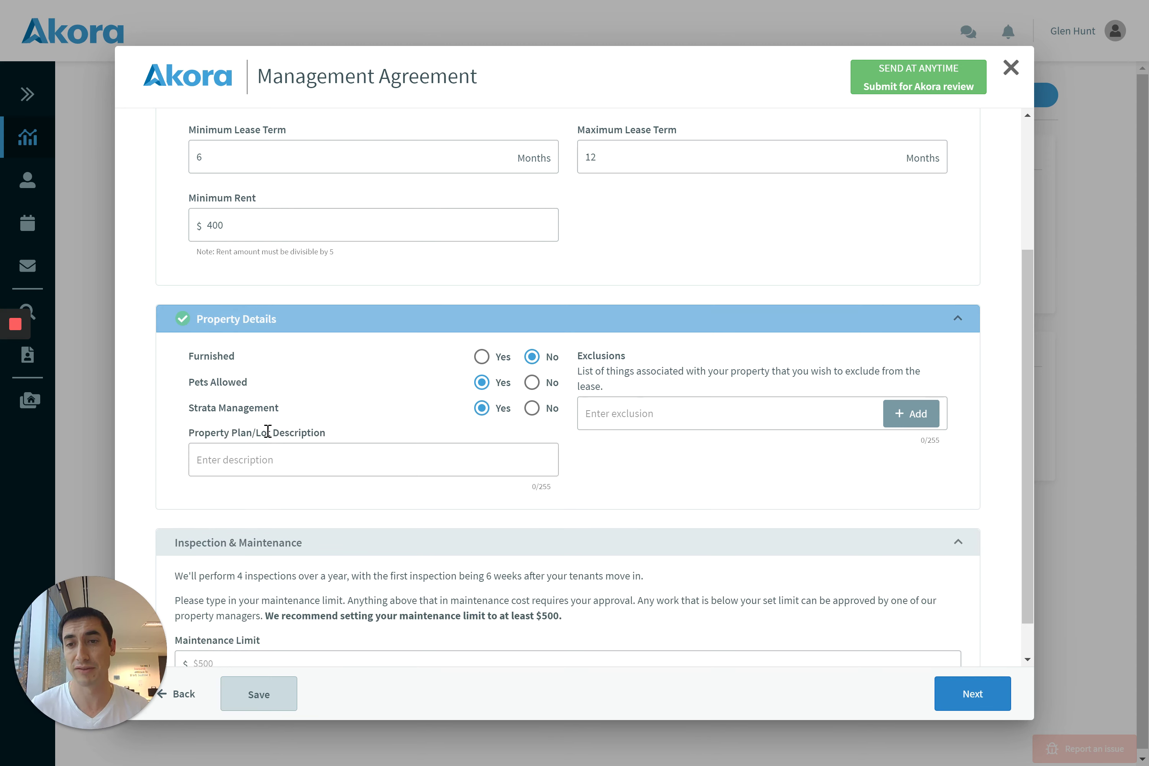
{"action": "left_click", "coordinate": [530, 408]}
Add Shed to exclusions, set a $500 maintenance limit and proceed to Inclusions
{"action": "left_click", "coordinate": [732, 412]}
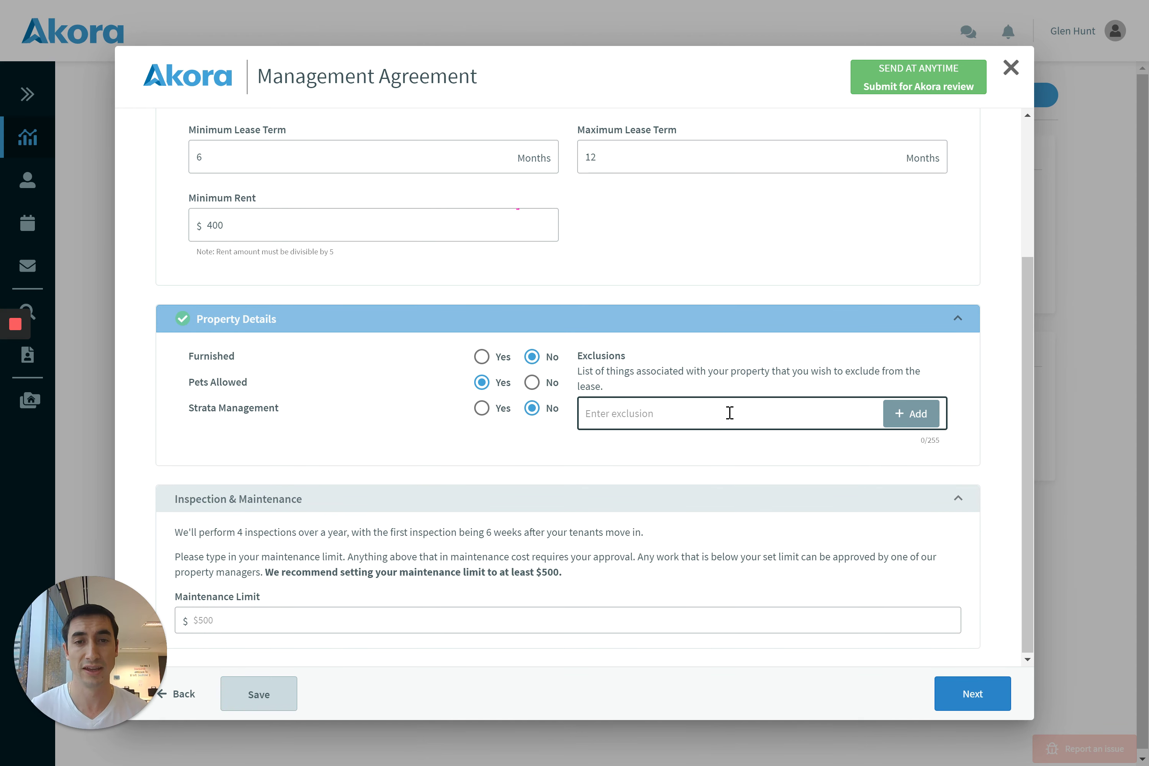
{"action": "type", "text": "Shed"}
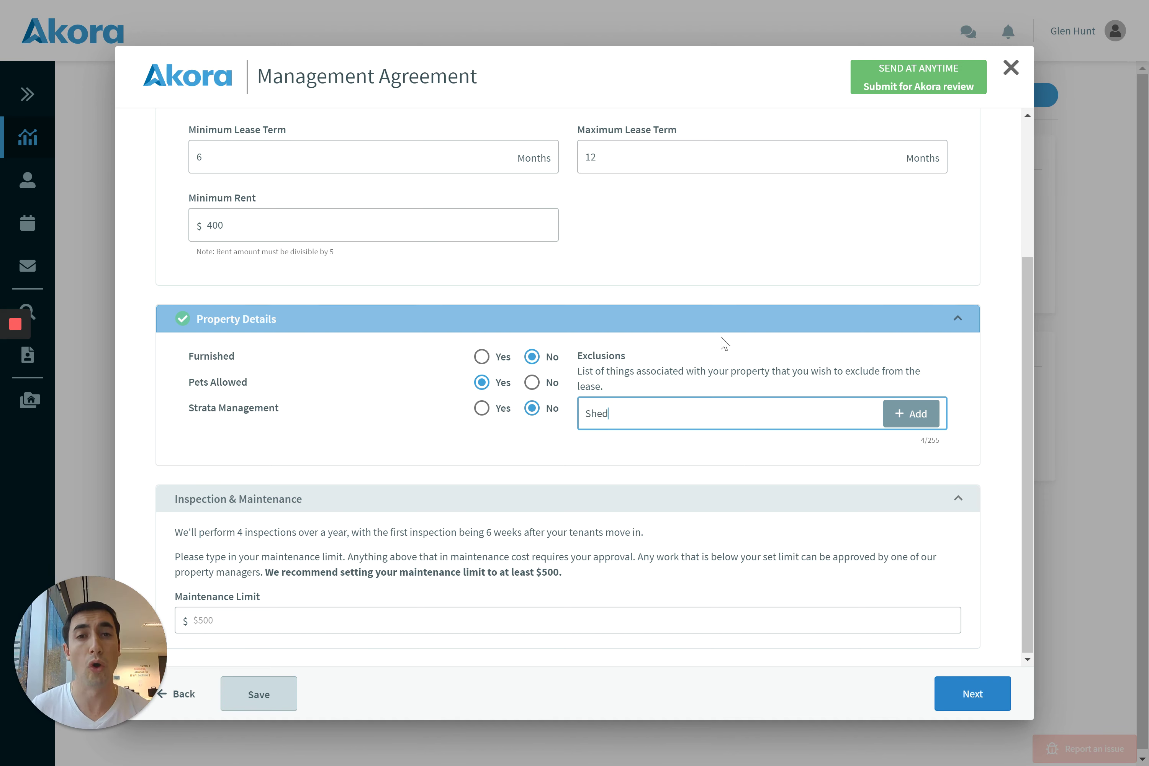
{"action": "left_click", "coordinate": [892, 423]}
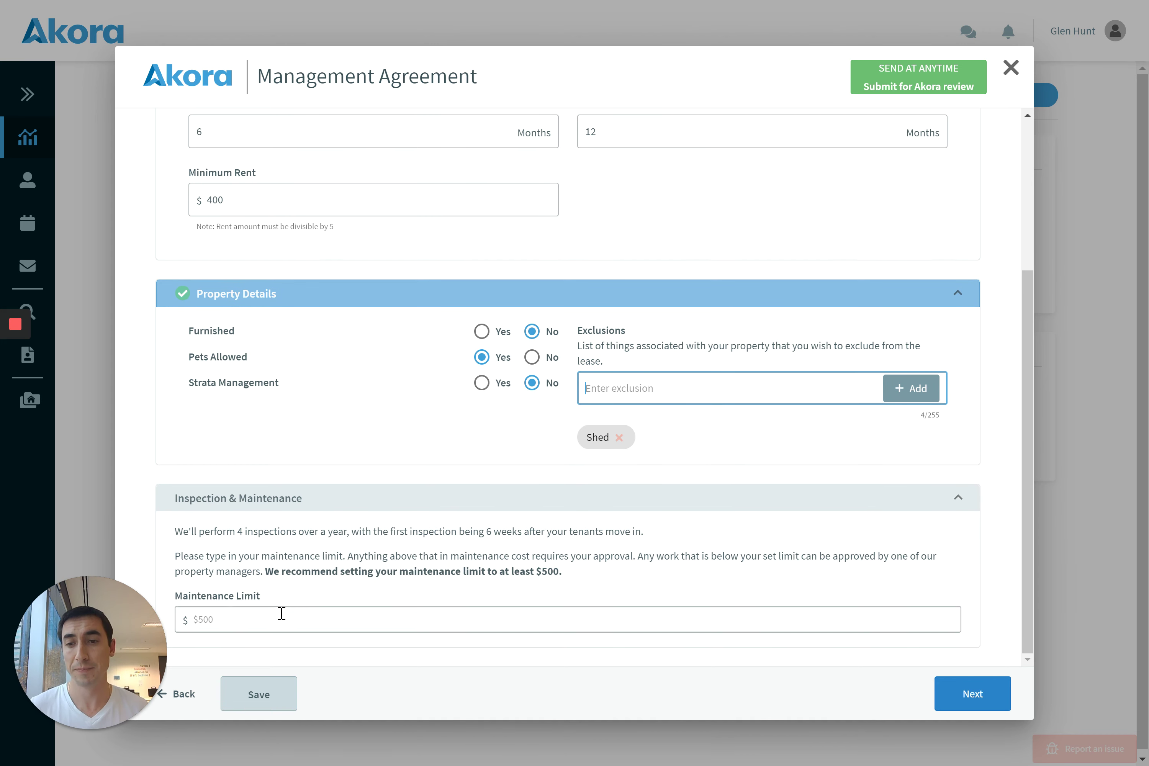
{"action": "left_click", "coordinate": [265, 615]}
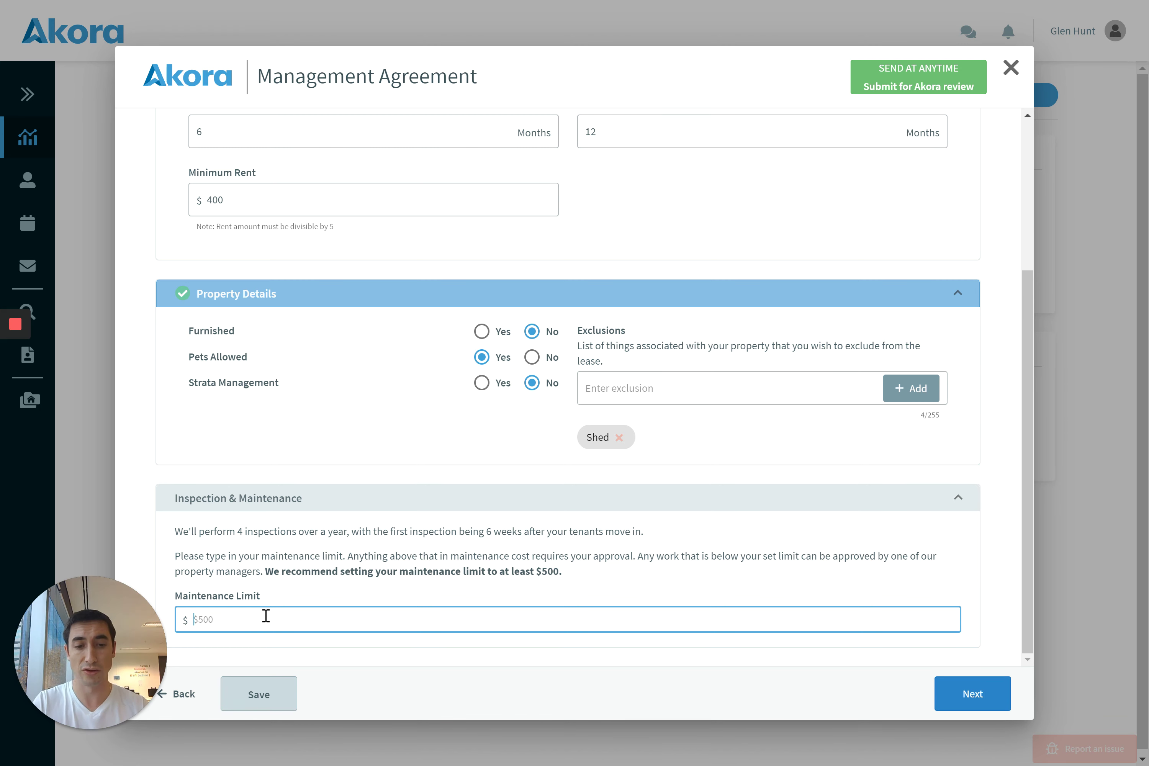
{"action": "type", "text": "500"}
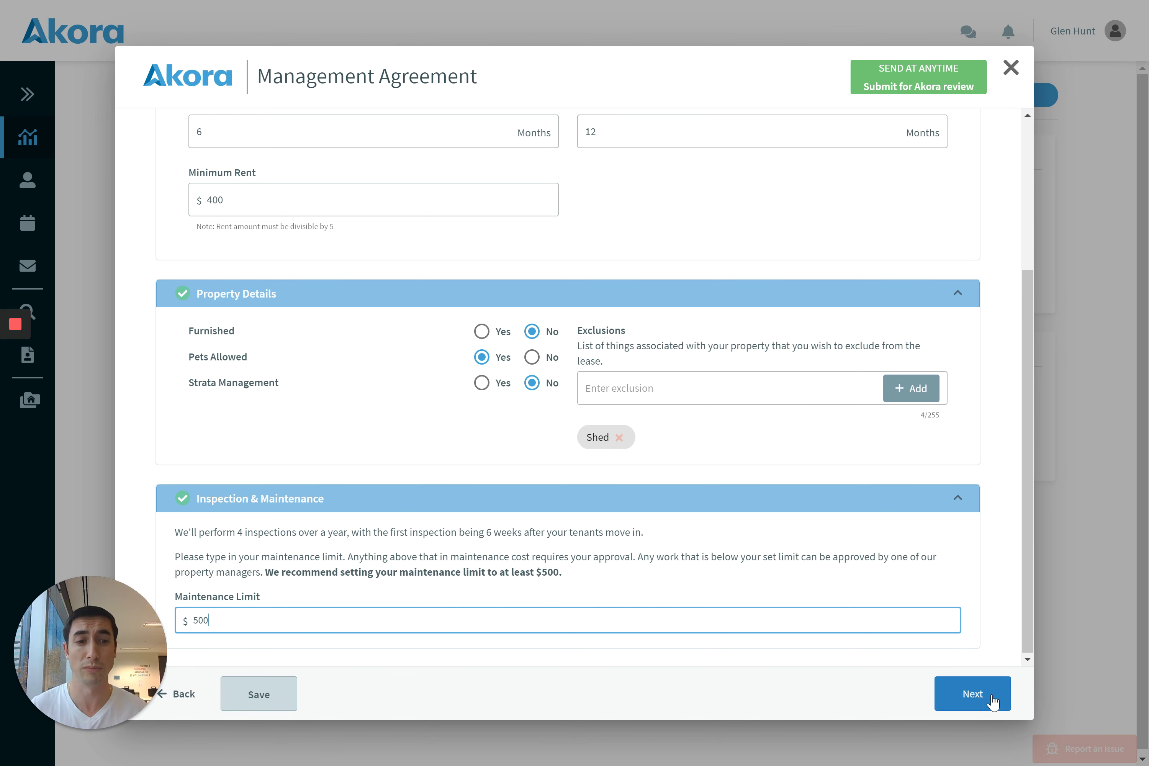
{"action": "left_click", "coordinate": [993, 701]}
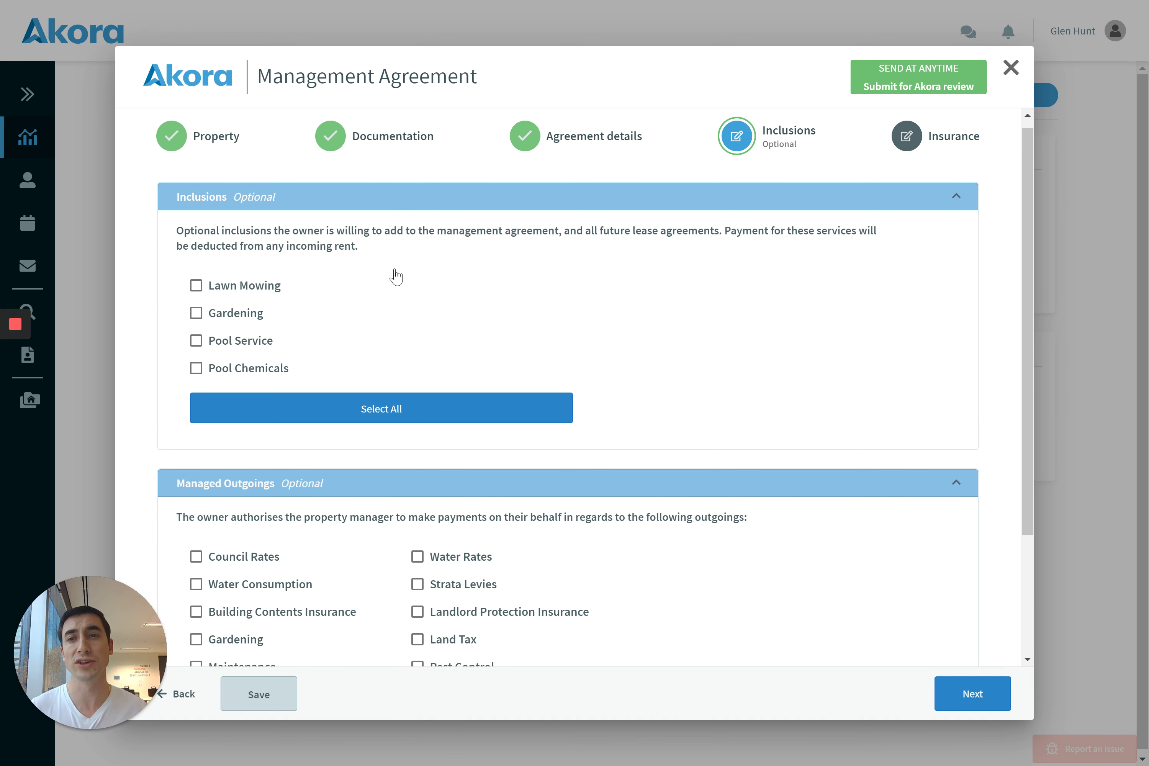
Tick Lawn Mowing under Inclusions and proceed to the Insurance step
{"action": "left_click_drag", "start_coordinate": [204, 230], "coordinate": [414, 231]}
{"action": "left_click", "coordinate": [432, 253]}
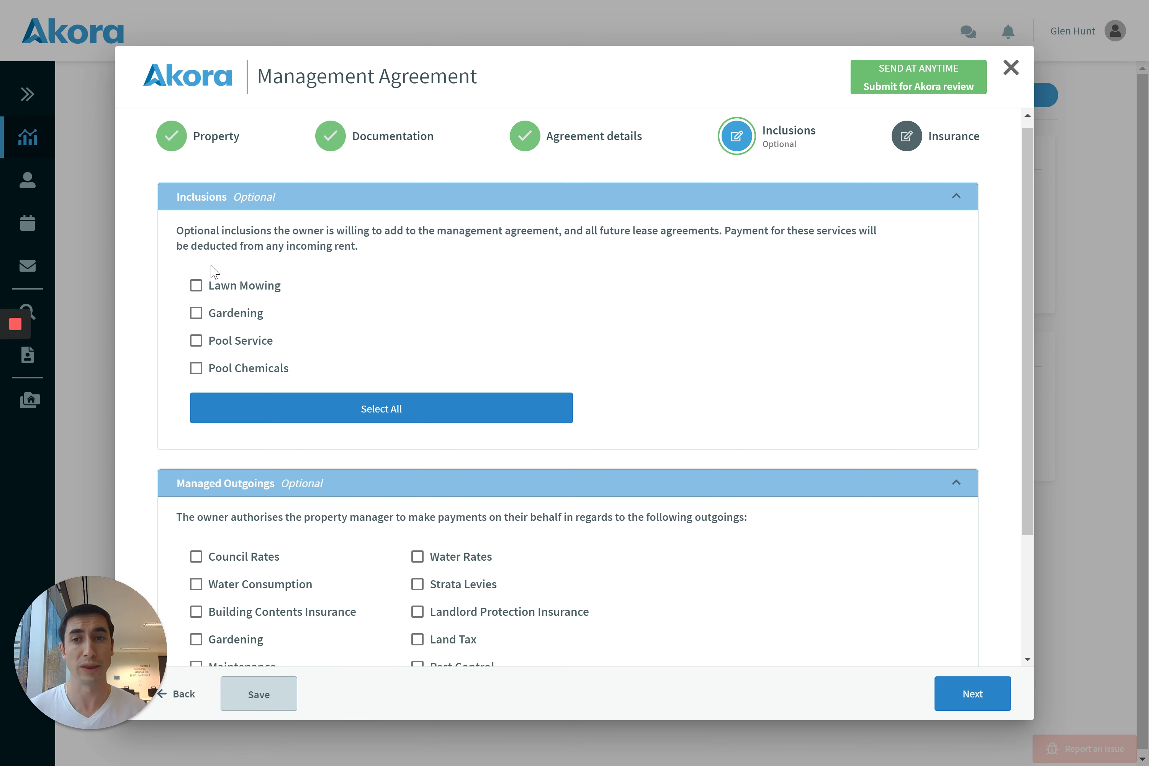
{"action": "left_click", "coordinate": [244, 285]}
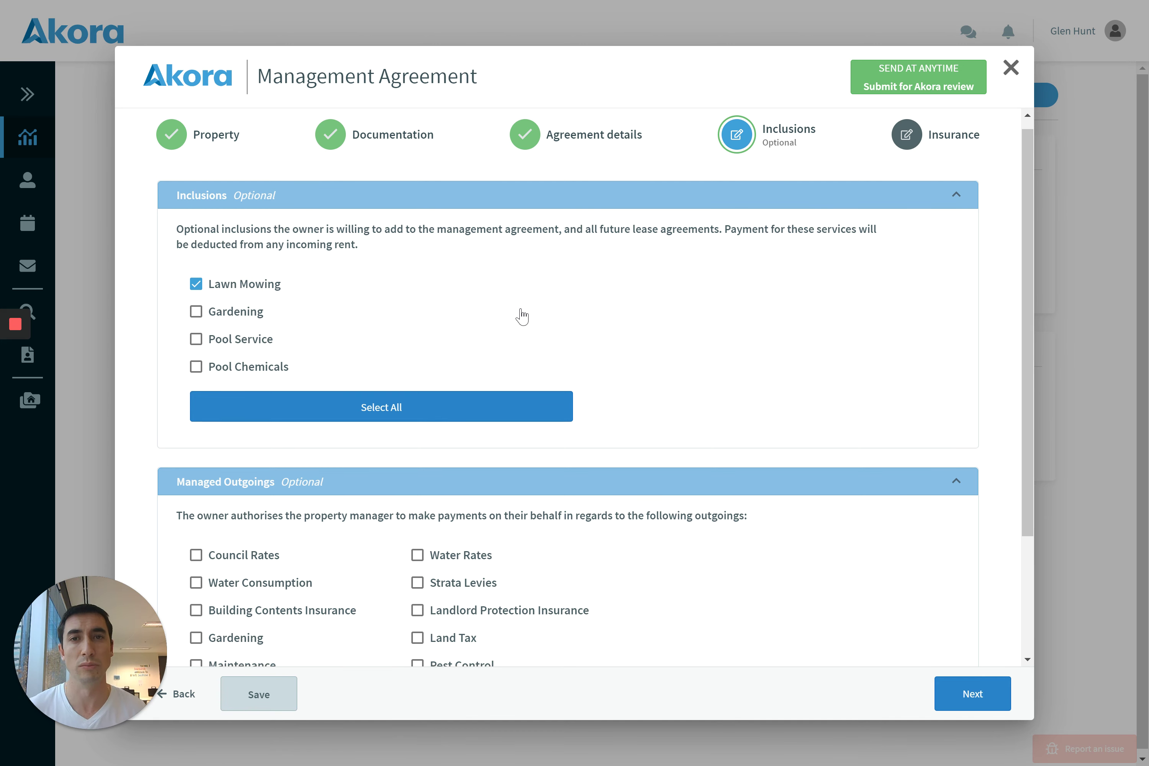
{"action": "scroll", "coordinate": [514, 316], "scroll_direction": "down", "scroll_amount": 3}
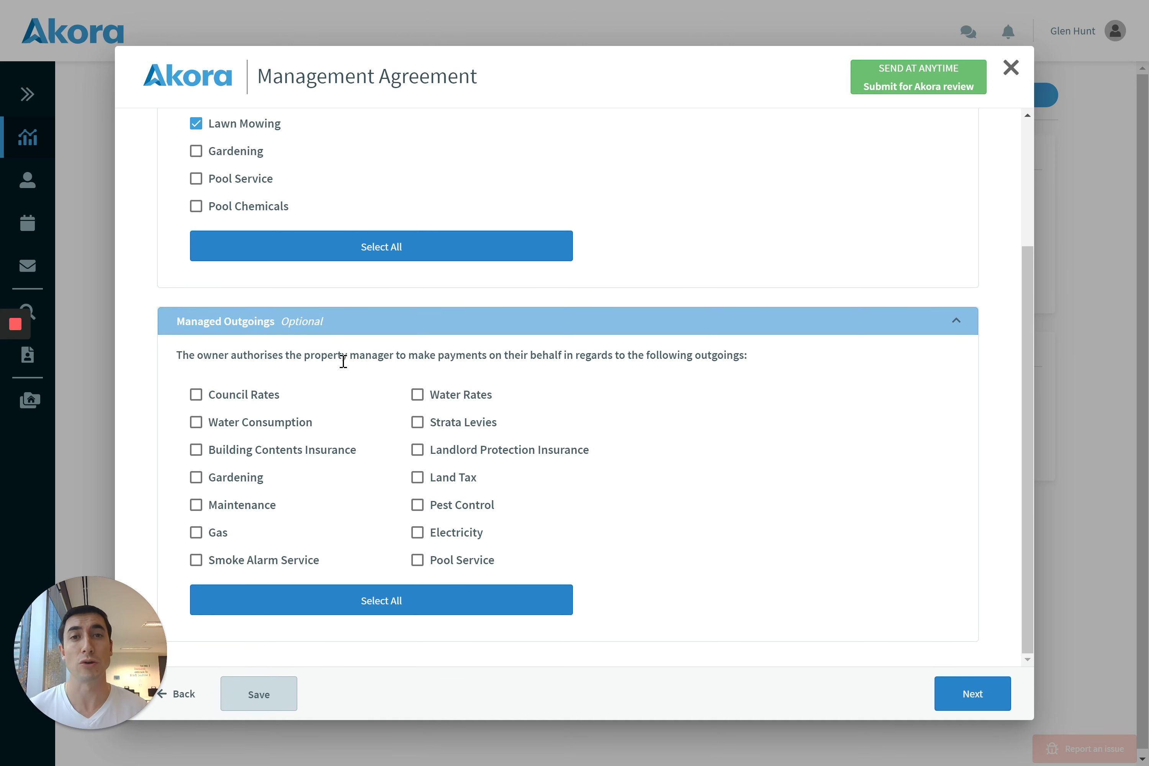
{"action": "left_click", "coordinate": [258, 396]}
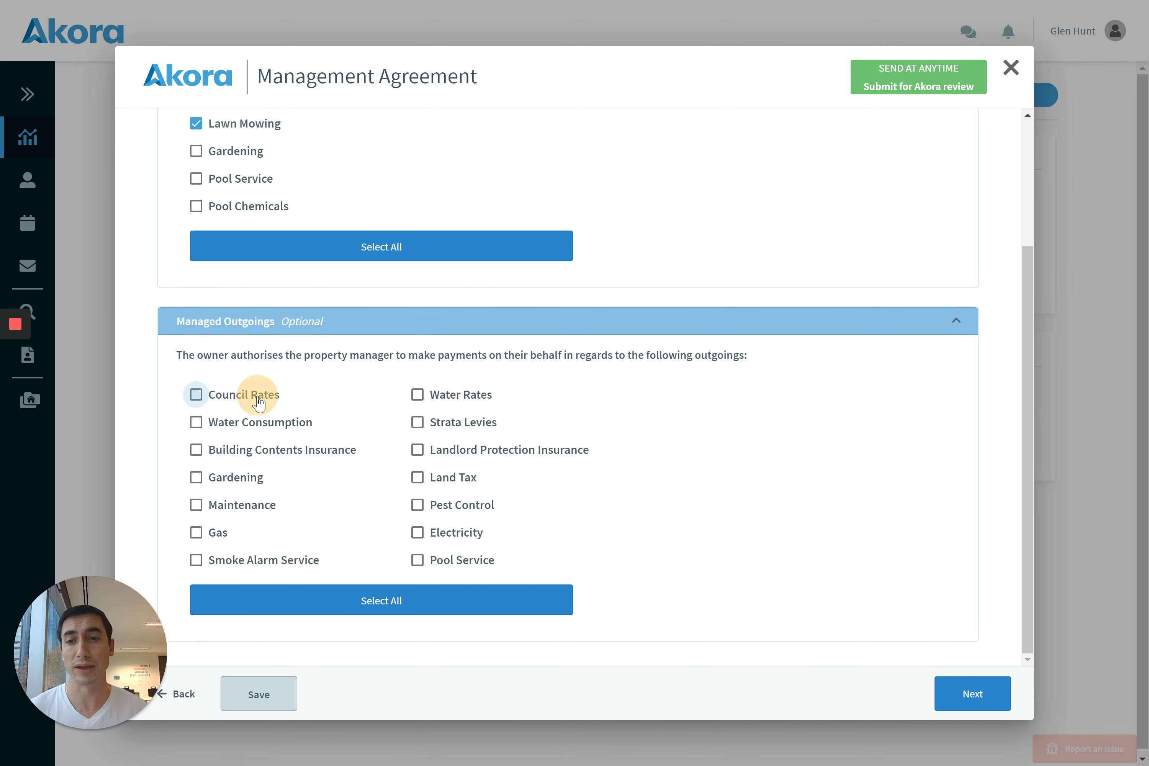
{"action": "left_click", "coordinate": [972, 694]}
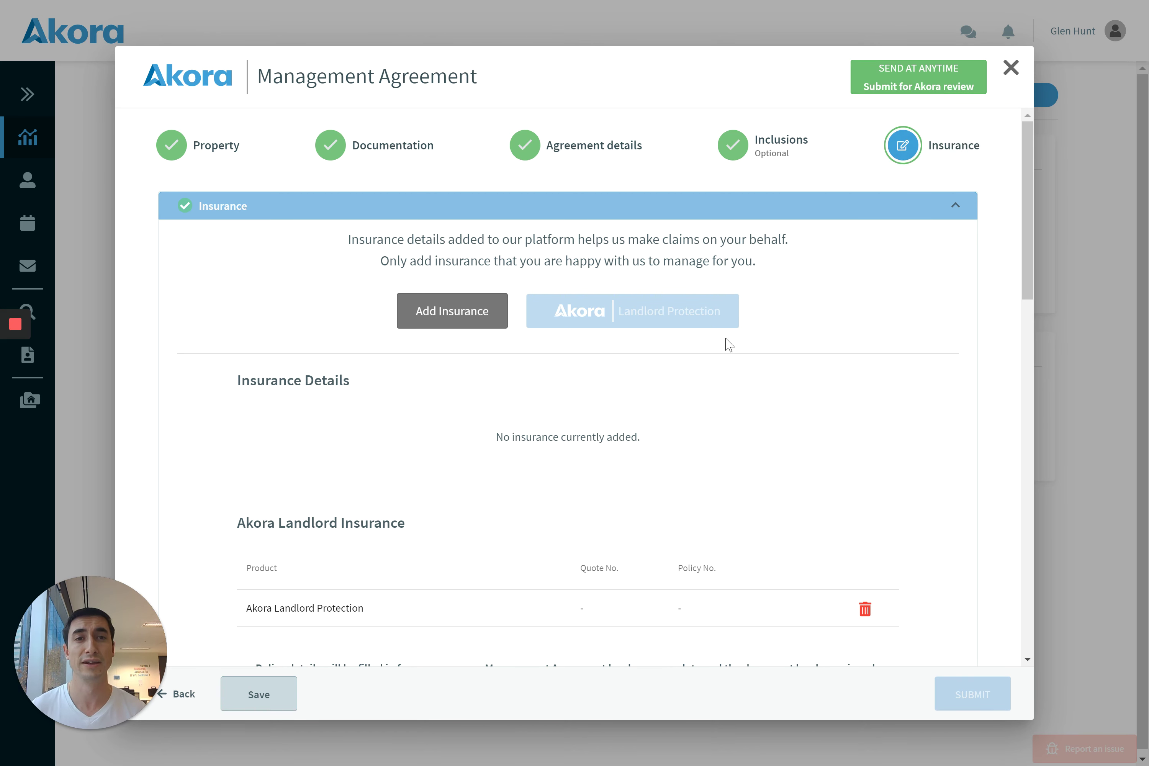
Enter 0 active lease agreements, answer No to refusals and convictions, and confirm the building is sound and asbestos-free
{"action": "scroll", "coordinate": [829, 338], "scroll_direction": "down", "scroll_amount": 6}
{"action": "scroll", "coordinate": [494, 316], "scroll_direction": "down", "scroll_amount": 4}
{"action": "left_click", "coordinate": [840, 296]}
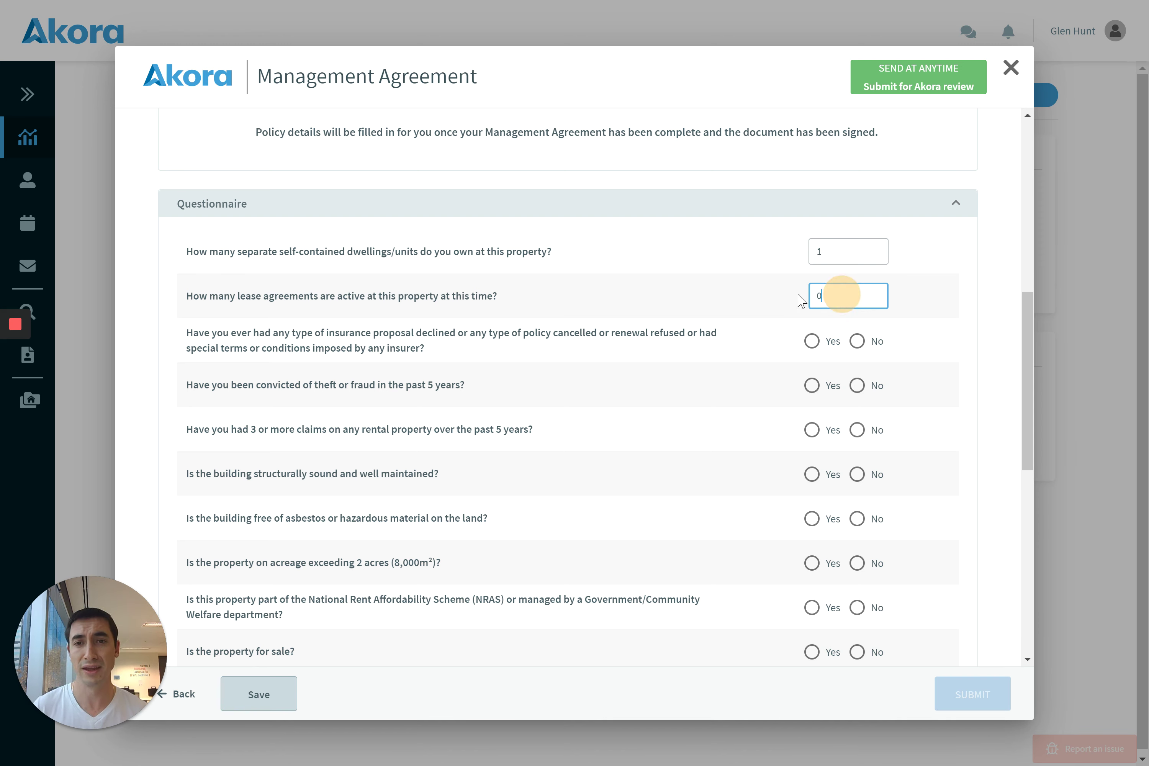
{"action": "double_click", "coordinate": [818, 296]}
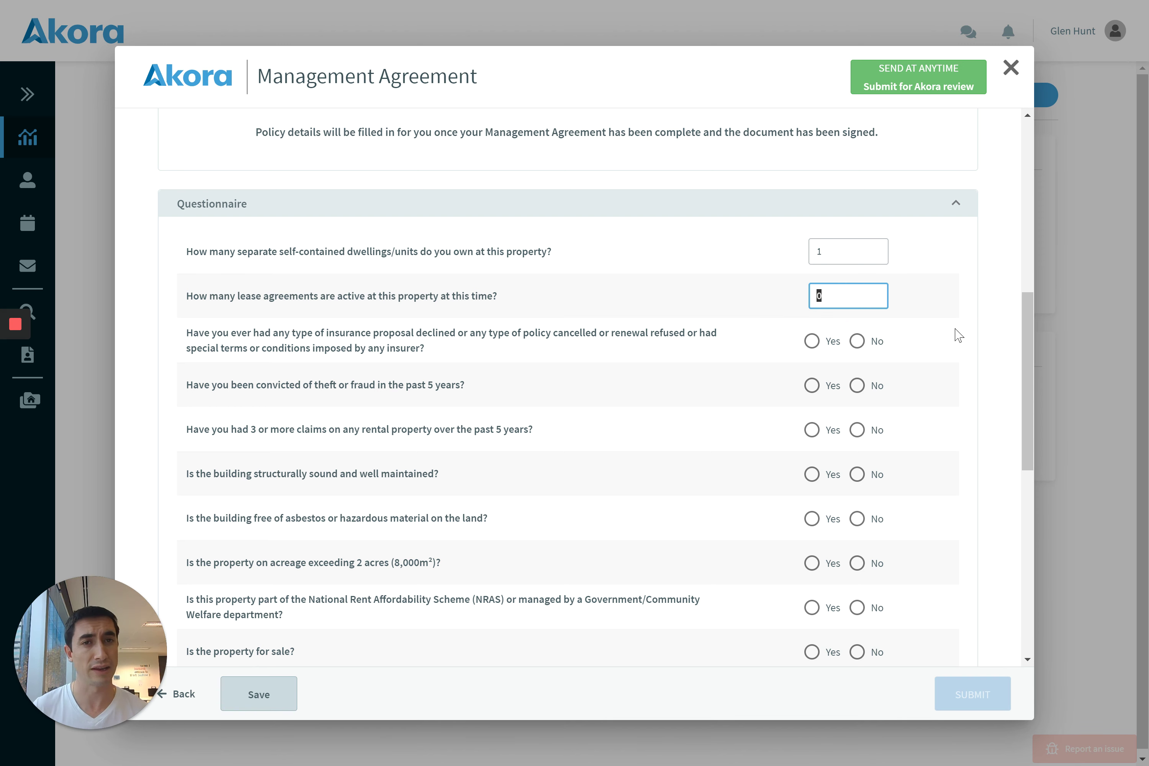
{"action": "left_click", "coordinate": [871, 352]}
{"action": "left_click", "coordinate": [859, 385]}
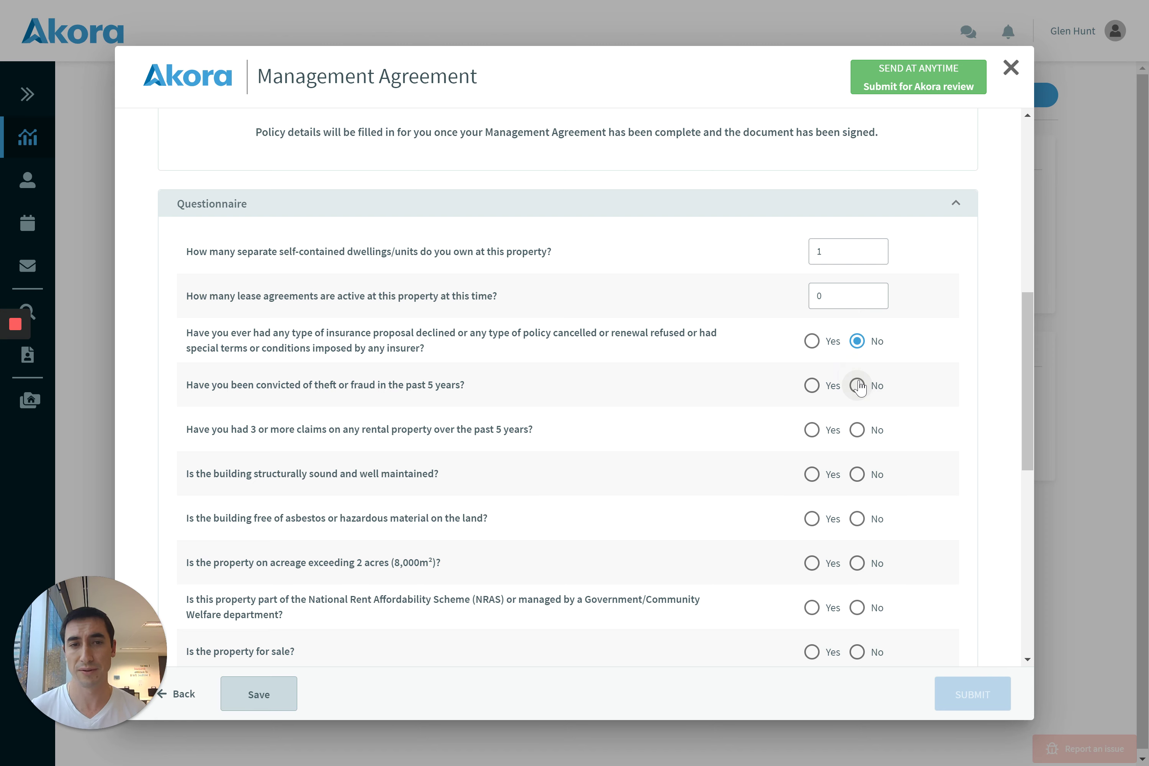
{"action": "left_click", "coordinate": [811, 474]}
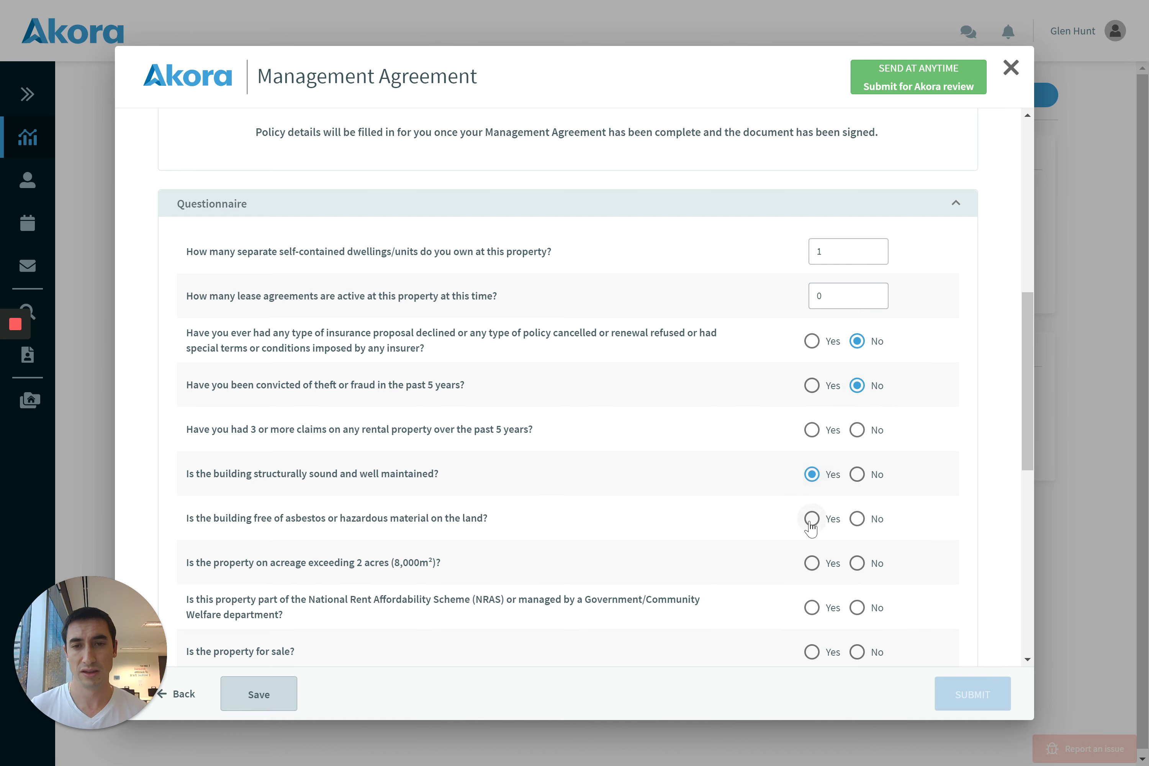
{"action": "left_click", "coordinate": [811, 518]}
Answer No to the acreage, NRAS, property-for-sale, repossession and demolition questions
{"action": "scroll", "coordinate": [842, 521], "scroll_direction": "down", "scroll_amount": 1}
{"action": "scroll", "coordinate": [850, 499], "scroll_direction": "down", "scroll_amount": 1}
{"action": "left_click", "coordinate": [858, 486]}
{"action": "left_click", "coordinate": [858, 529]}
{"action": "scroll", "coordinate": [852, 514], "scroll_direction": "down", "scroll_amount": 3}
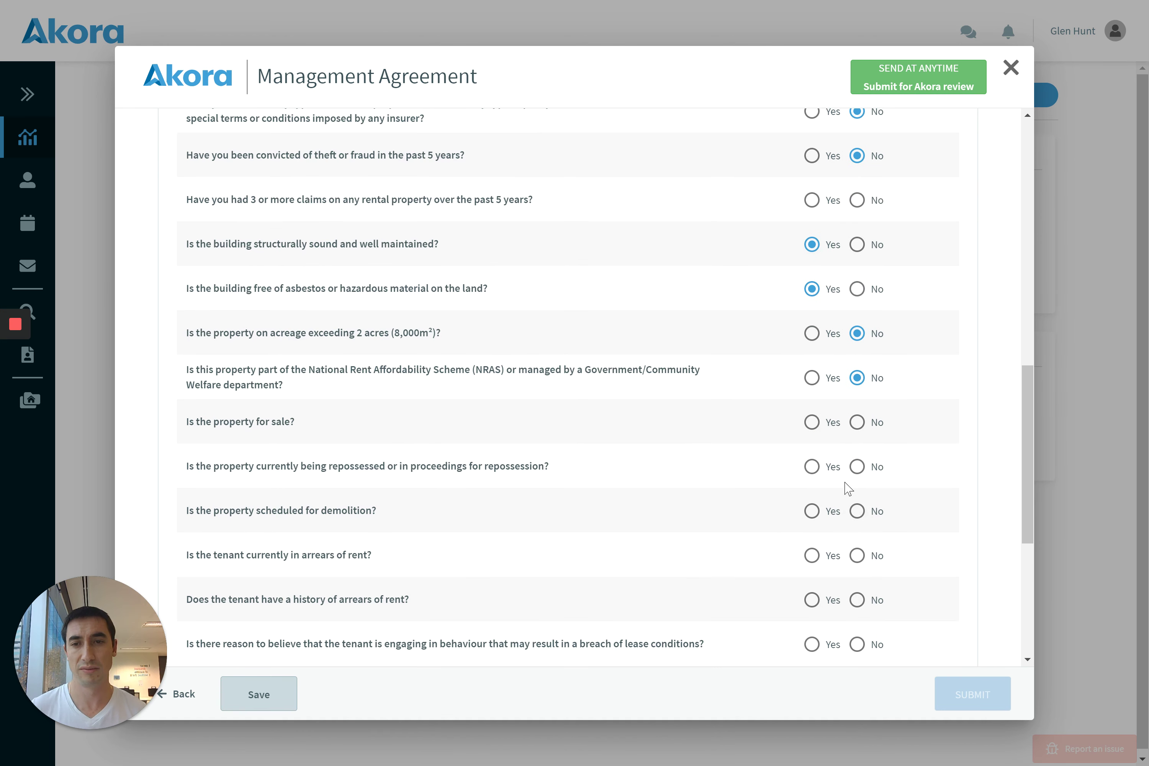
{"action": "left_click", "coordinate": [856, 430]}
{"action": "left_click", "coordinate": [858, 424]}
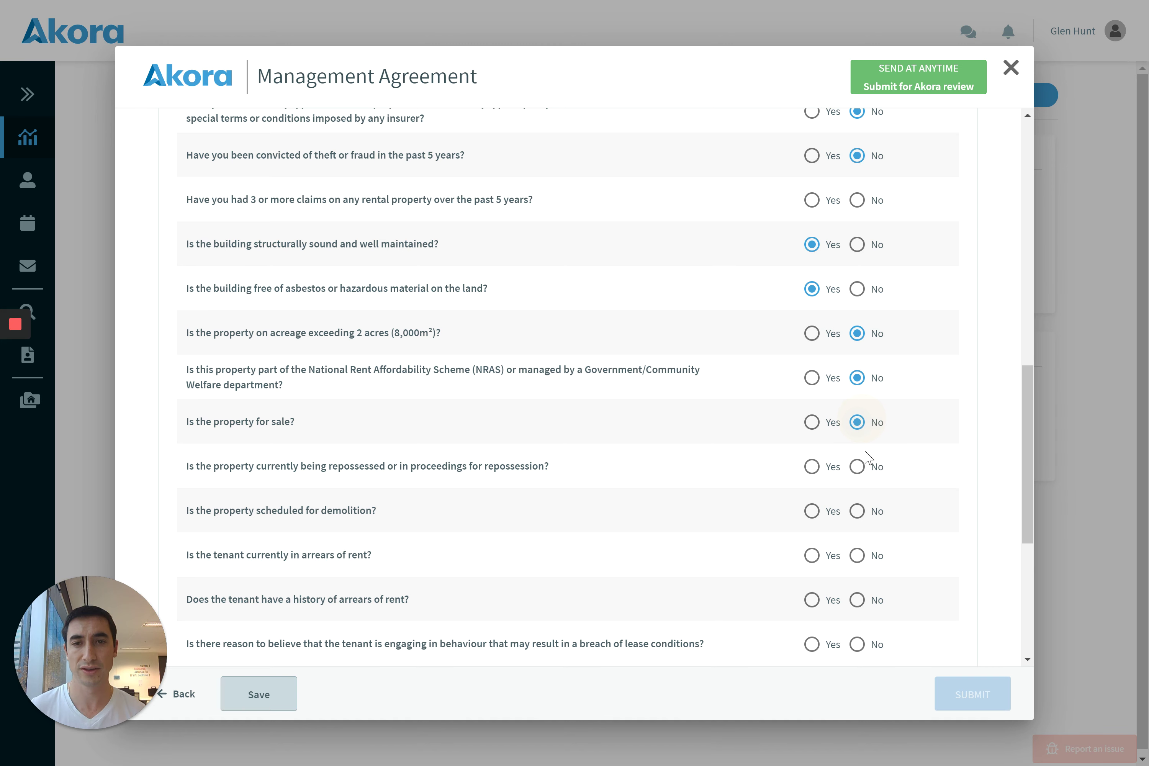
{"action": "left_click", "coordinate": [857, 468]}
{"action": "left_click", "coordinate": [858, 511]}
Answer No to current rent arrears, arrears history and lease breach, then review the form
{"action": "left_click", "coordinate": [858, 556]}
{"action": "left_click", "coordinate": [857, 600]}
{"action": "left_click", "coordinate": [857, 643]}
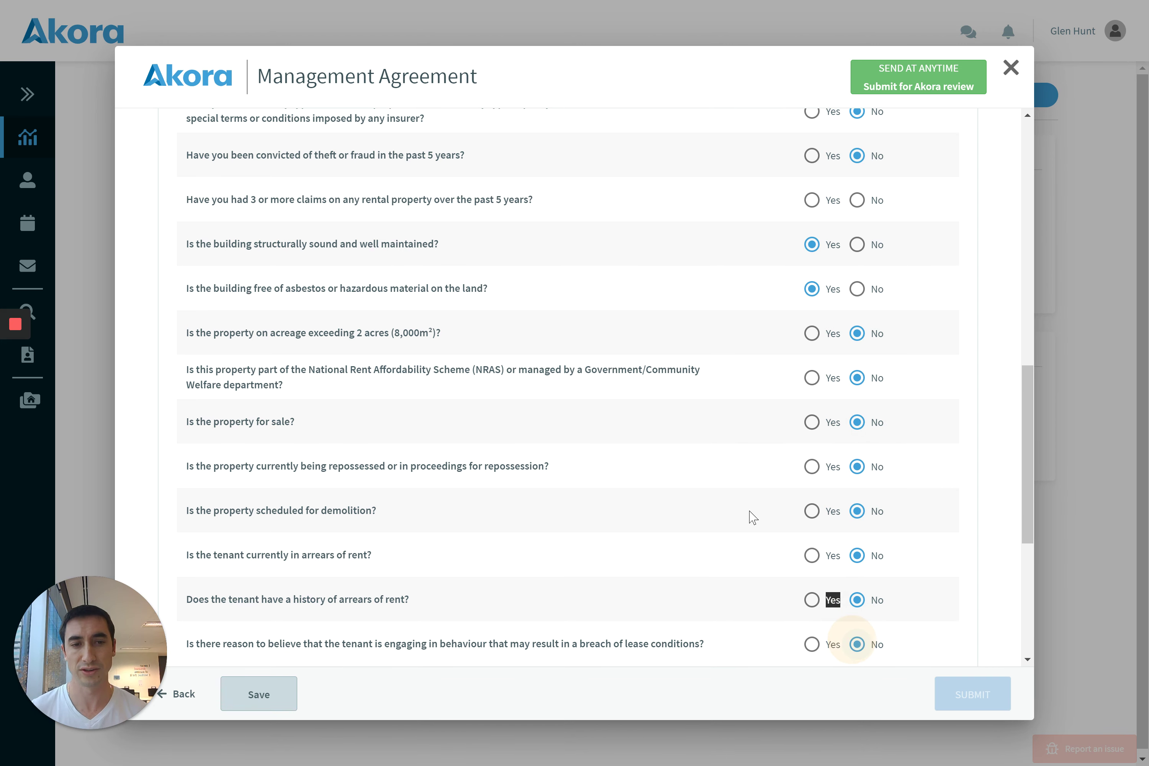
{"action": "scroll", "coordinate": [756, 519], "scroll_direction": "down", "scroll_amount": 1}
{"action": "scroll", "coordinate": [859, 261], "scroll_direction": "up", "scroll_amount": 20}
{"action": "scroll", "coordinate": [806, 239], "scroll_direction": "up", "scroll_amount": 4}
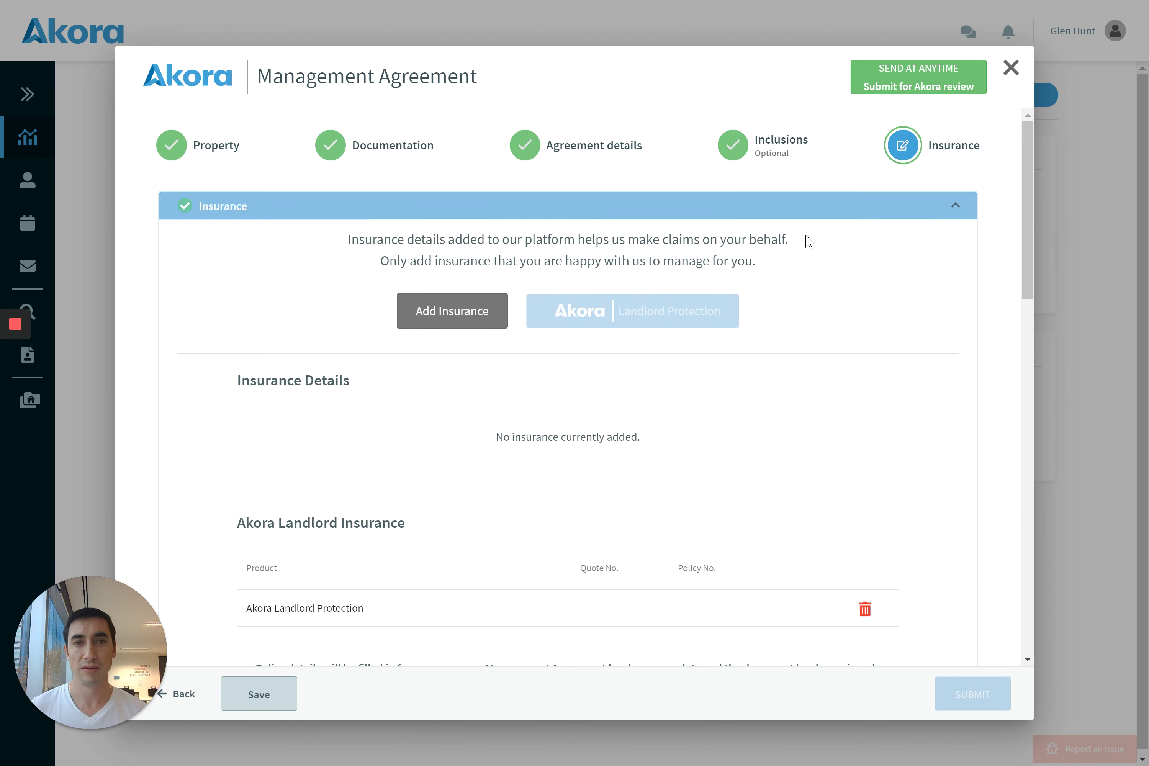
{"action": "scroll", "coordinate": [884, 289], "scroll_direction": "down", "scroll_amount": 20}
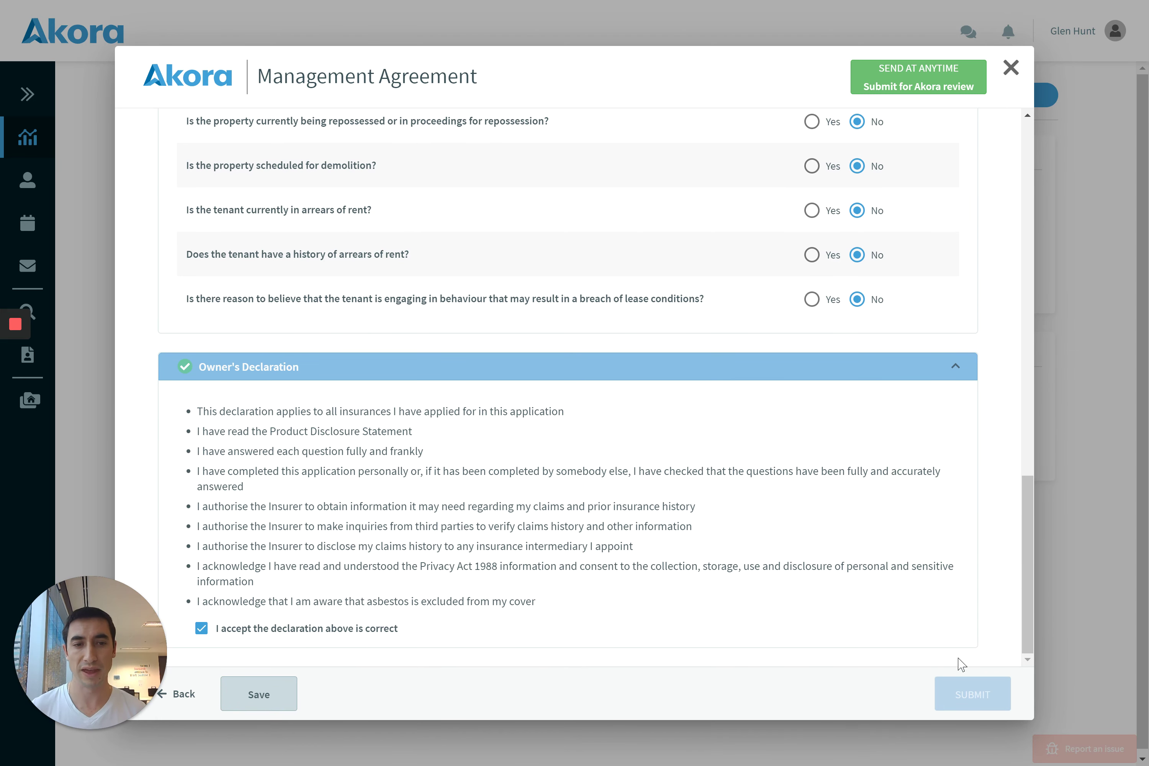
{"action": "scroll", "coordinate": [890, 504], "scroll_direction": "up", "scroll_amount": 6}
{"action": "scroll", "coordinate": [945, 324], "scroll_direction": "up", "scroll_amount": 3}
{"action": "scroll", "coordinate": [945, 323], "scroll_direction": "up", "scroll_amount": 4}
Answer No to the rental claims question and submit the Management Agreement
{"action": "left_click", "coordinate": [856, 544]}
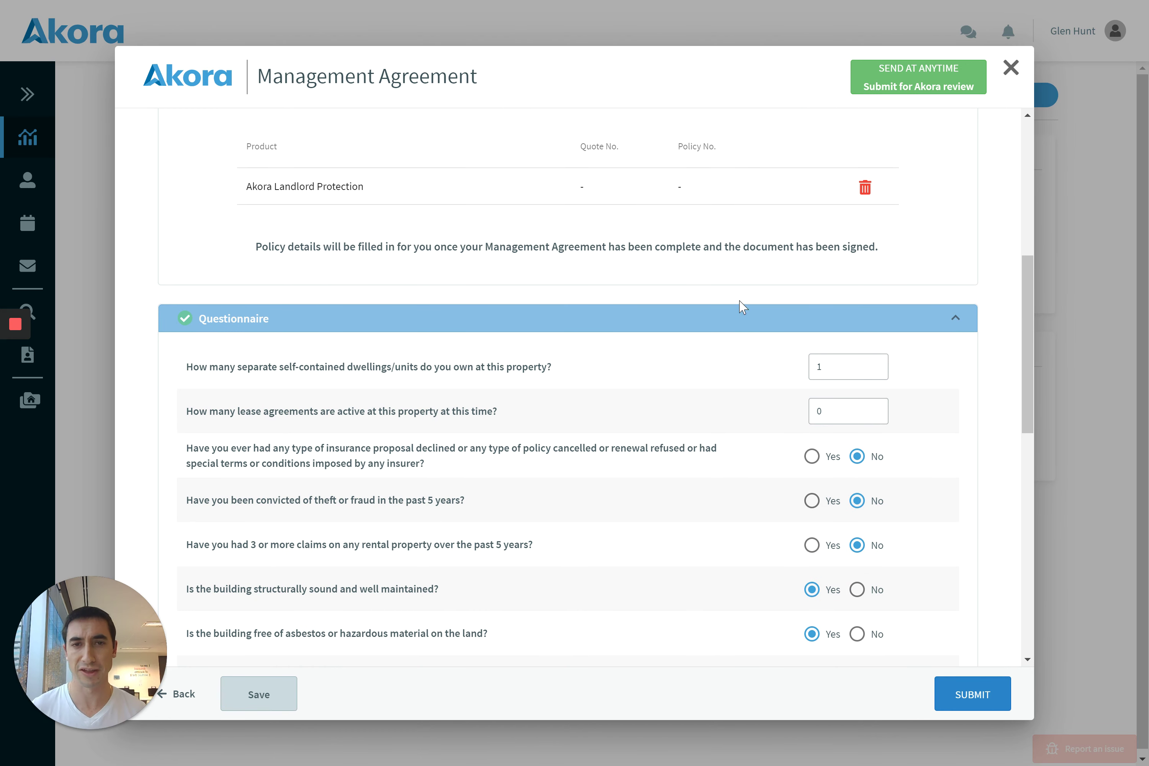
{"action": "left_click", "coordinate": [960, 705]}
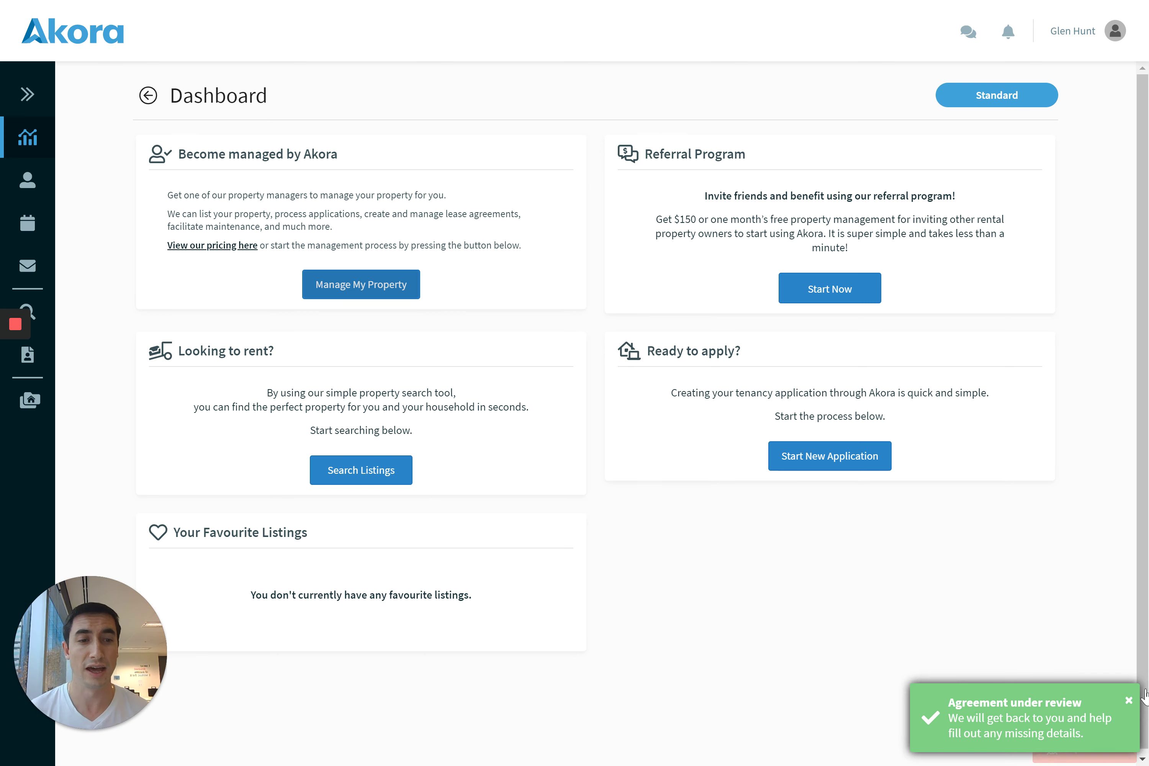
Close the 'Agreement under review' notice
{"action": "left_click", "coordinate": [1128, 700]}
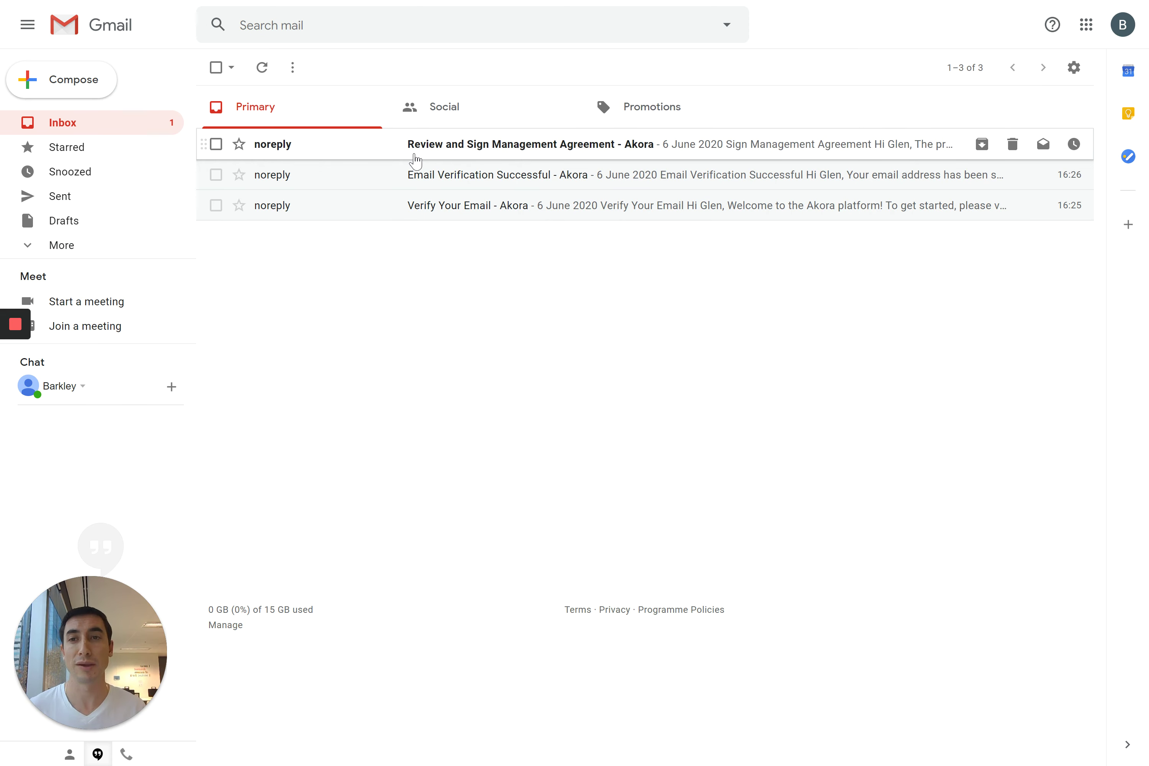
Open the 'Review and Sign Management Agreement - Akora' email and follow its Review and Sign Agreement link
{"action": "left_click", "coordinate": [409, 148]}
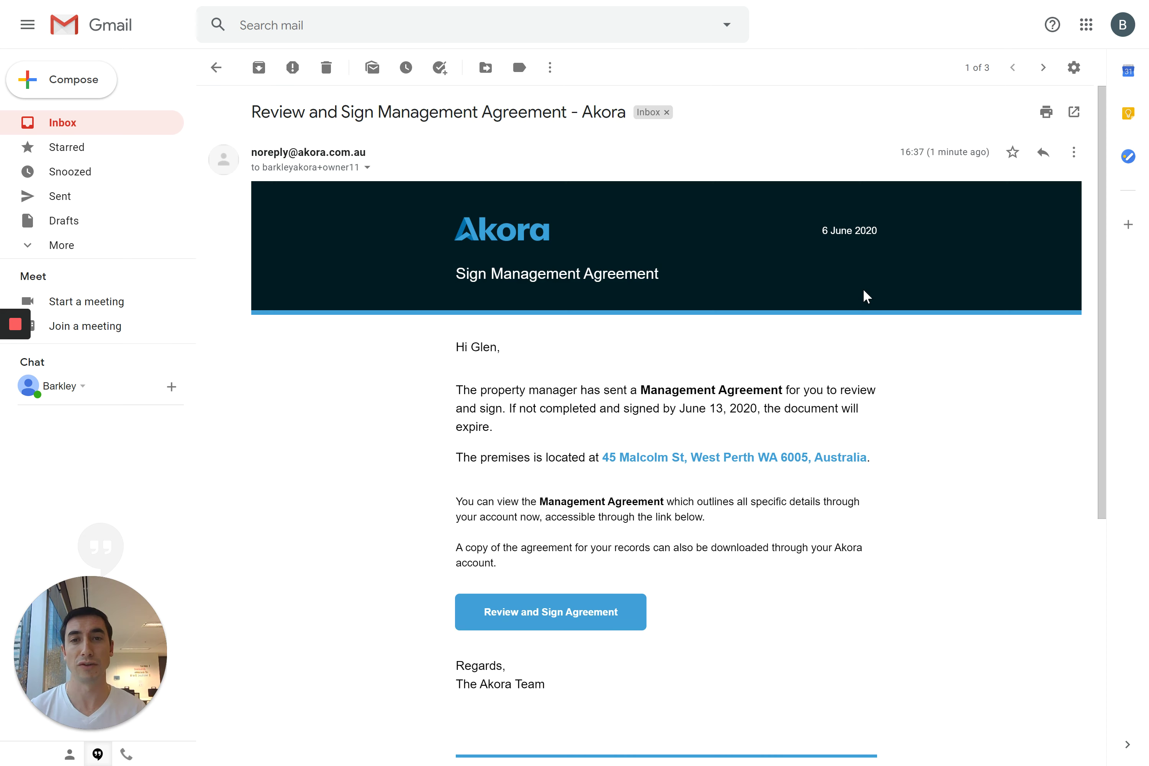
{"action": "scroll", "coordinate": [644, 310], "scroll_direction": "down", "scroll_amount": 2}
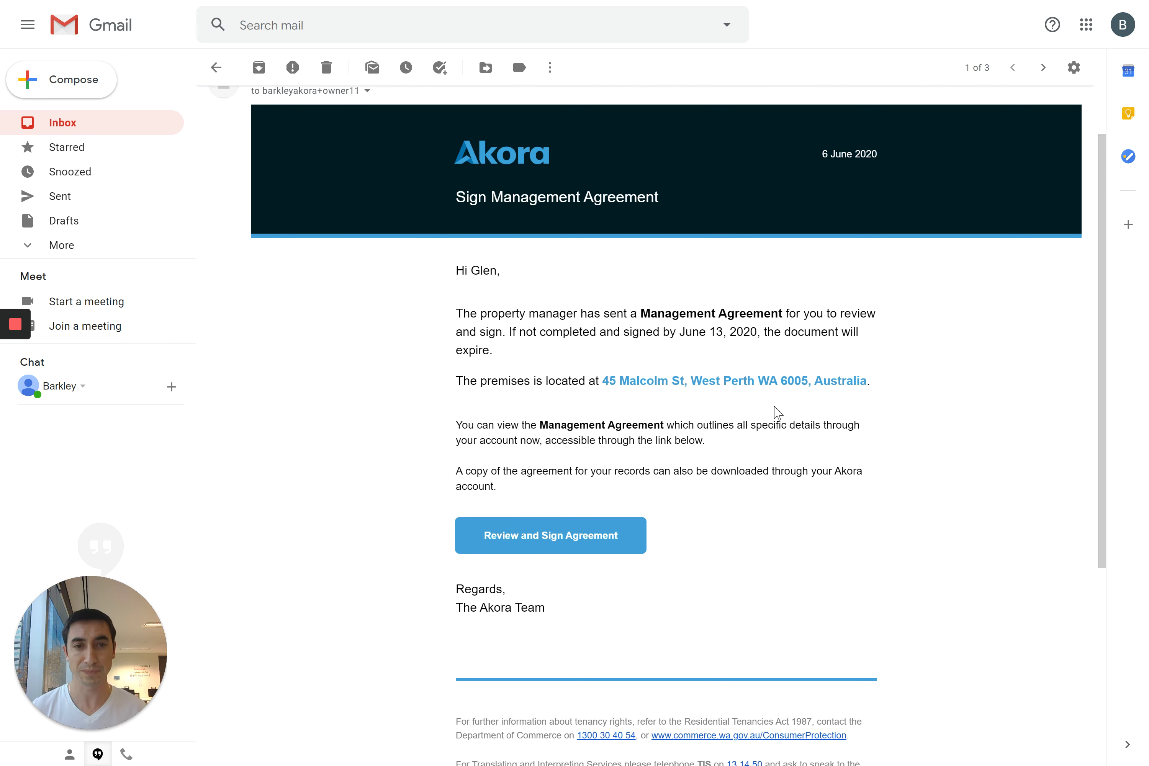
{"action": "triple_click", "coordinate": [581, 373]}
{"action": "left_click", "coordinate": [769, 375]}
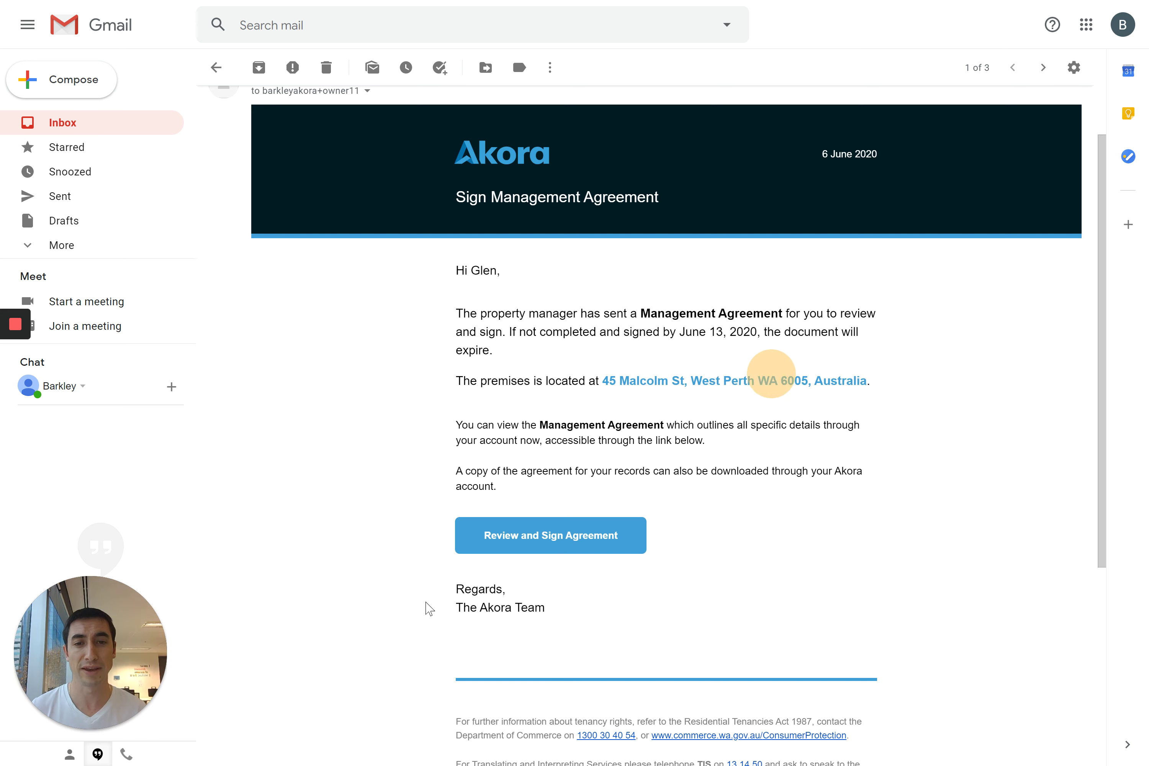
{"action": "left_click", "coordinate": [502, 542]}
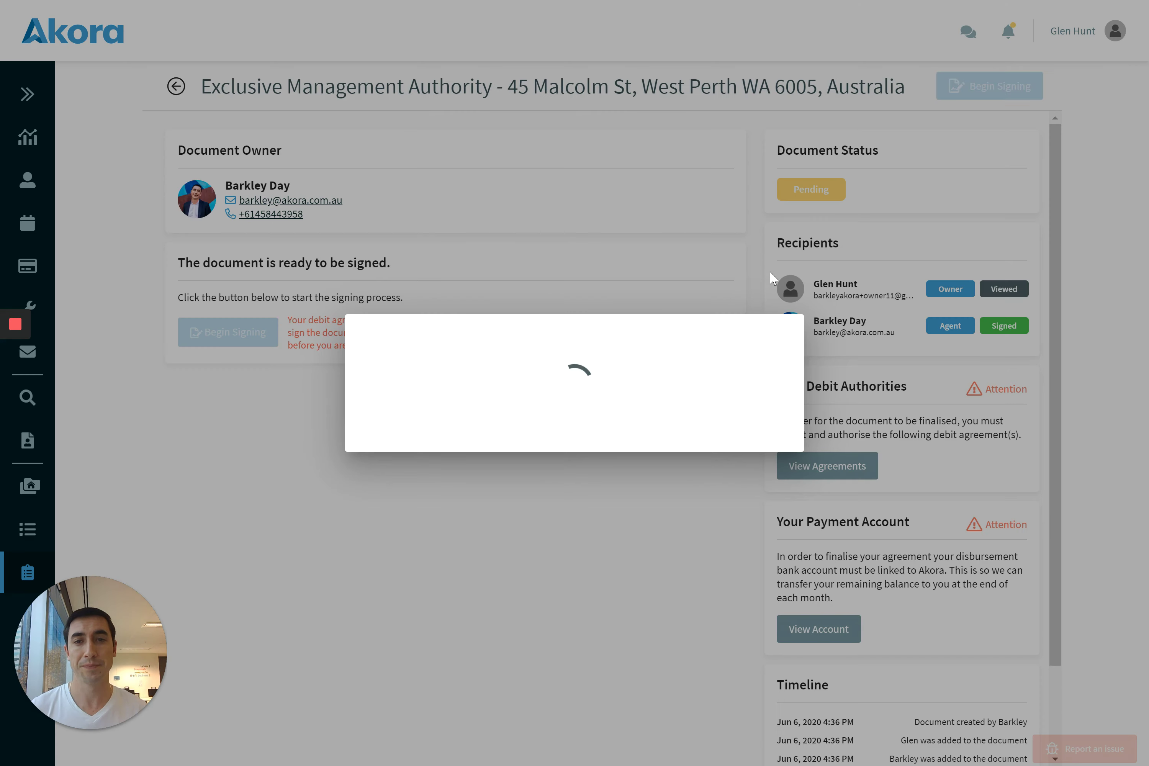
Enter the owner's account name, BSB and account number
{"action": "left_click", "coordinate": [505, 405]}
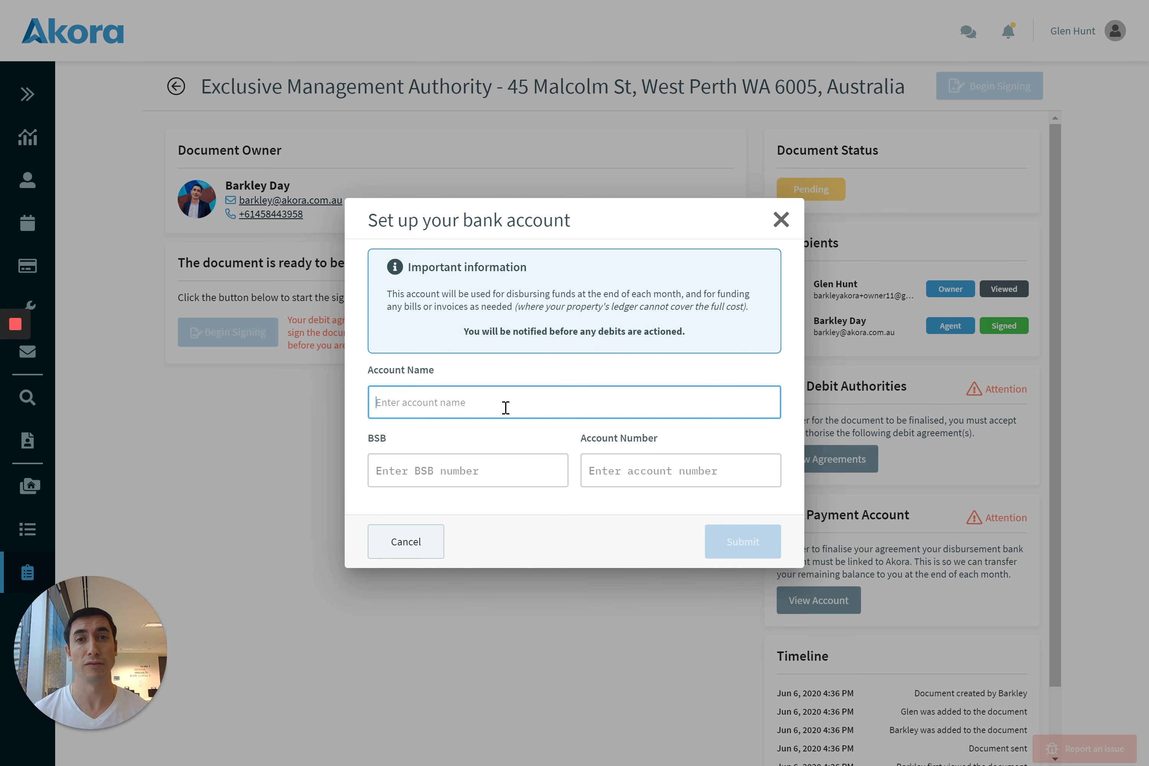
{"action": "key", "text": "Tab"}
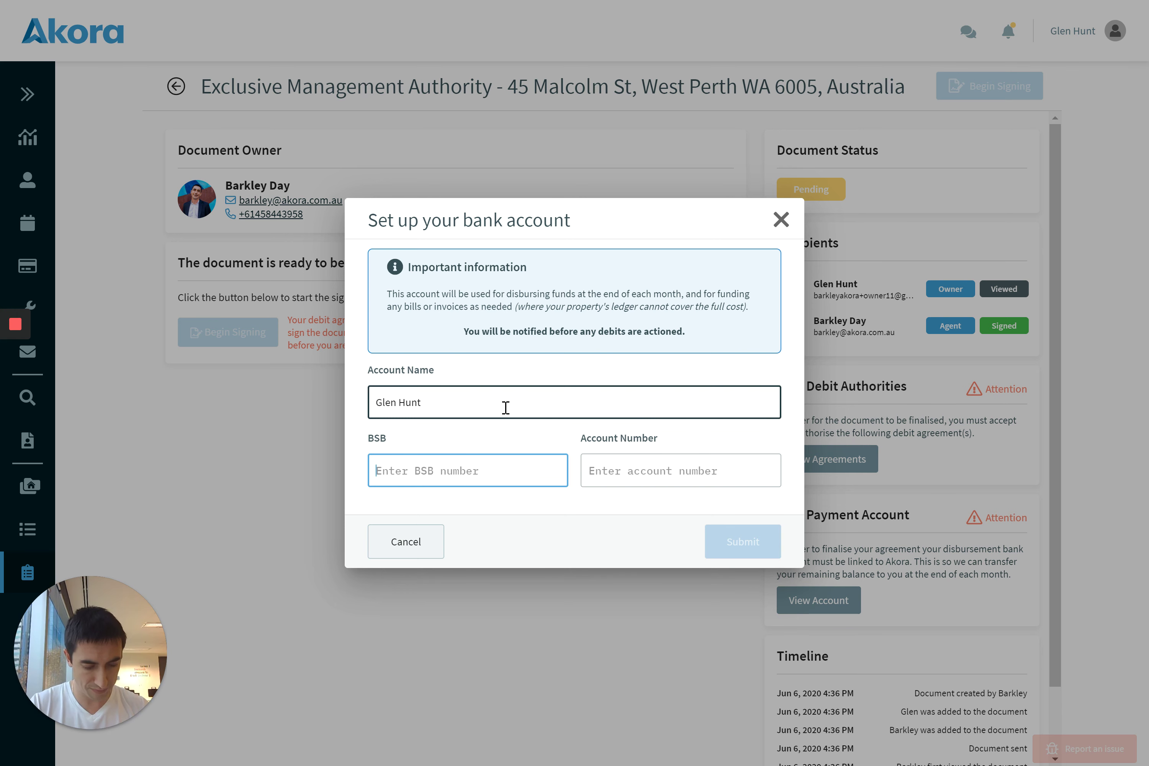
{"action": "type", "text": "476"}
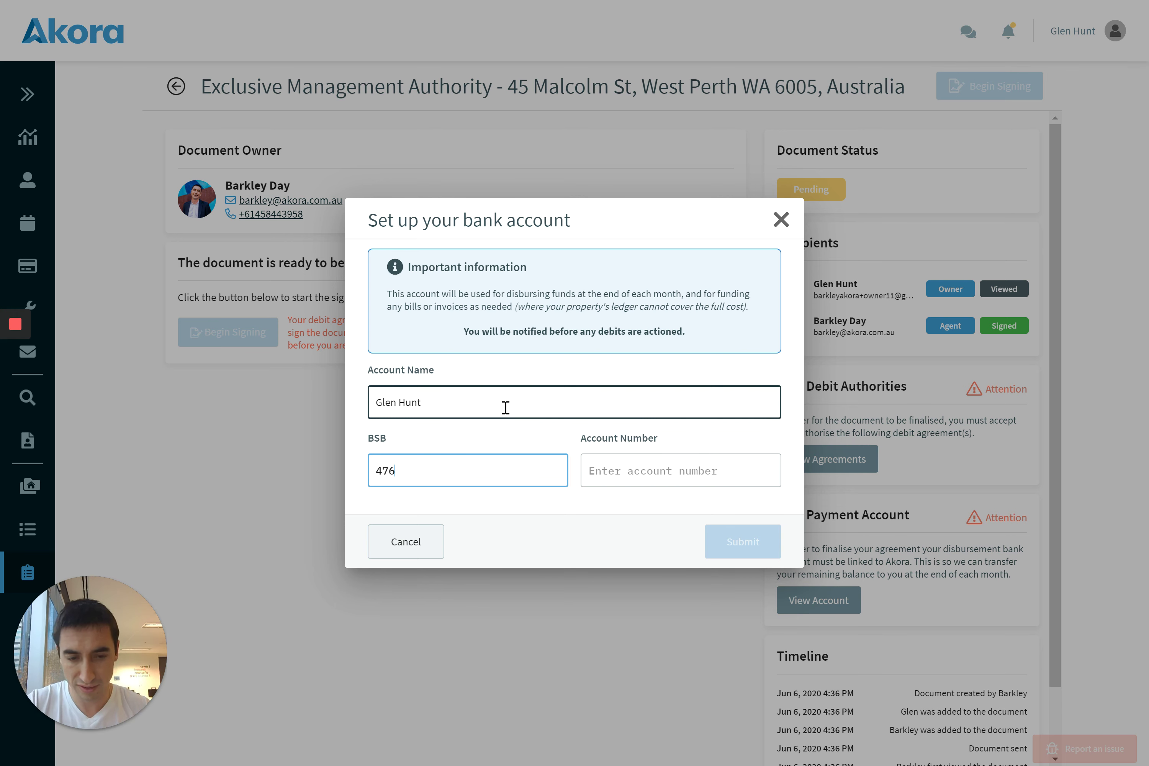
{"action": "type", "text": "-000"}
{"action": "key", "text": "Tab"}
{"action": "type", "text": "123456"}
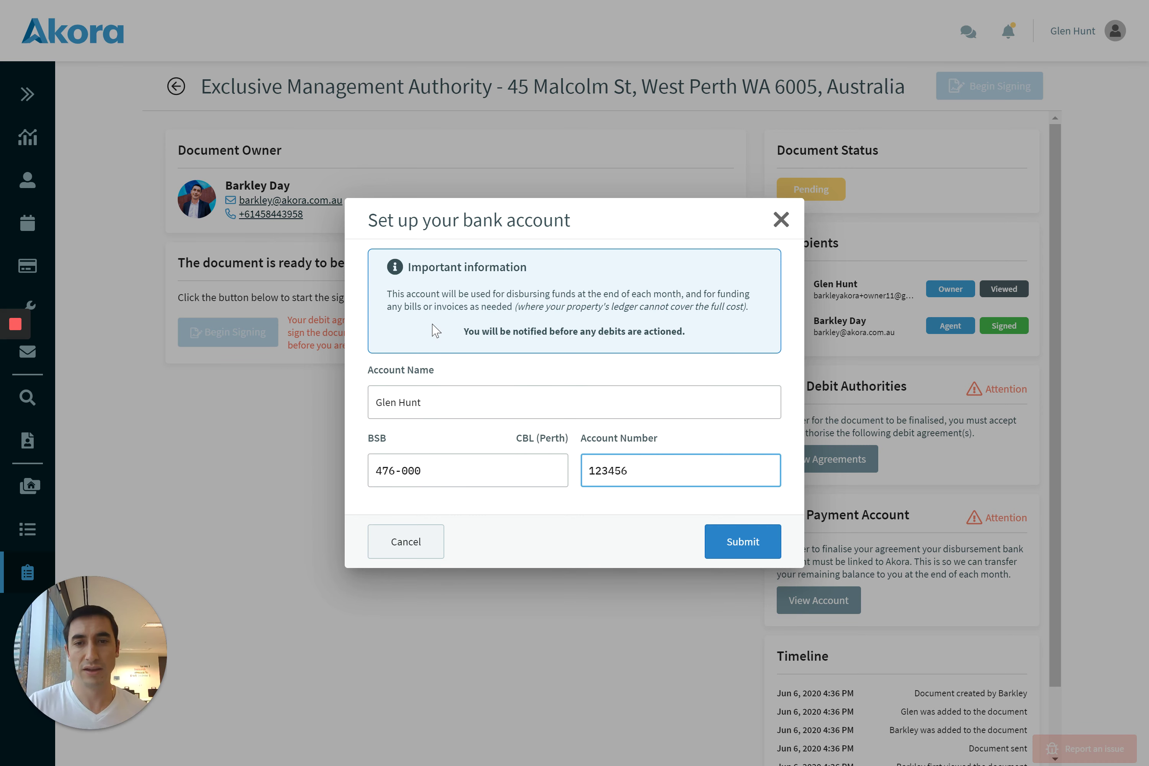
Save the bank account and set it as the disbursement account
{"action": "left_click", "coordinate": [680, 468]}
{"action": "left_click", "coordinate": [743, 541]}
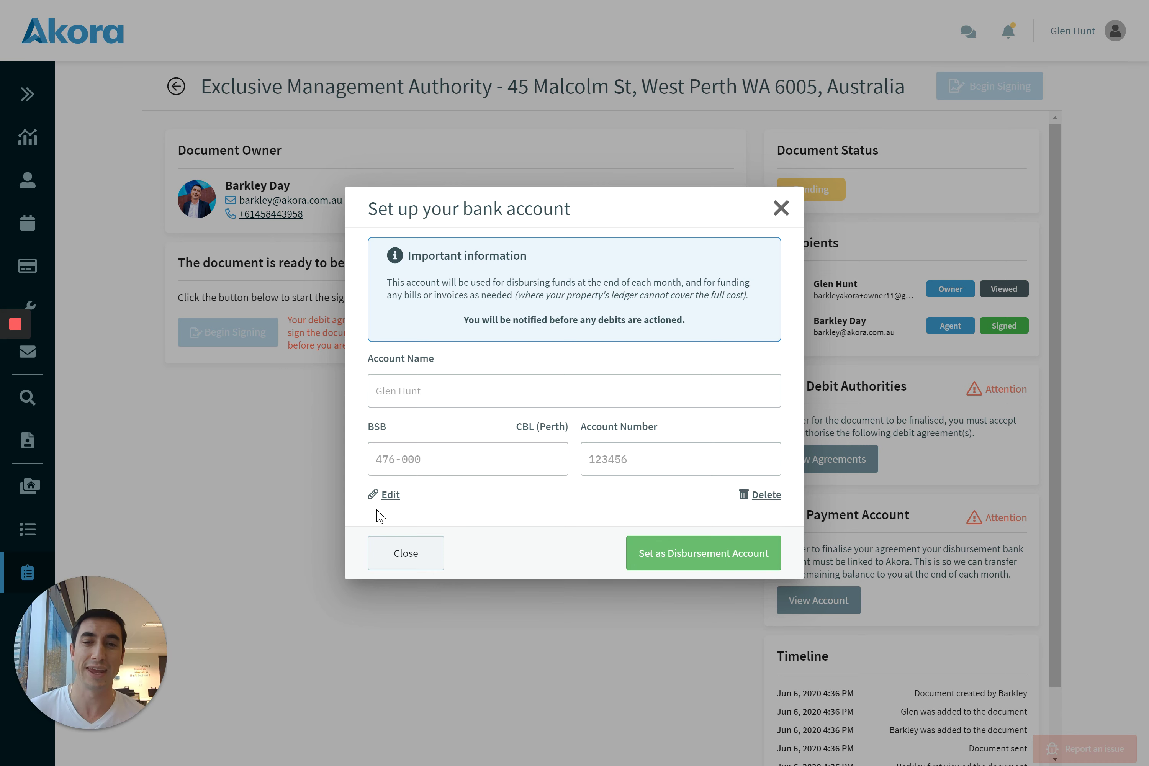
{"action": "left_click", "coordinate": [663, 558]}
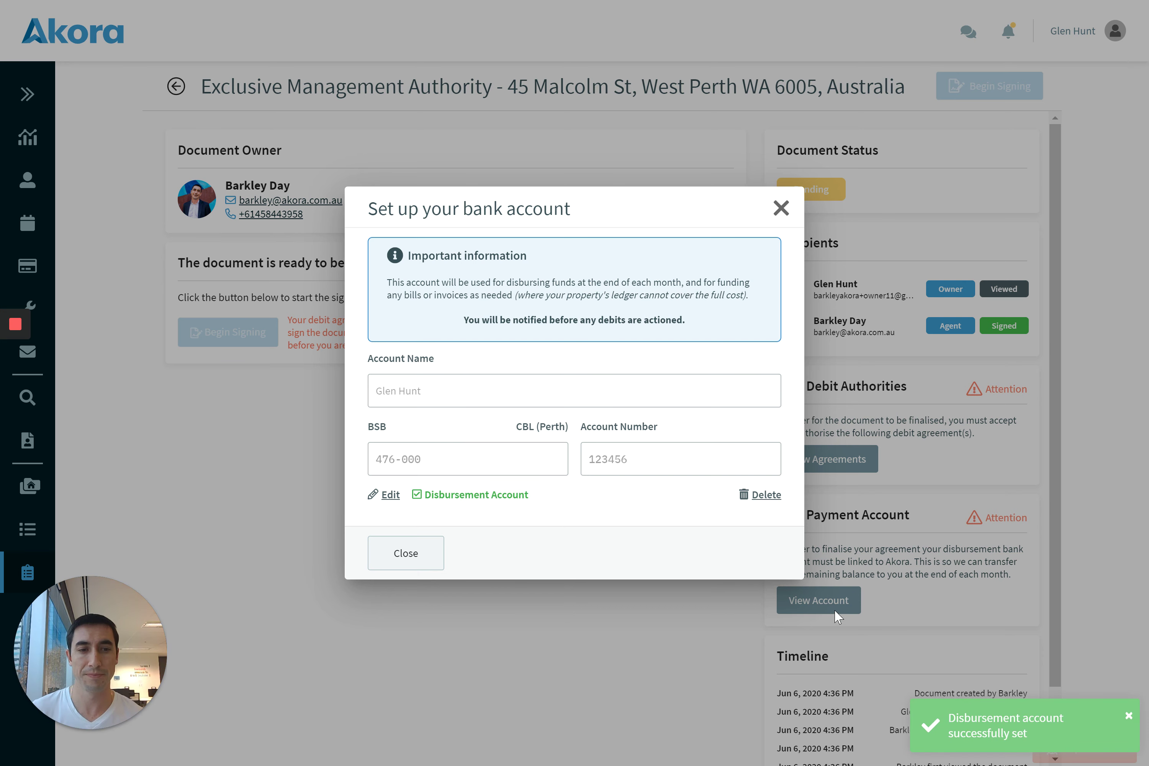
{"action": "left_click", "coordinate": [420, 561]}
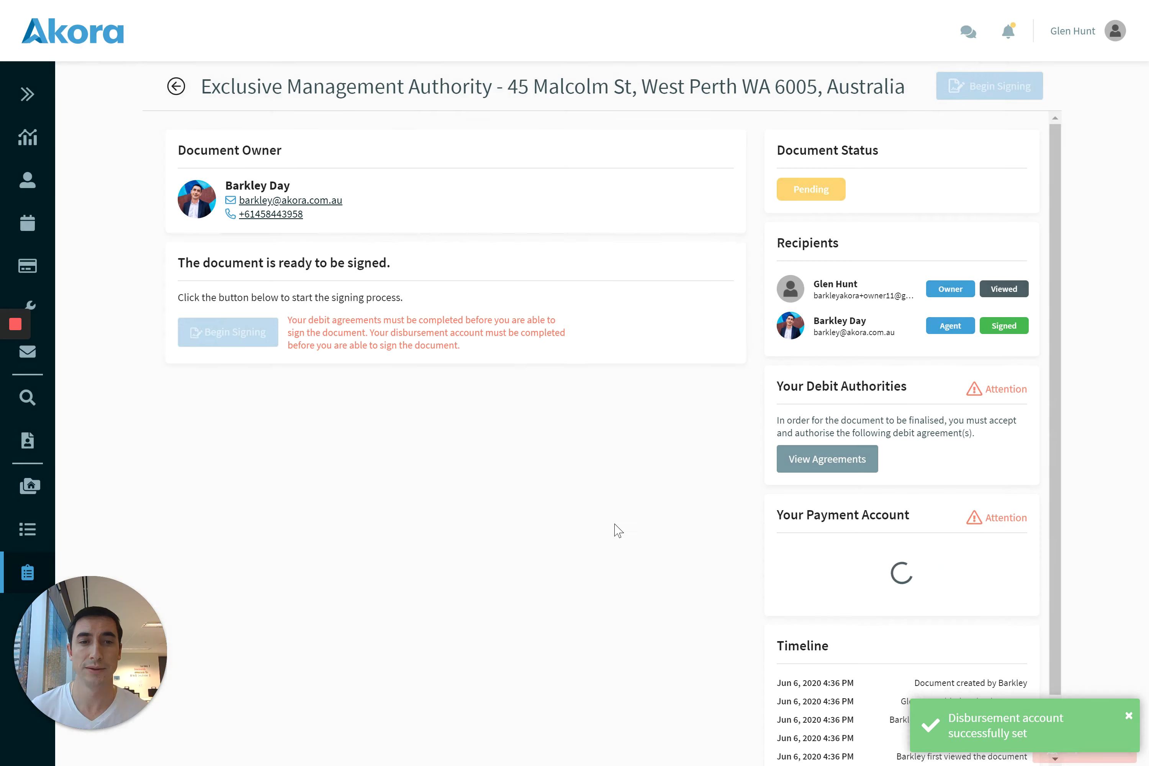
Review the Direct Debit Agreement under Your Debit Authorities and accept it
{"action": "left_click", "coordinate": [827, 459]}
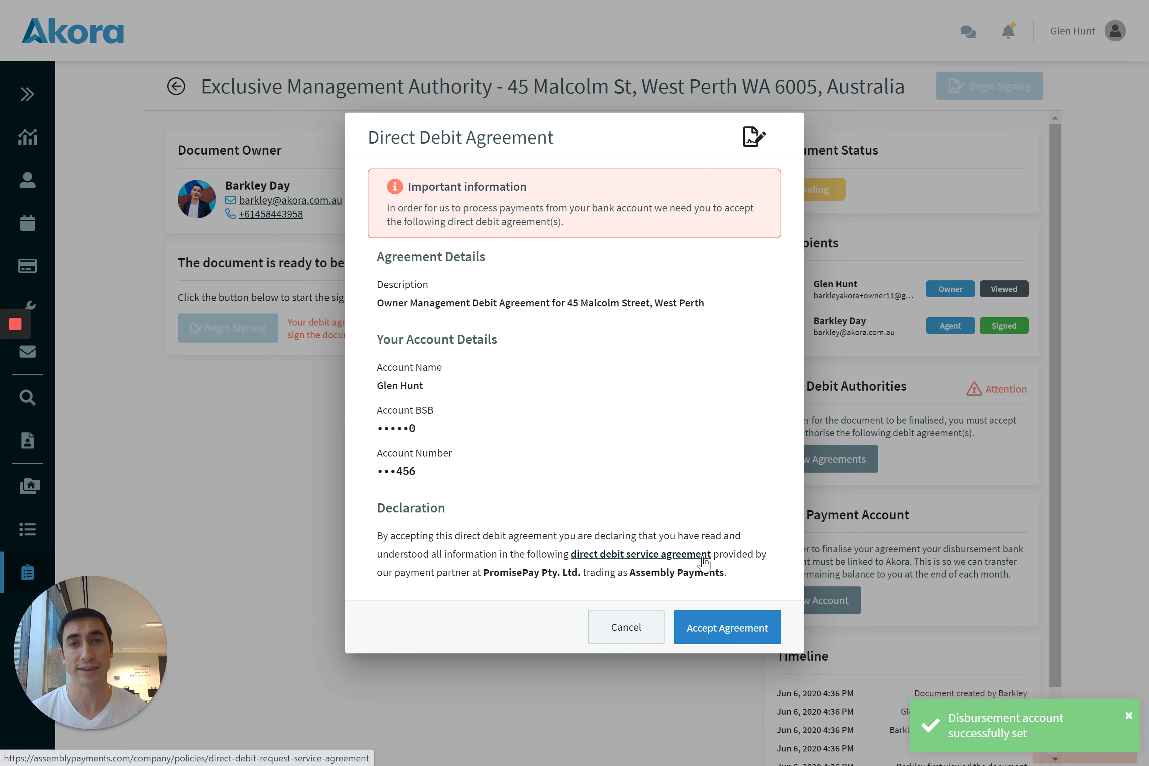
{"action": "left_click", "coordinate": [735, 630]}
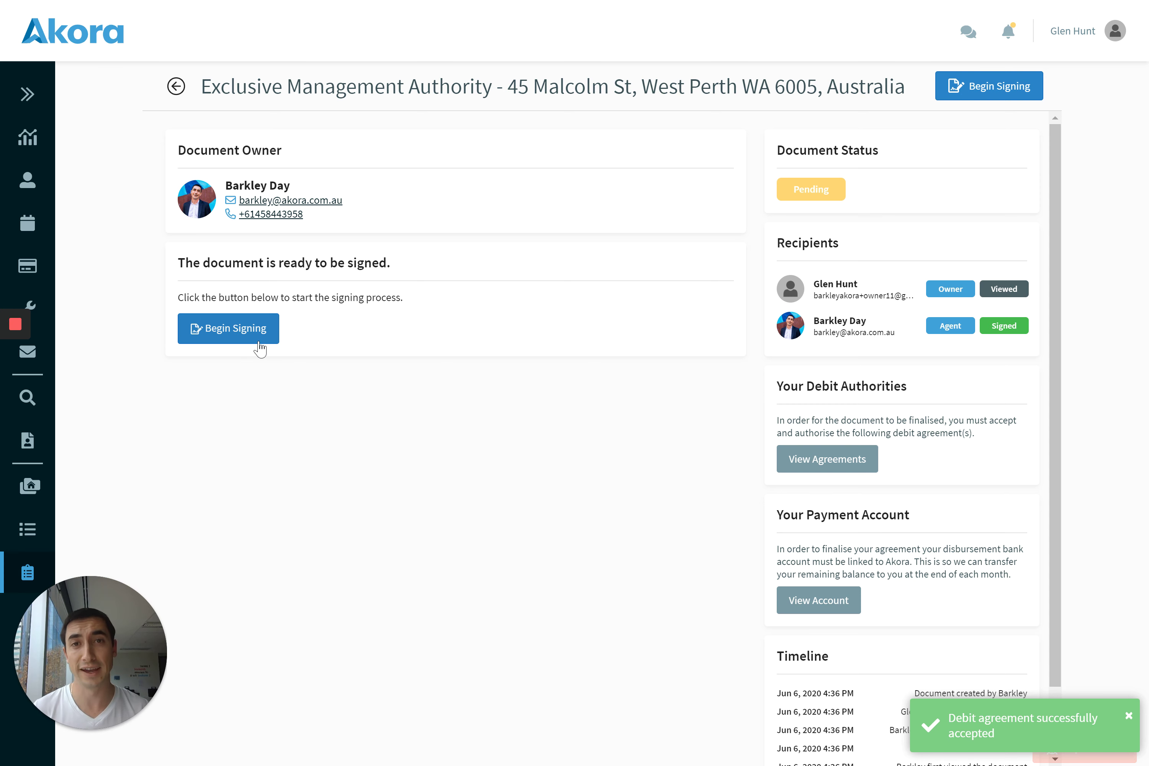
Begin signing the Exclusive Management Authority, scroll through its schedules, and open the owner's signature entry
{"action": "left_click", "coordinate": [242, 332]}
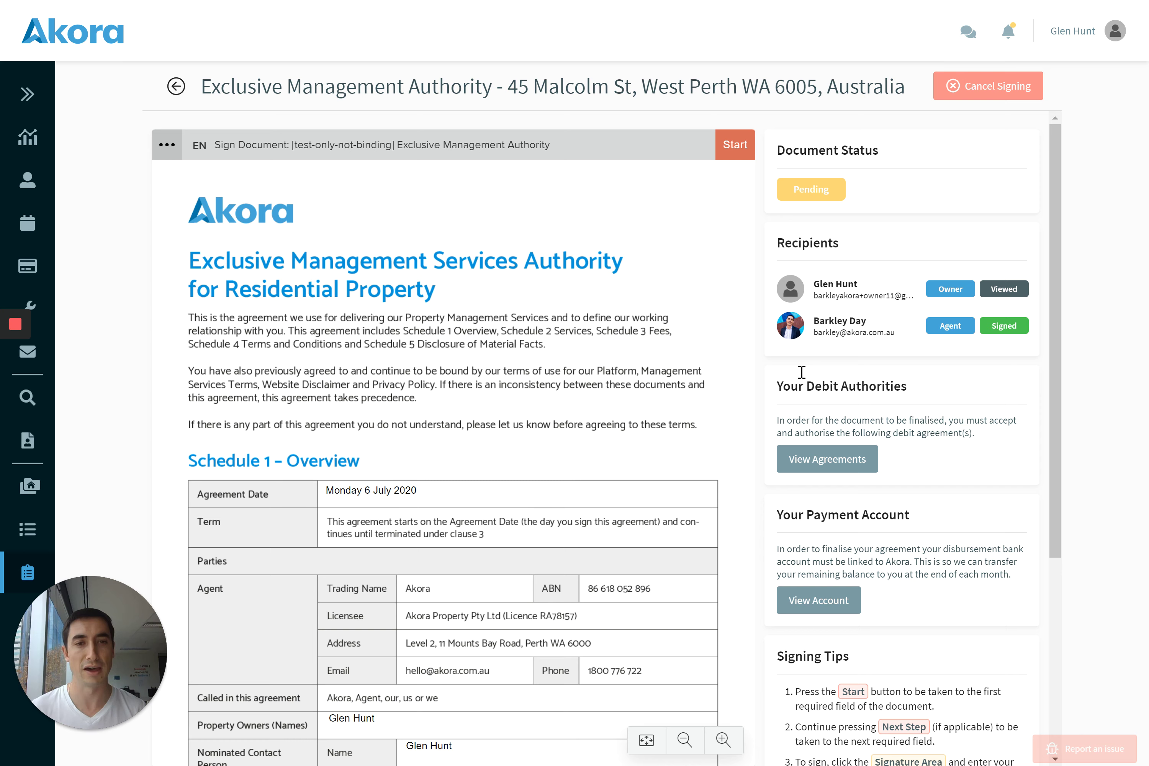
{"action": "scroll", "coordinate": [846, 248], "scroll_direction": "down", "scroll_amount": 5}
{"action": "scroll", "coordinate": [854, 271], "scroll_direction": "up", "scroll_amount": 4}
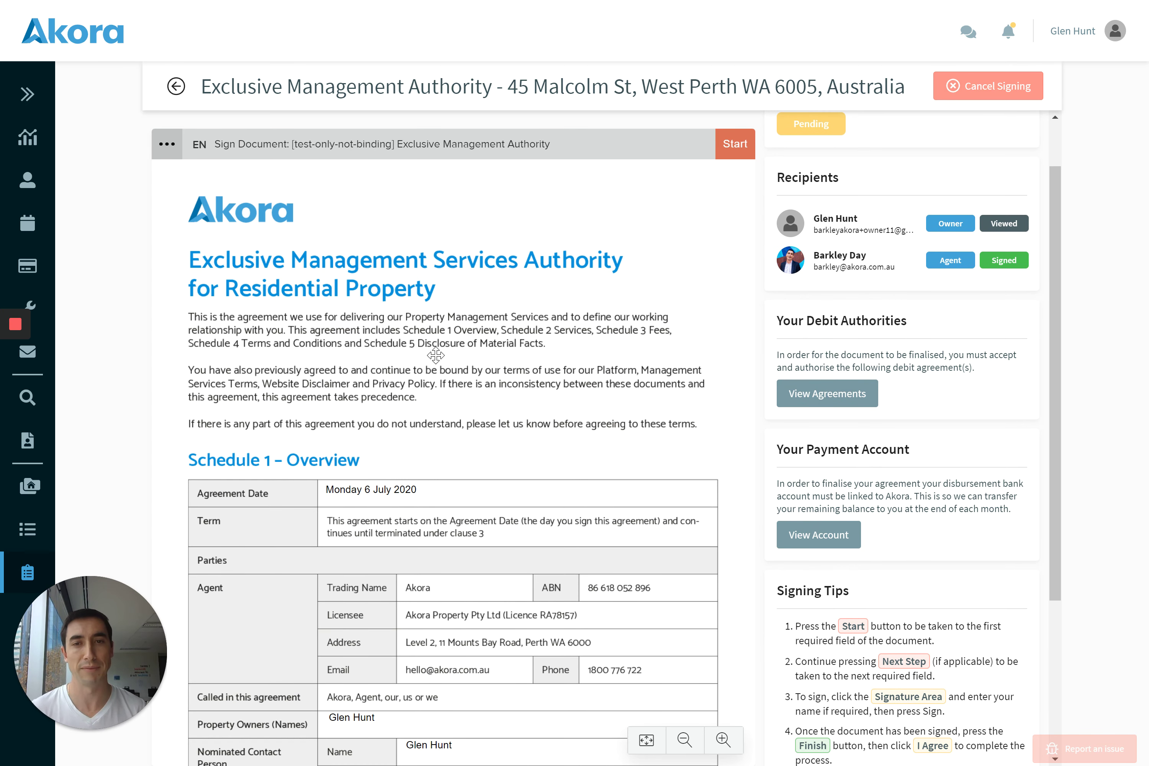
{"action": "scroll", "coordinate": [430, 345], "scroll_direction": "down", "scroll_amount": 2}
{"action": "scroll", "coordinate": [411, 328], "scroll_direction": "down", "scroll_amount": 10}
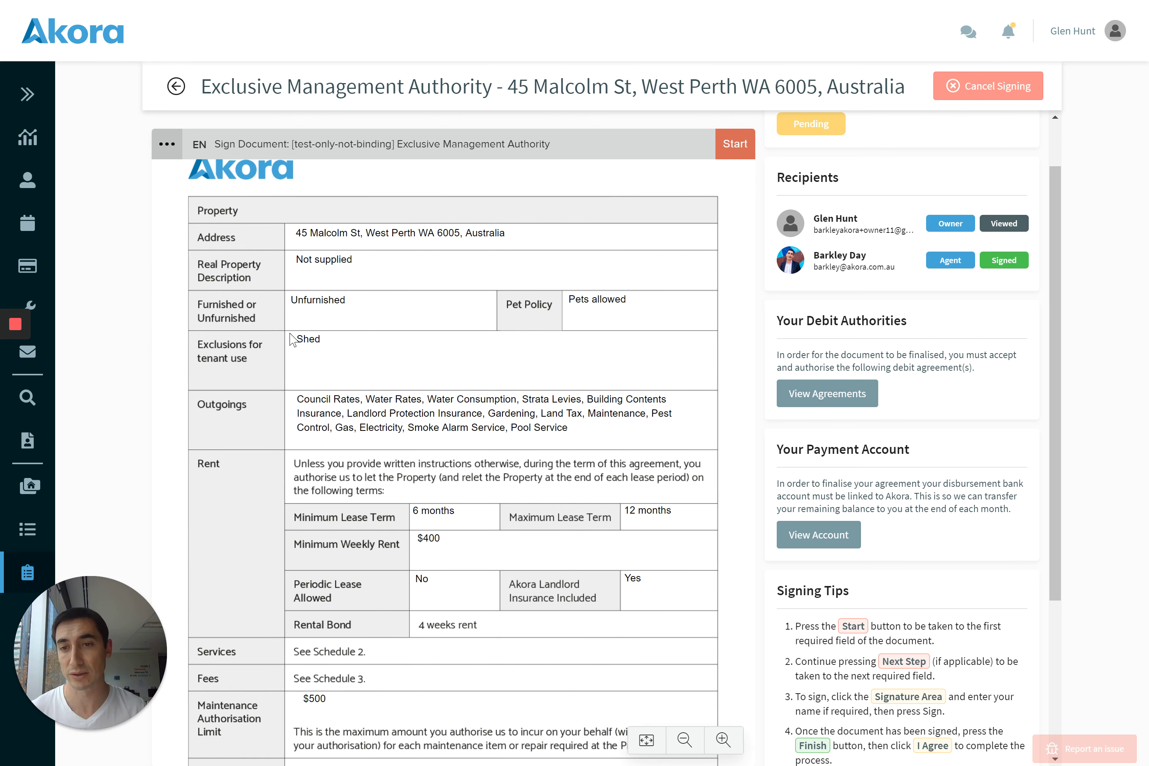
{"action": "scroll", "coordinate": [443, 450], "scroll_direction": "down", "scroll_amount": 2}
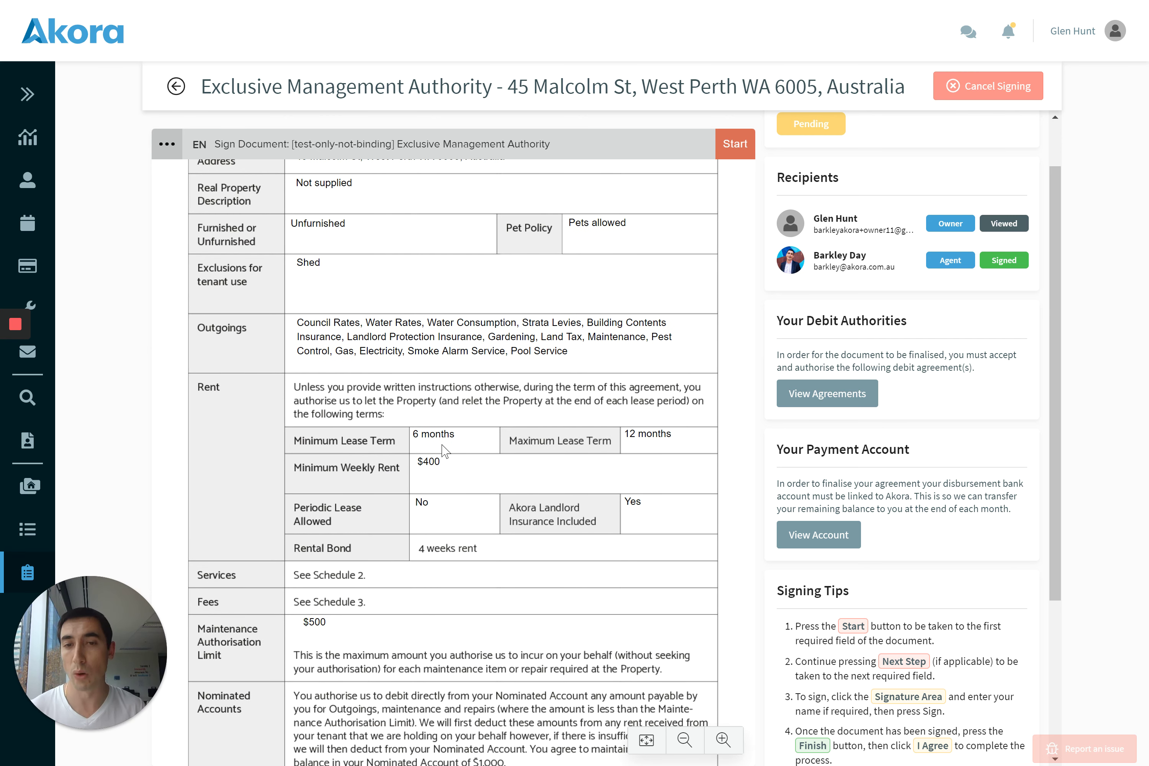
{"action": "scroll", "coordinate": [588, 420], "scroll_direction": "down", "scroll_amount": 4}
{"action": "left_click", "coordinate": [735, 143]}
Apply the owner's typed signature, then Finish and agree to be legally bound
{"action": "left_click", "coordinate": [596, 208]}
{"action": "mouse_move", "coordinate": [364, 297]}
{"action": "left_mouse_down"}
{"action": "mouse_move", "coordinate": [420, 342]}
{"action": "mouse_move", "coordinate": [584, 308]}
{"action": "mouse_move", "coordinate": [621, 339]}
{"action": "mouse_move", "coordinate": [661, 332]}
{"action": "left_mouse_up"}
{"action": "left_click", "coordinate": [315, 209]}
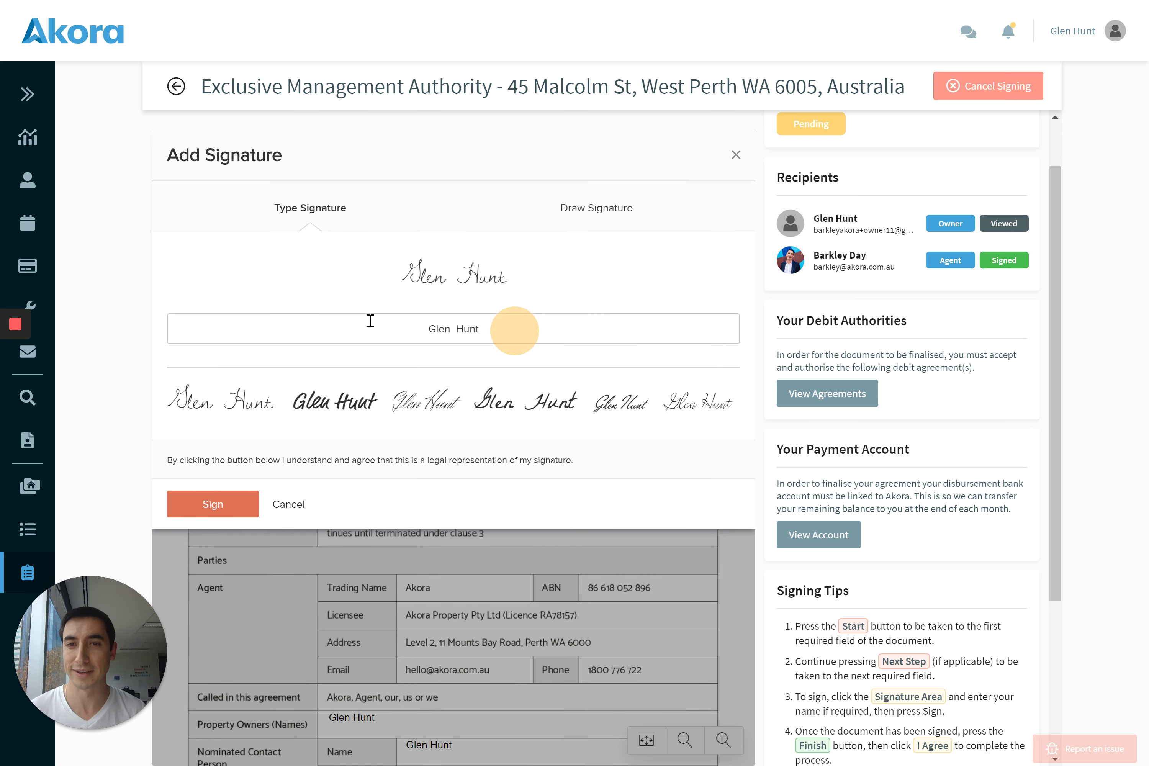
{"action": "left_click", "coordinate": [213, 504]}
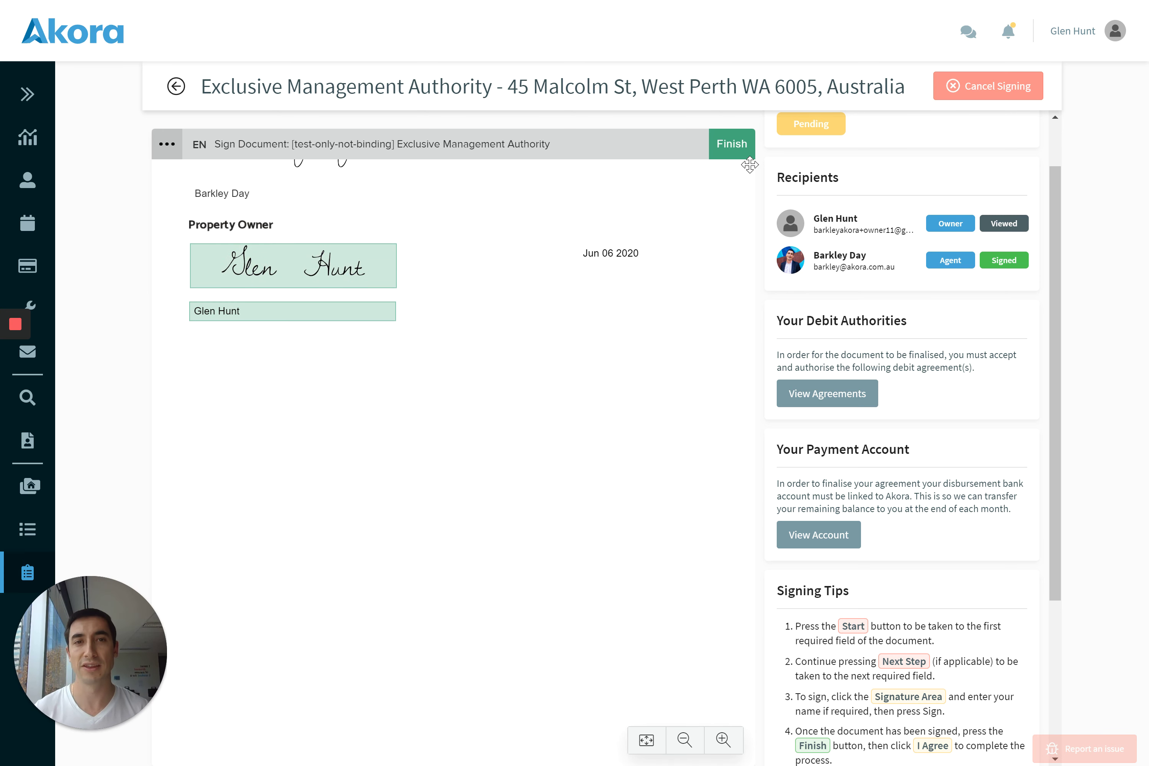
{"action": "left_click", "coordinate": [732, 144]}
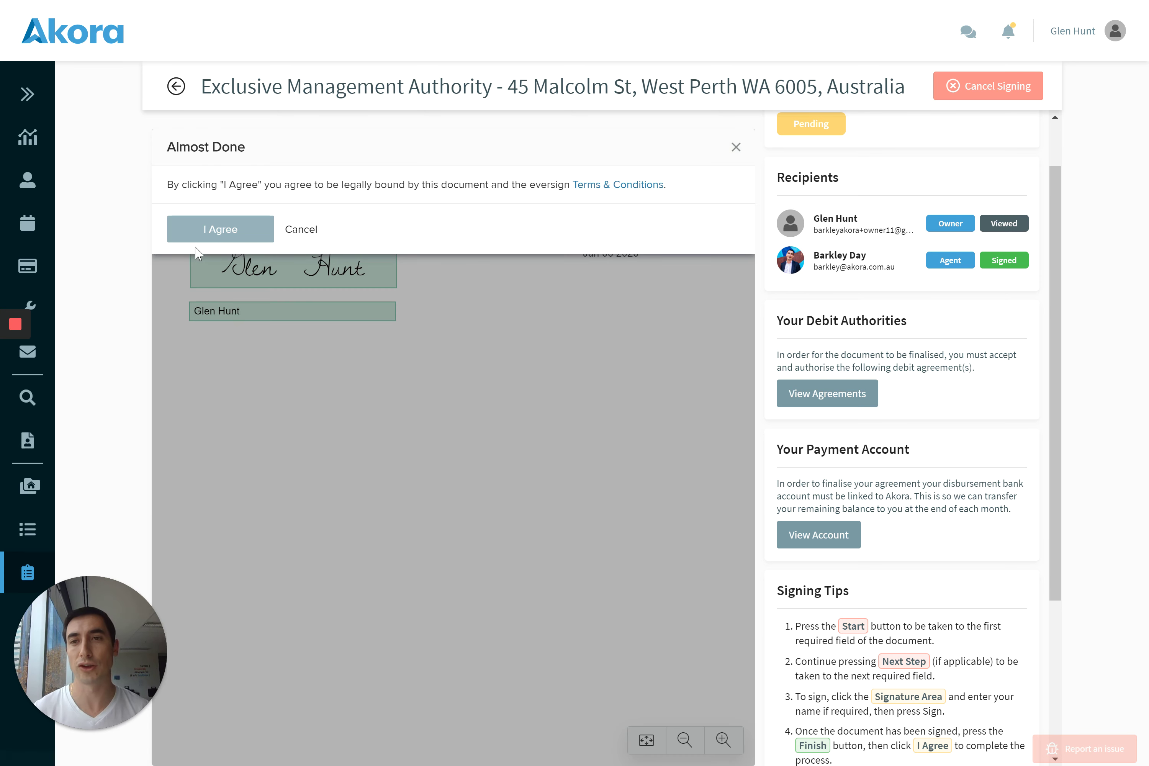
{"action": "left_click", "coordinate": [213, 230]}
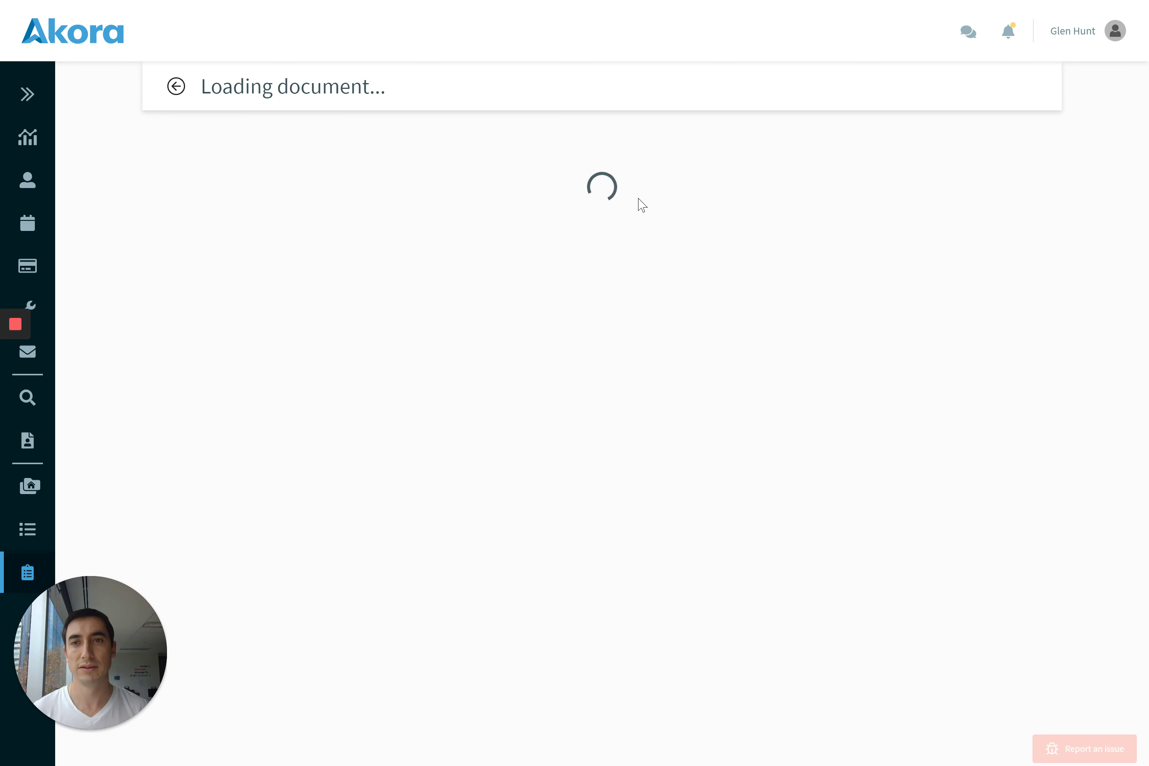